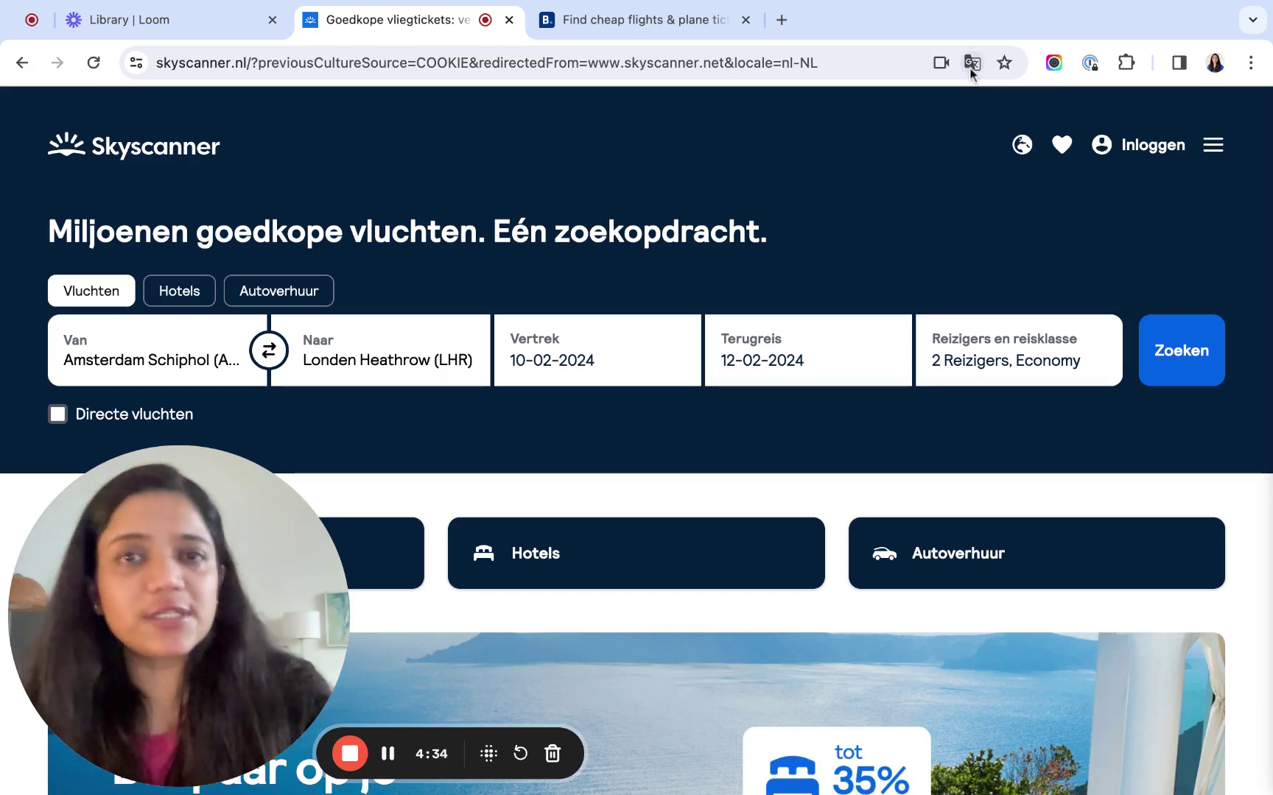
Switch the regional settings language to English (United Kingdom) and save them.
{"action": "left_click", "coordinate": [1024, 148]}
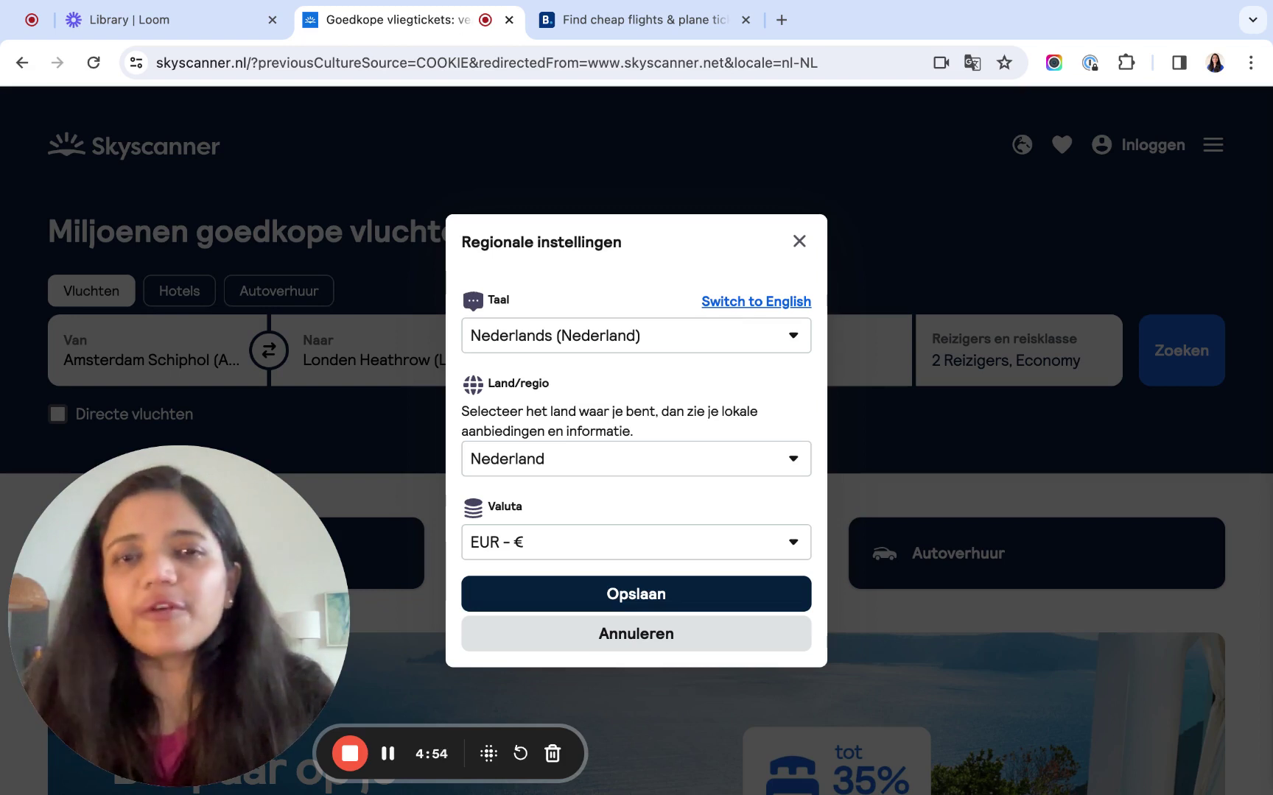
{"action": "left_click", "coordinate": [756, 302]}
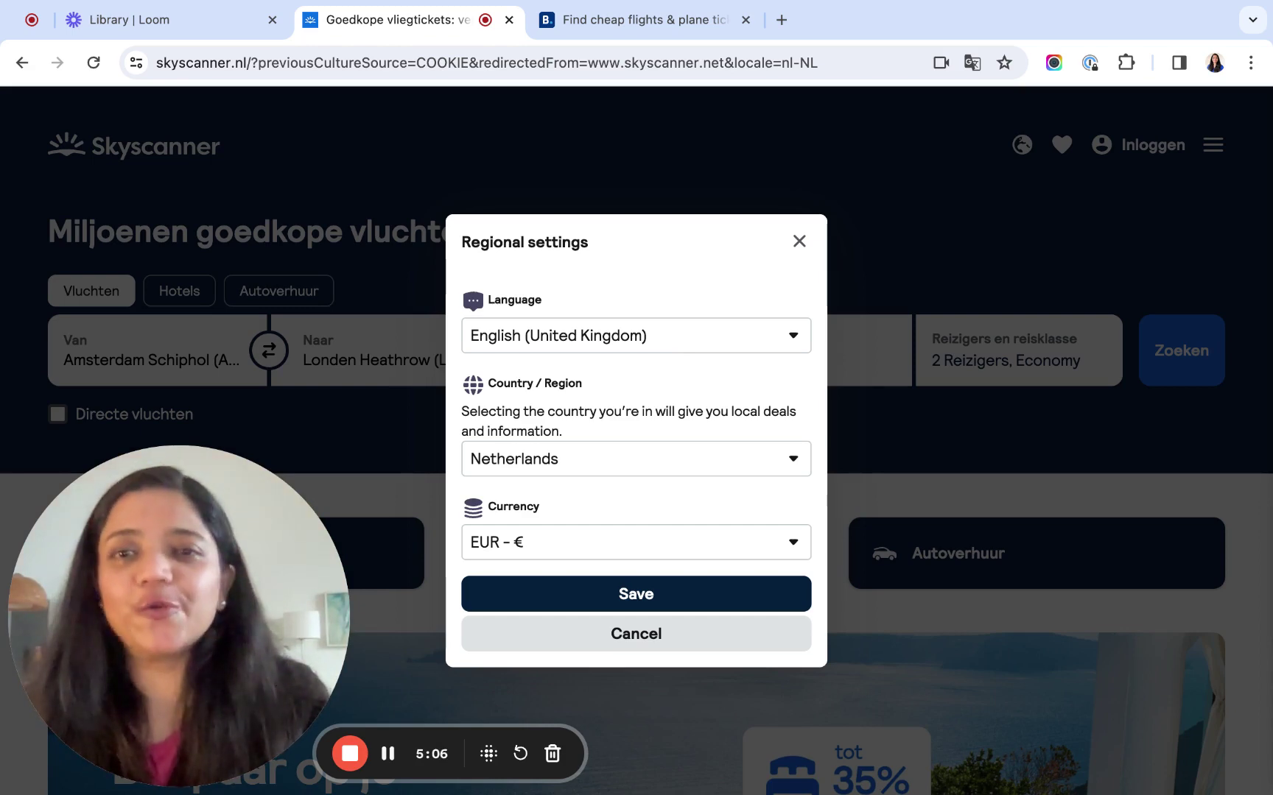
{"action": "left_click", "coordinate": [594, 595]}
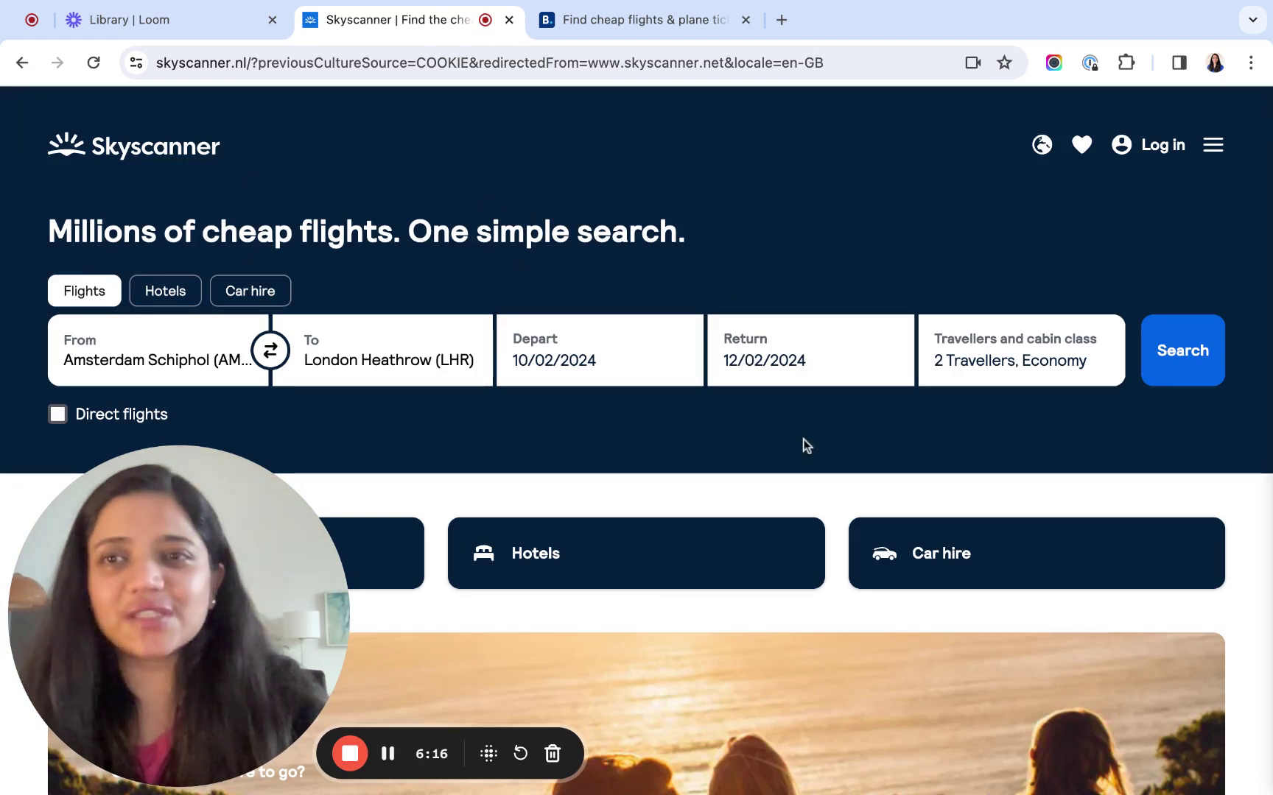
Switch to the Booking.com flights page and select English (UK) as the site language.
{"action": "left_click", "coordinate": [654, 28]}
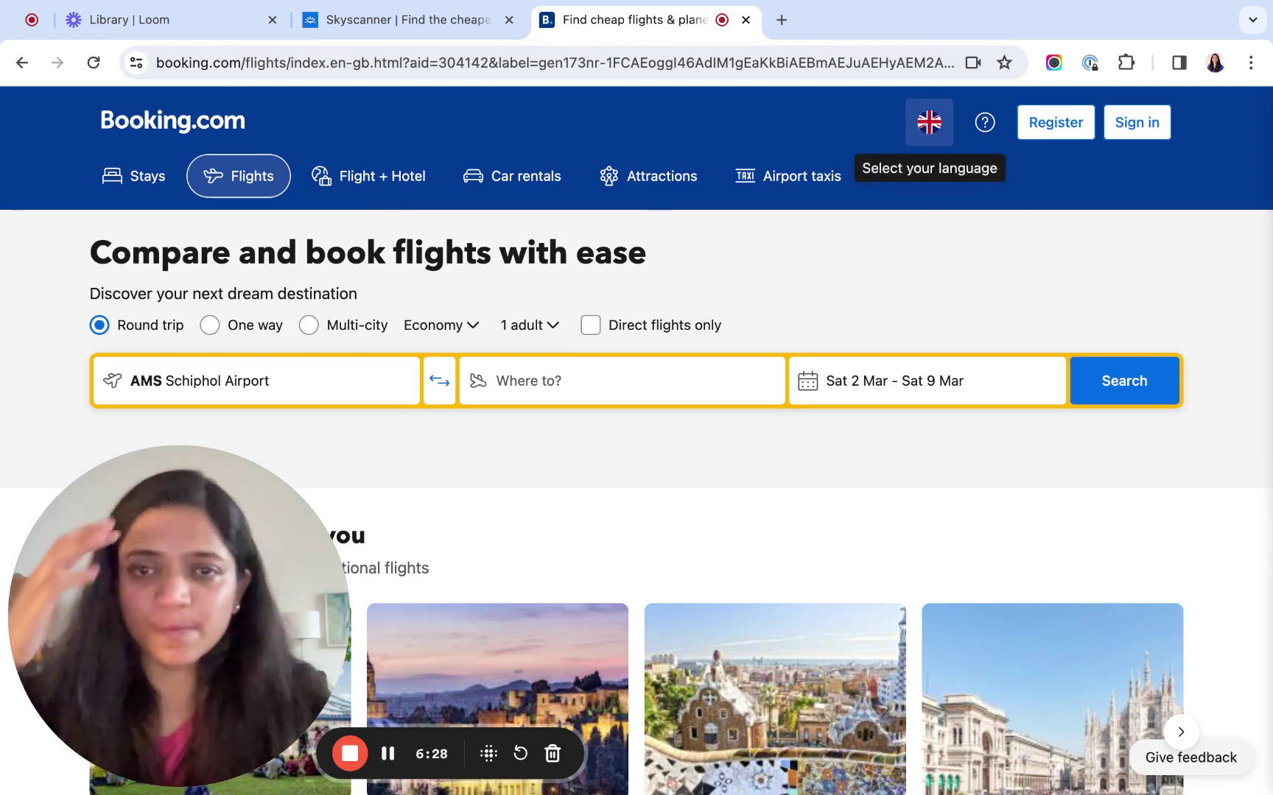
{"action": "left_click", "coordinate": [929, 123]}
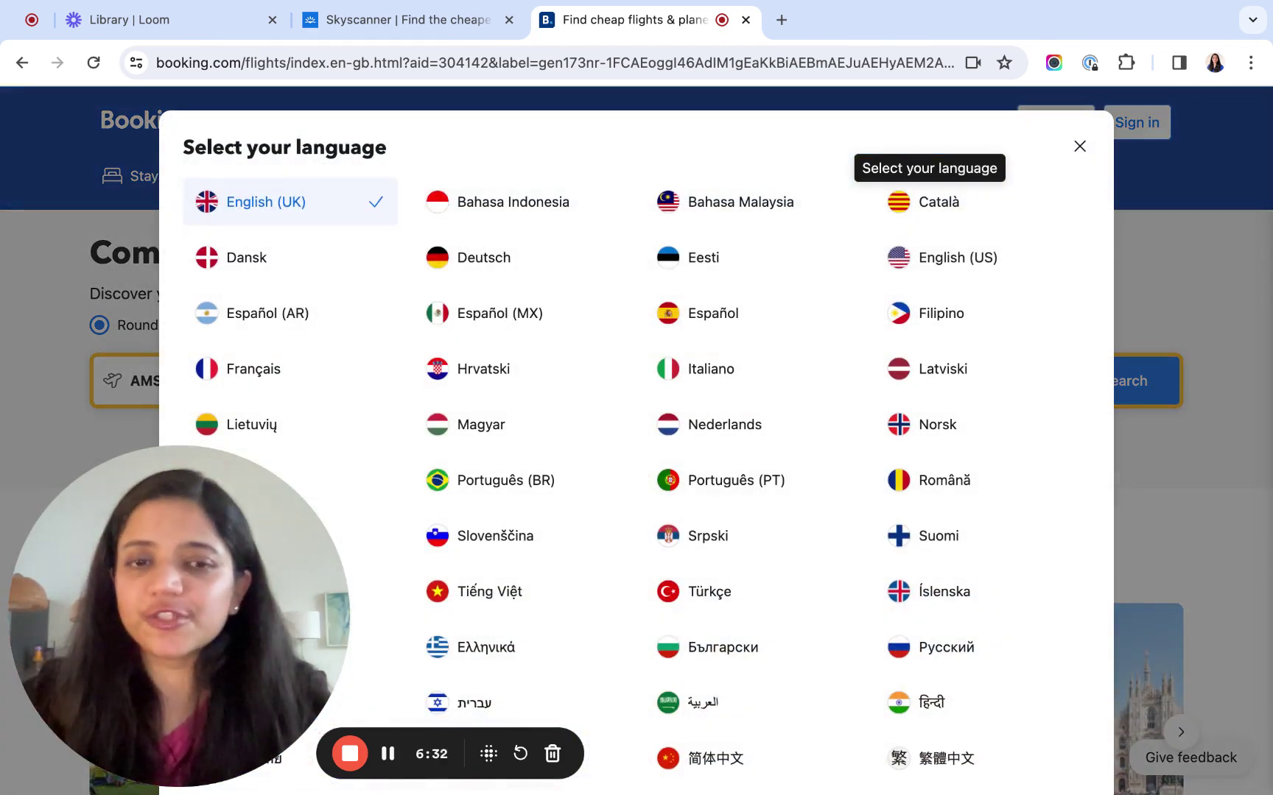
{"action": "left_click", "coordinate": [319, 211]}
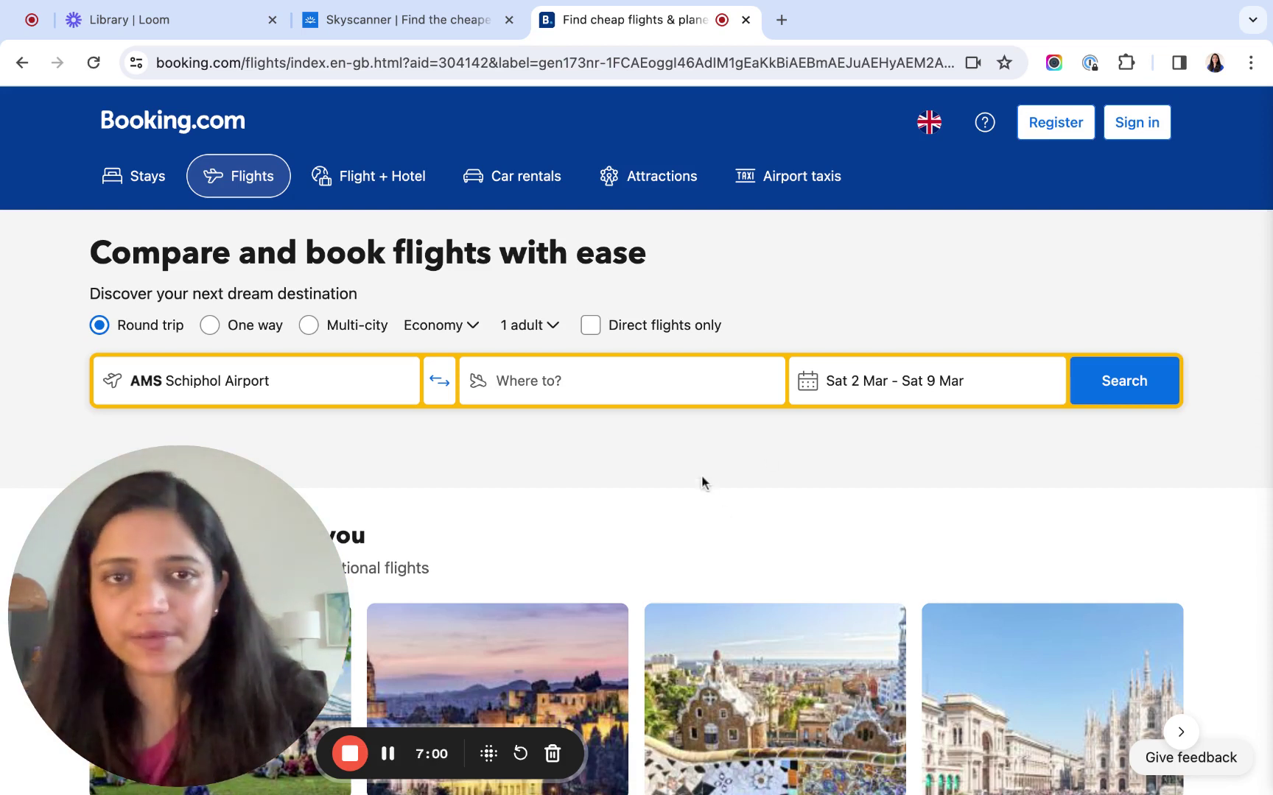
{"action": "scroll", "coordinate": [1219, 321], "scroll_direction": "down", "scroll_amount": 20}
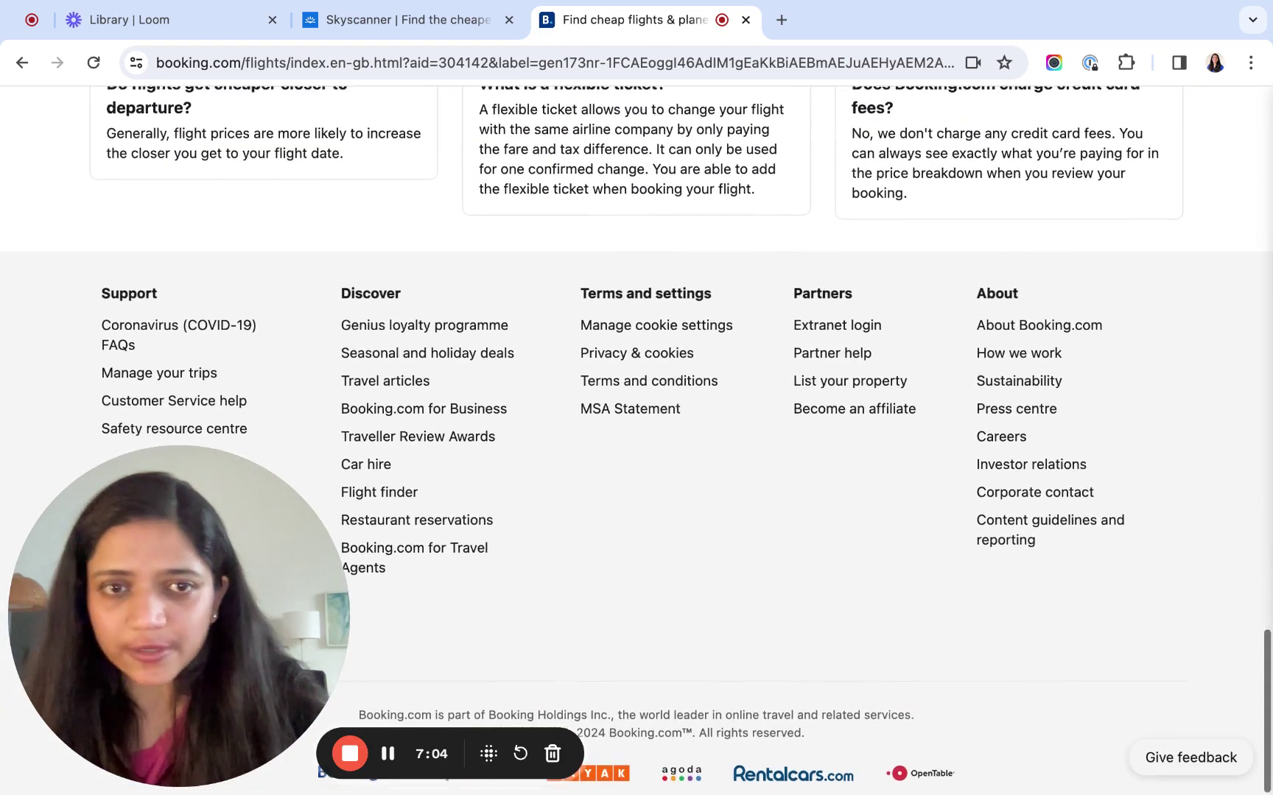
{"action": "scroll", "coordinate": [1218, 322], "scroll_direction": "up", "scroll_amount": 15}
{"action": "scroll", "coordinate": [1218, 322], "scroll_direction": "up", "scroll_amount": 10}
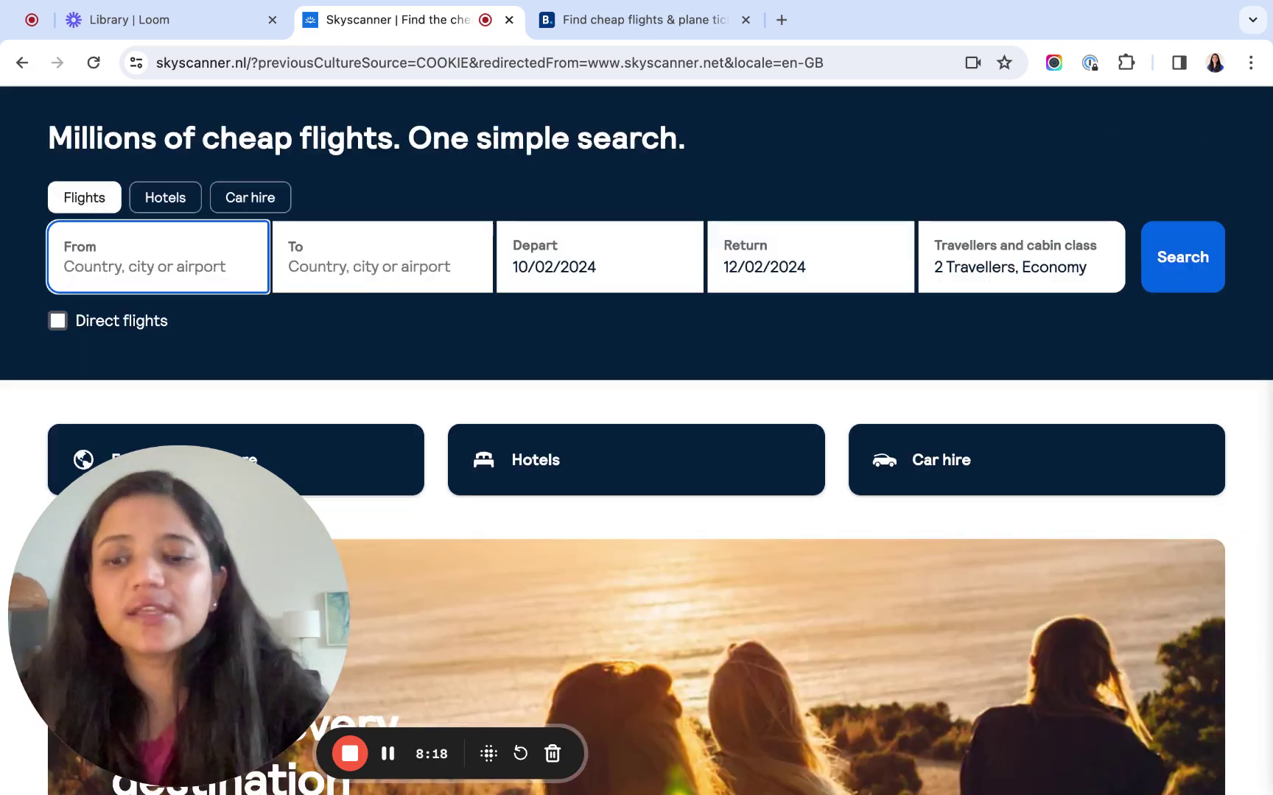
Try "lisbon" and "portugal" as the departure location on Skyscanner and browse the airport suggestions.
{"action": "type", "text": "lisbon"}
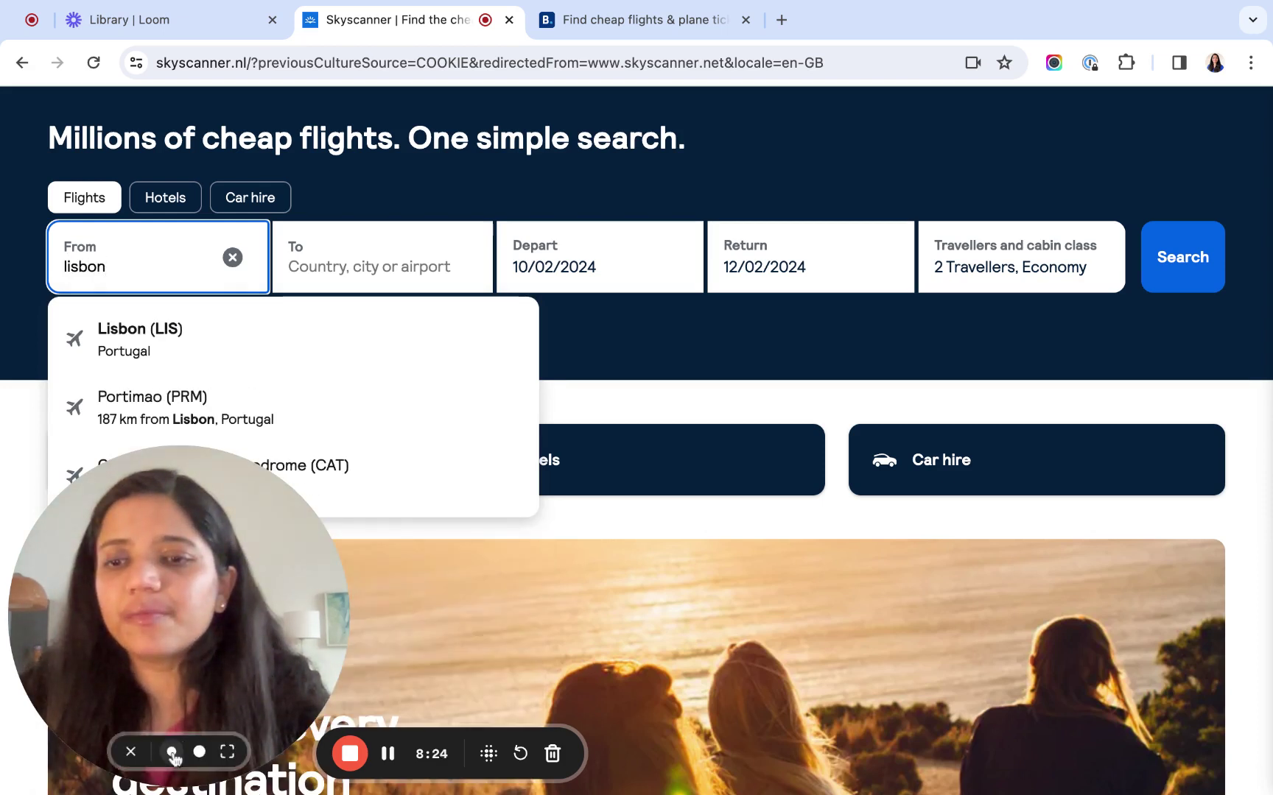
{"action": "left_click", "coordinate": [172, 754]}
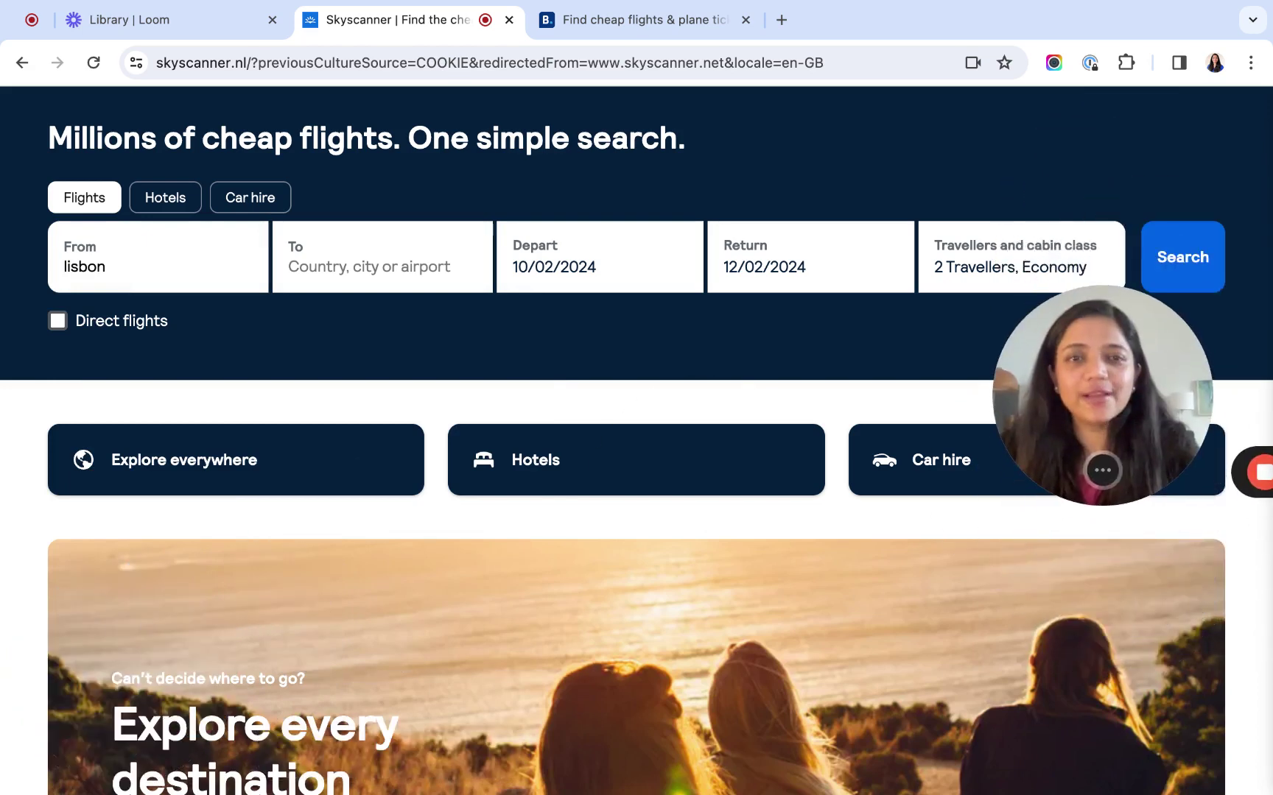
{"action": "left_click", "coordinate": [135, 277]}
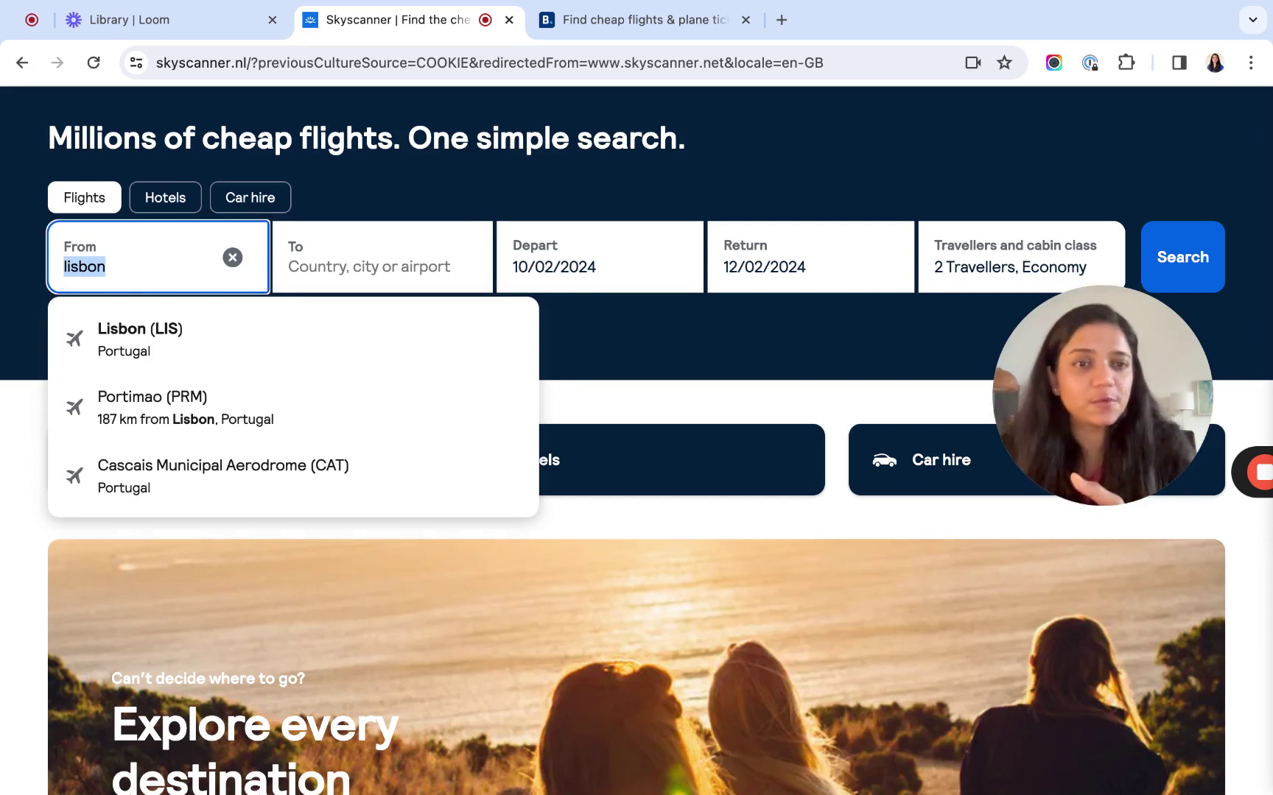
{"action": "key", "text": "BackSpace"}
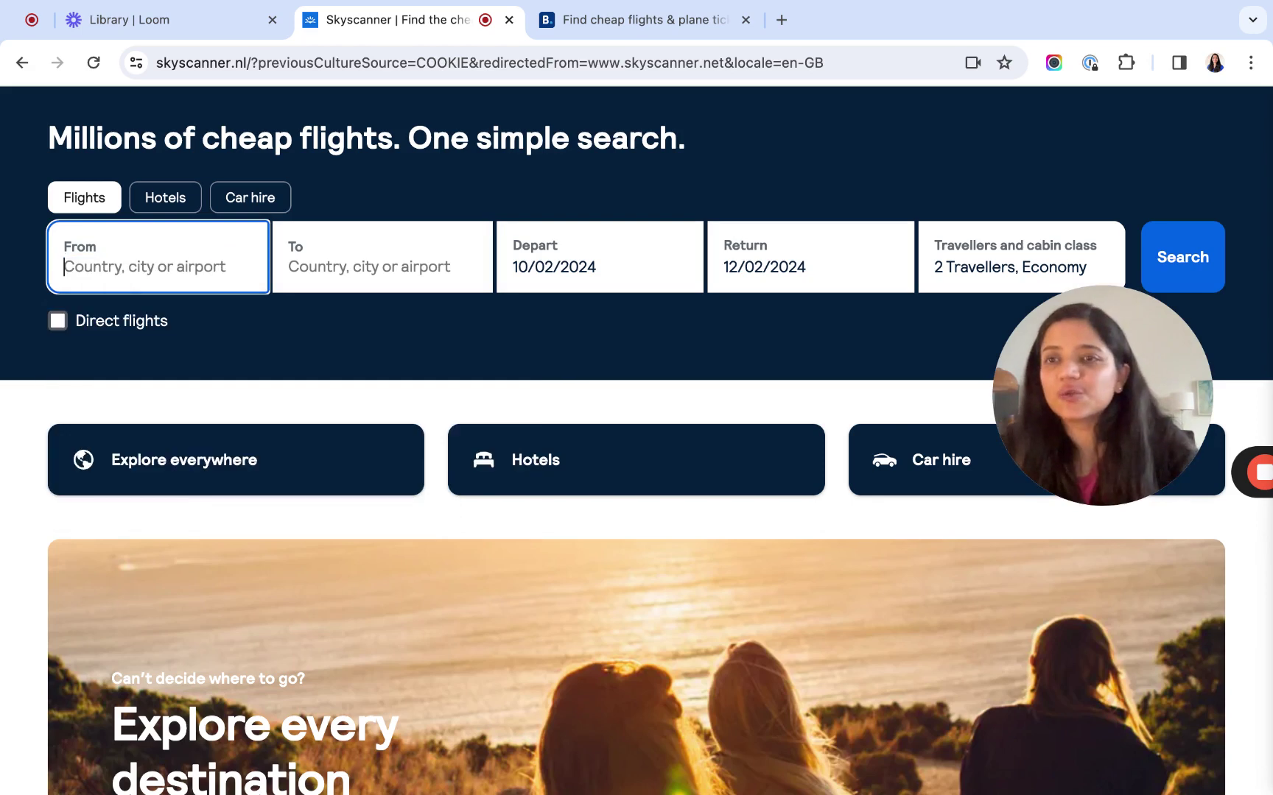
{"action": "type", "text": "portugal"}
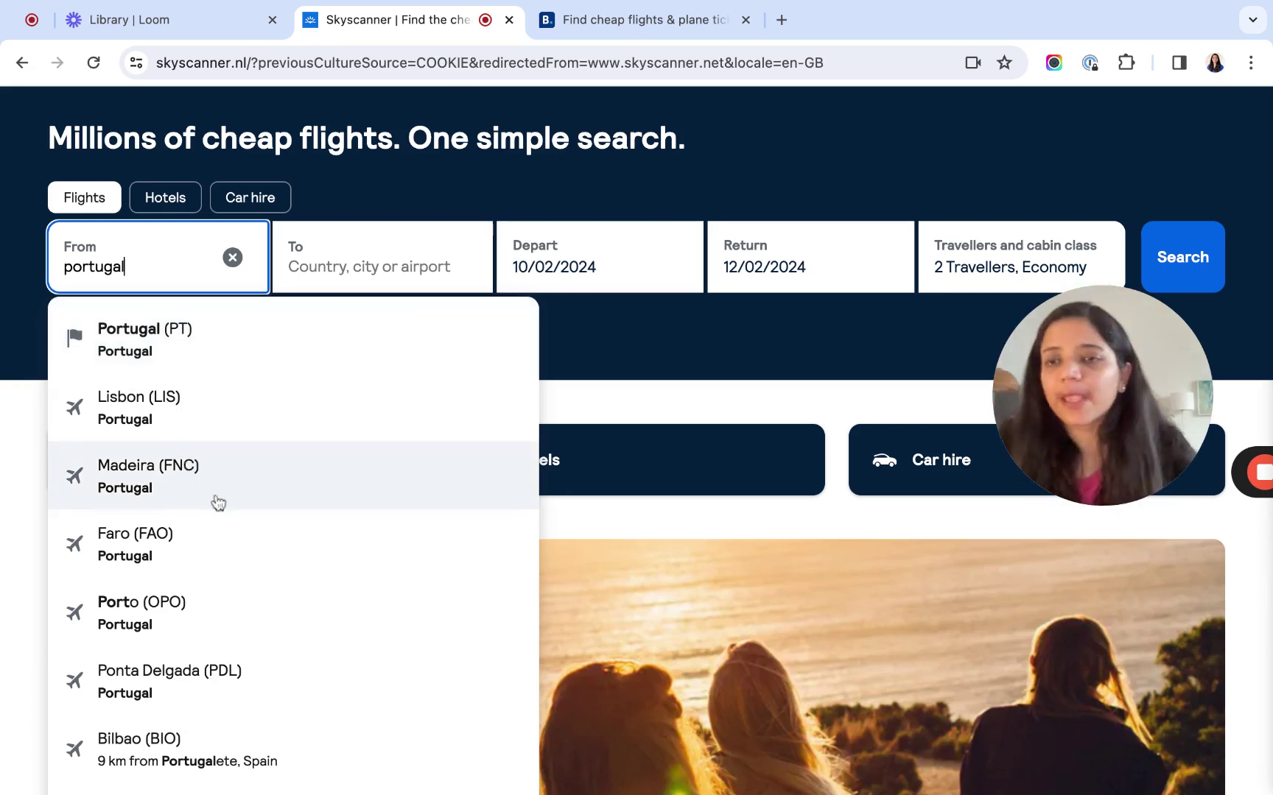
{"action": "scroll", "coordinate": [216, 542], "scroll_direction": "down", "scroll_amount": 3}
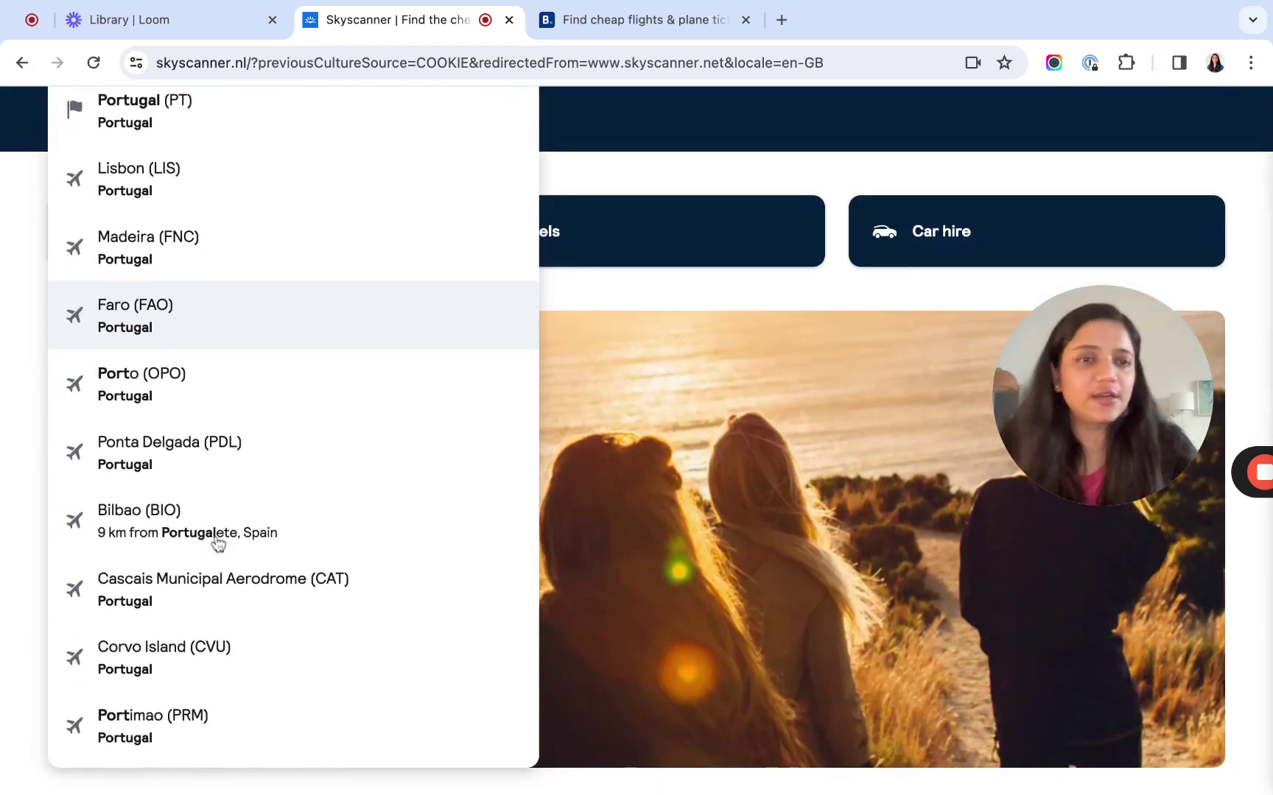
{"action": "scroll", "coordinate": [217, 544], "scroll_direction": "up", "scroll_amount": 4}
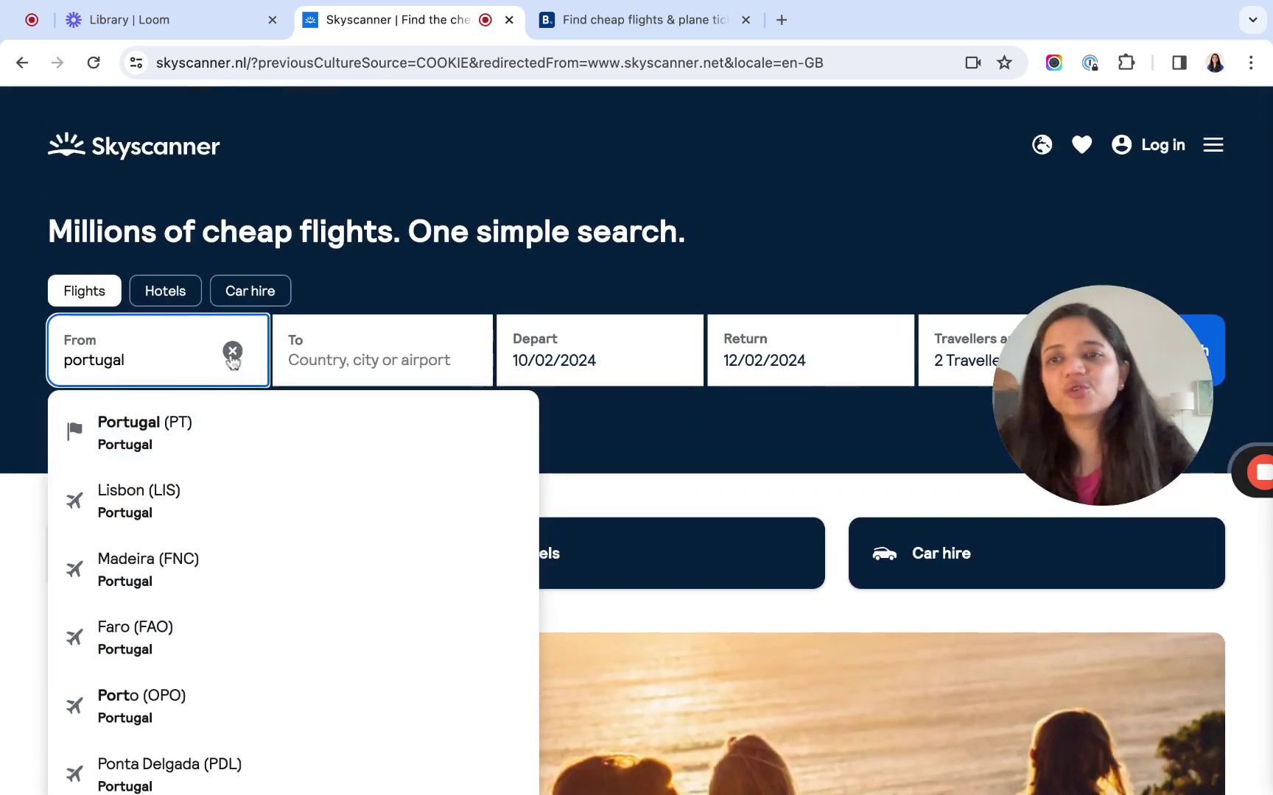
Replace the departure location with Amsterdam Schiphol (AMS).
{"action": "left_click", "coordinate": [232, 352]}
{"action": "type", "text": "ams"}
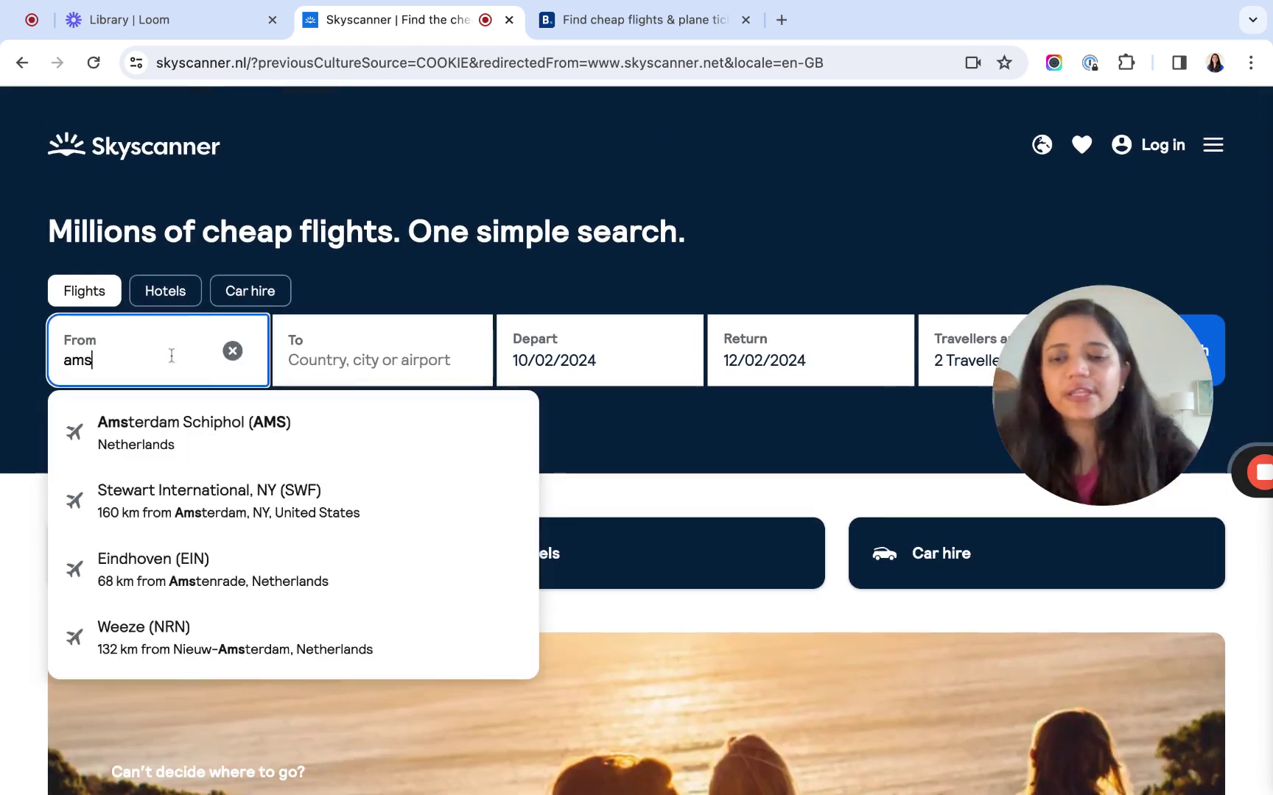
{"action": "type", "text": "terda"}
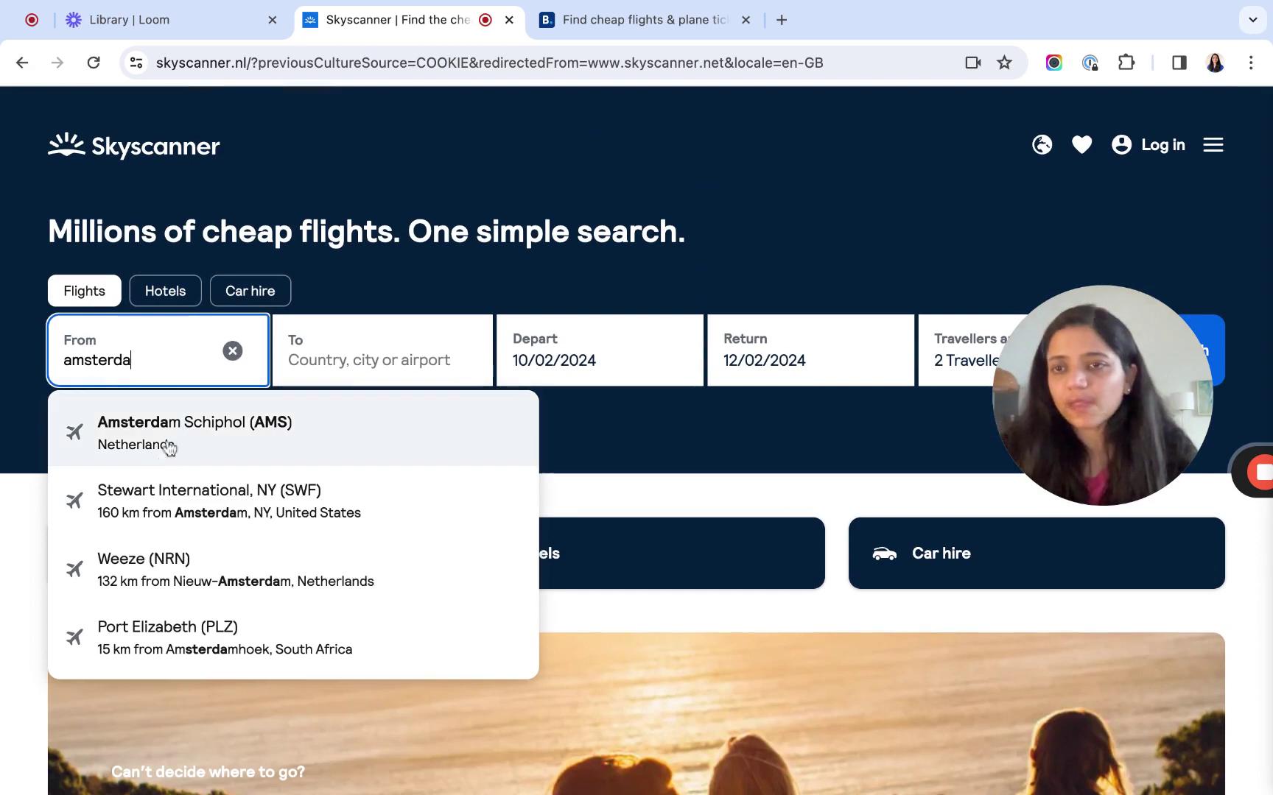
{"action": "left_click", "coordinate": [168, 447]}
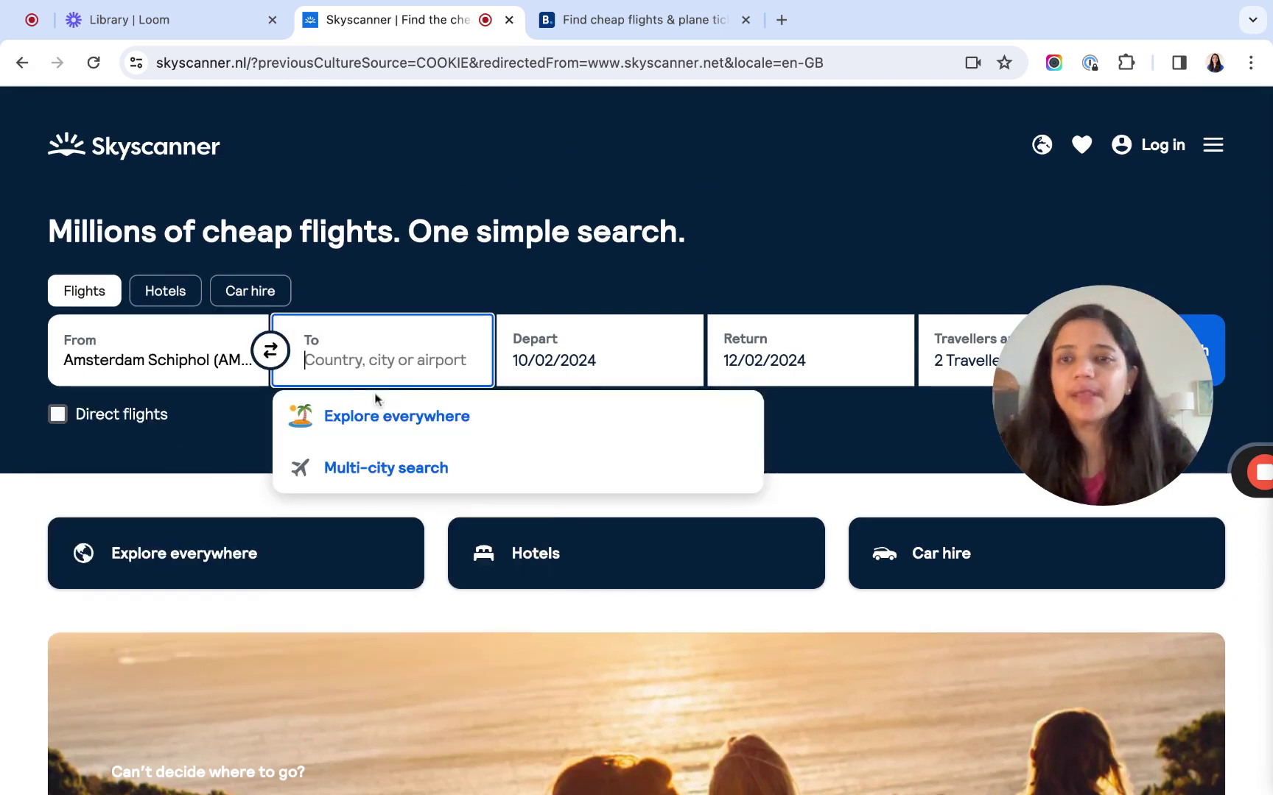
Search the destinations for "london", review the suggested airports and choose London Heathrow (LHR).
{"action": "type", "text": "londo"}
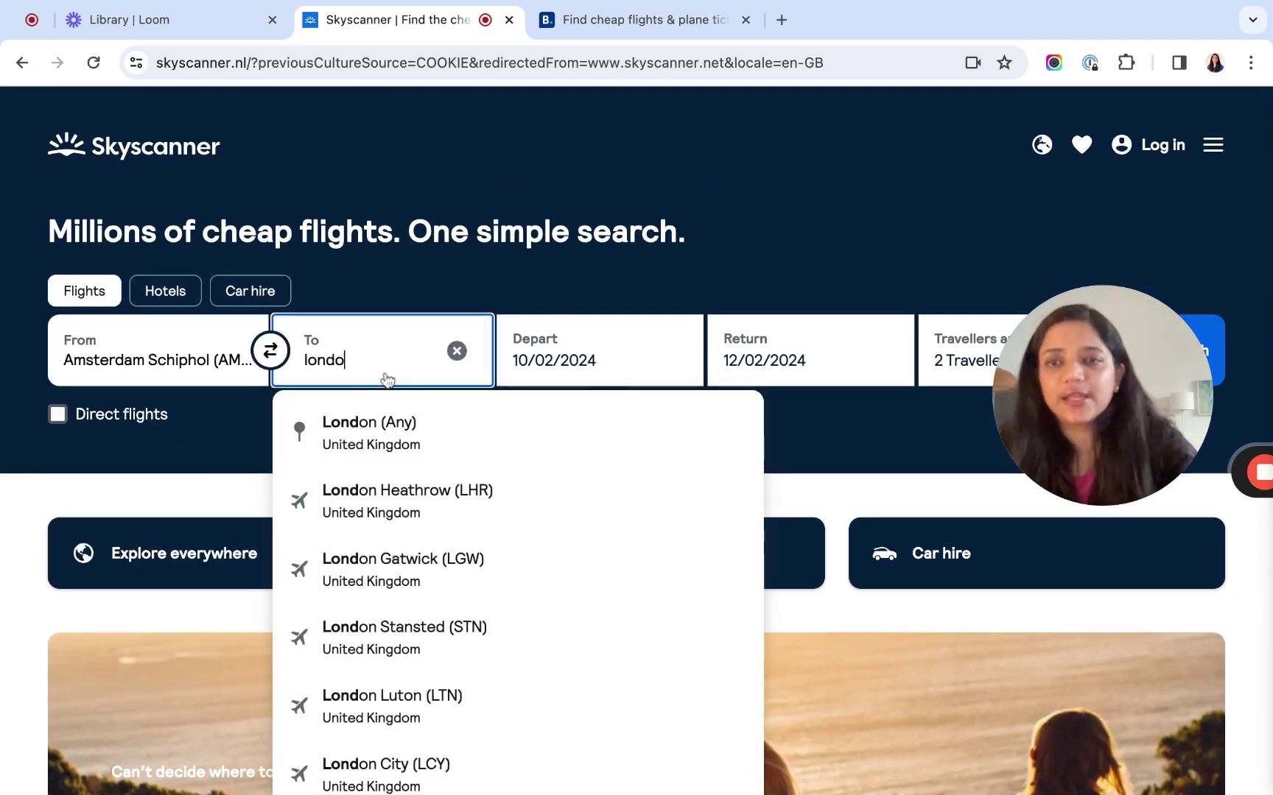
{"action": "type", "text": "n"}
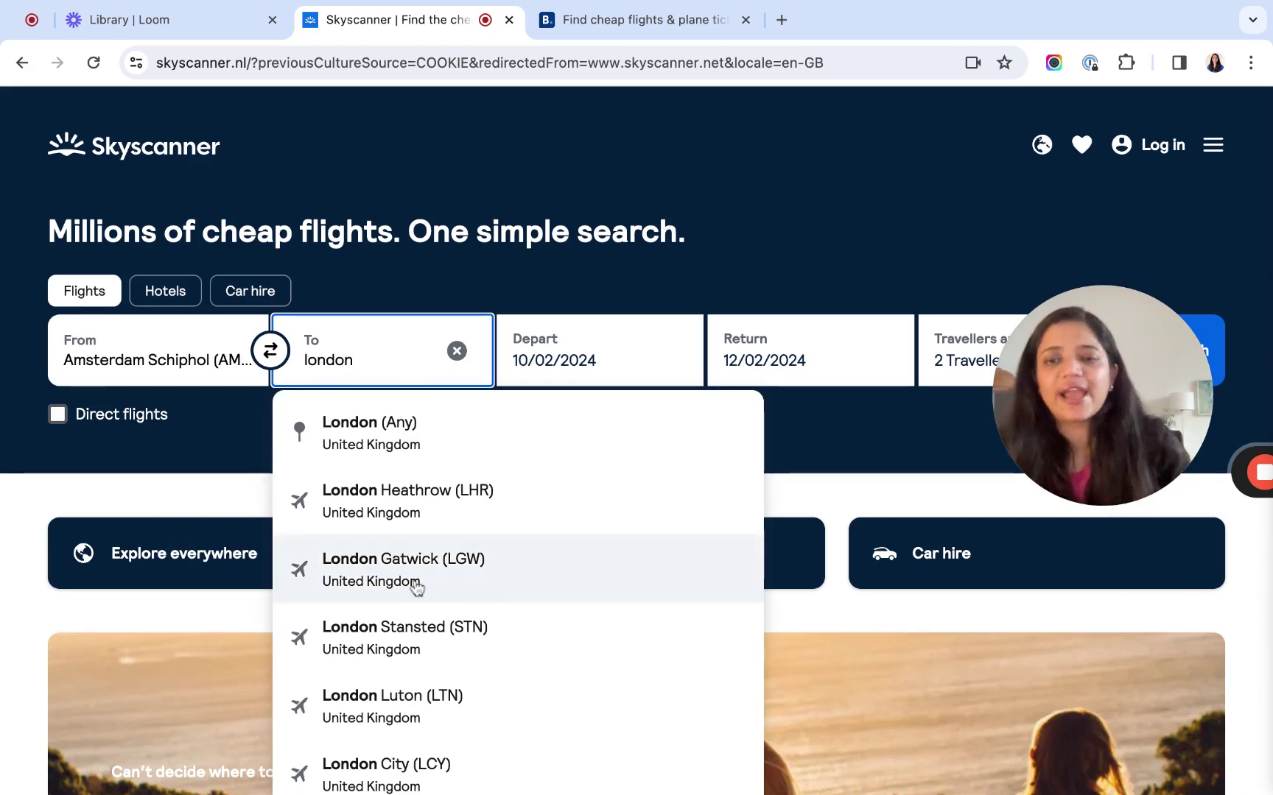
{"action": "scroll", "coordinate": [501, 591], "scroll_direction": "down", "scroll_amount": 3}
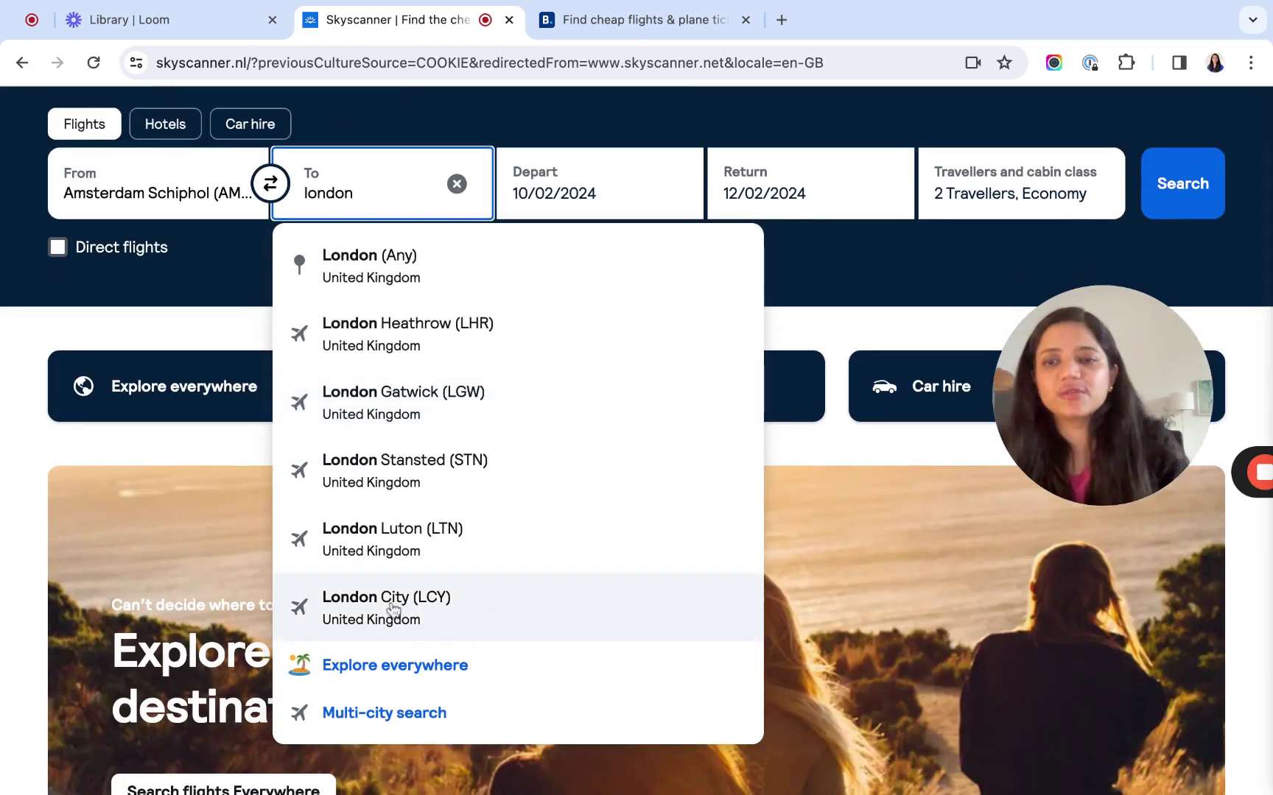
{"action": "scroll", "coordinate": [394, 369], "scroll_direction": "up", "scroll_amount": 1}
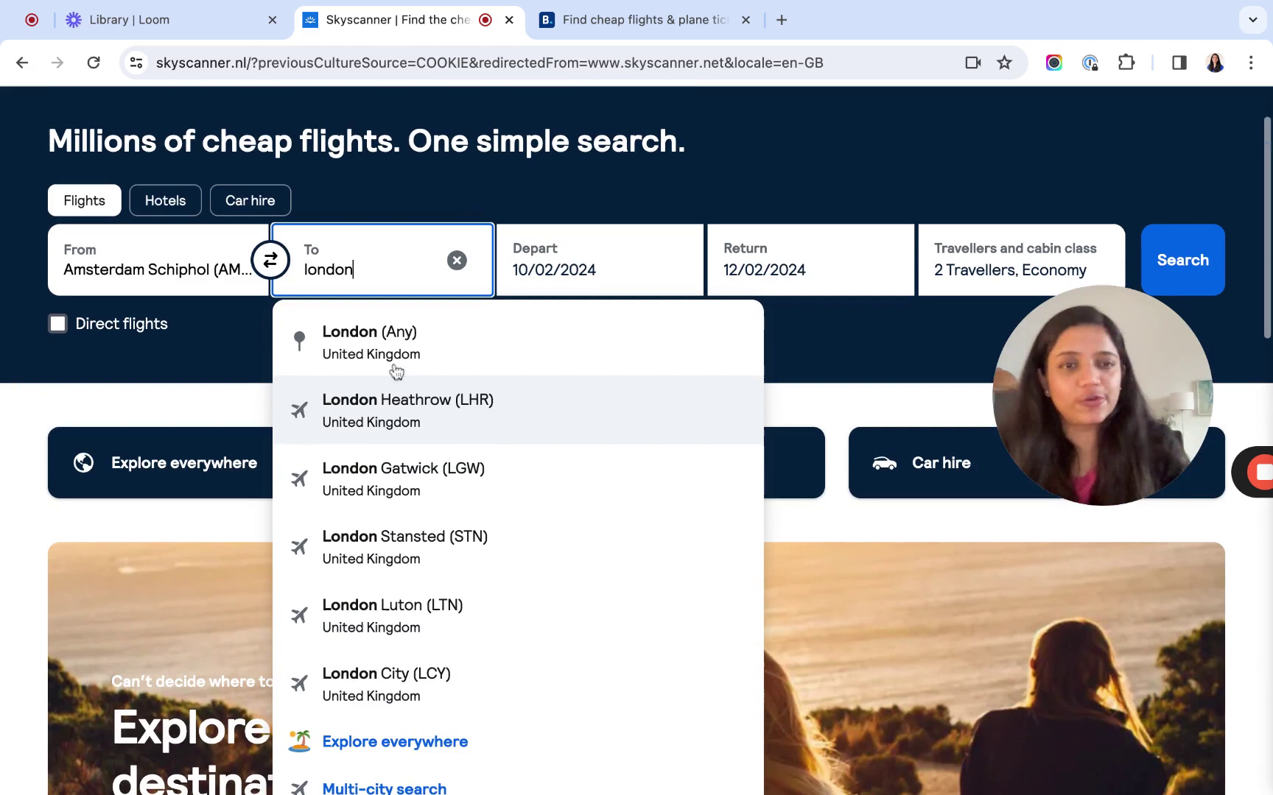
{"action": "left_click", "coordinate": [410, 410]}
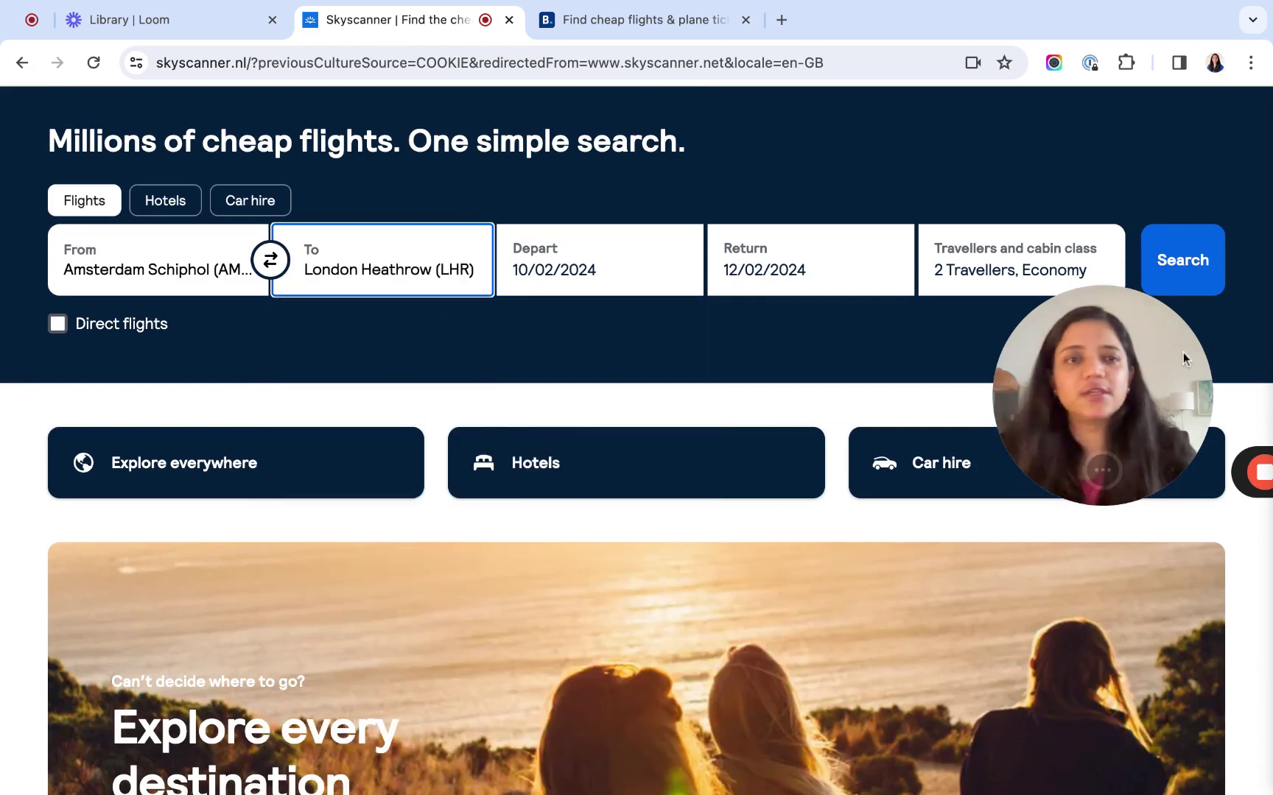
{"action": "left_click_drag", "start_coordinate": [1134, 346], "coordinate": [612, 539]}
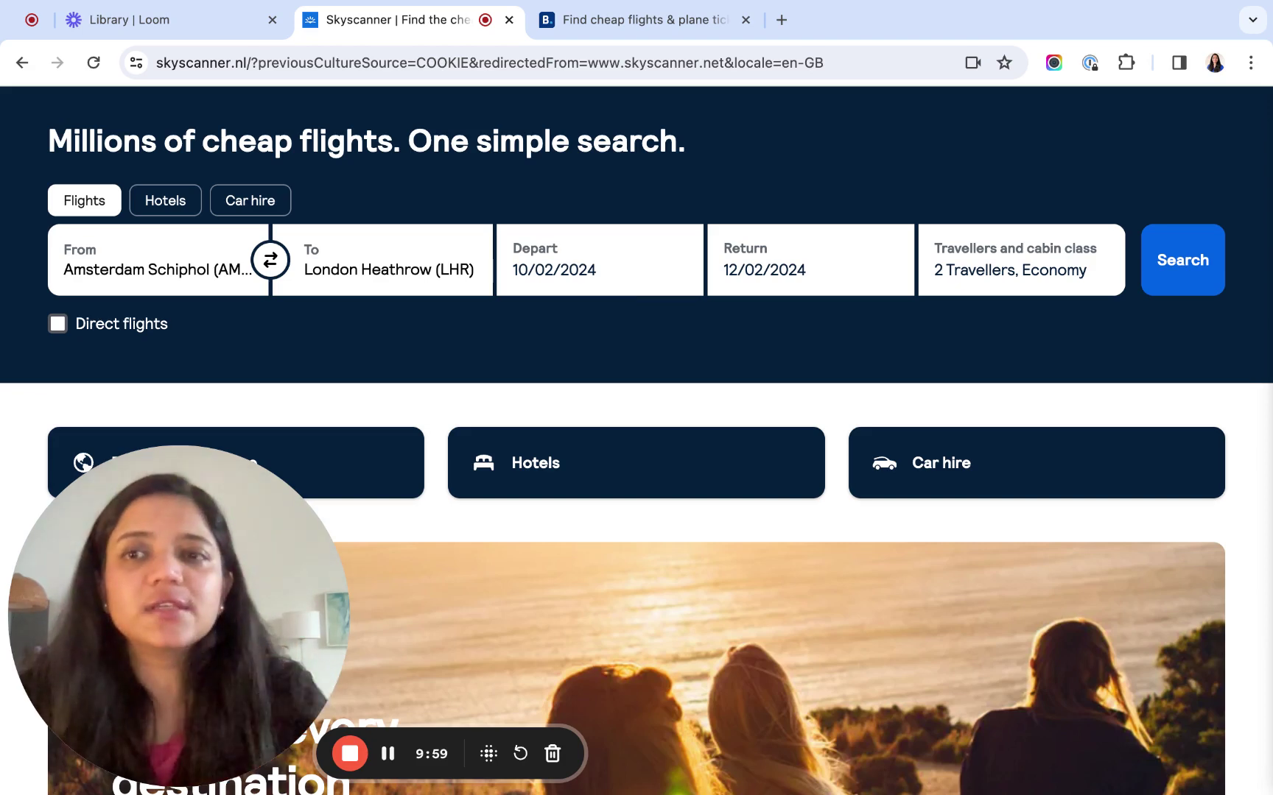
Open the departure date calendar and examine the price-coded days for February and March.
{"action": "scroll", "coordinate": [636, 442], "scroll_direction": "up", "scroll_amount": 2}
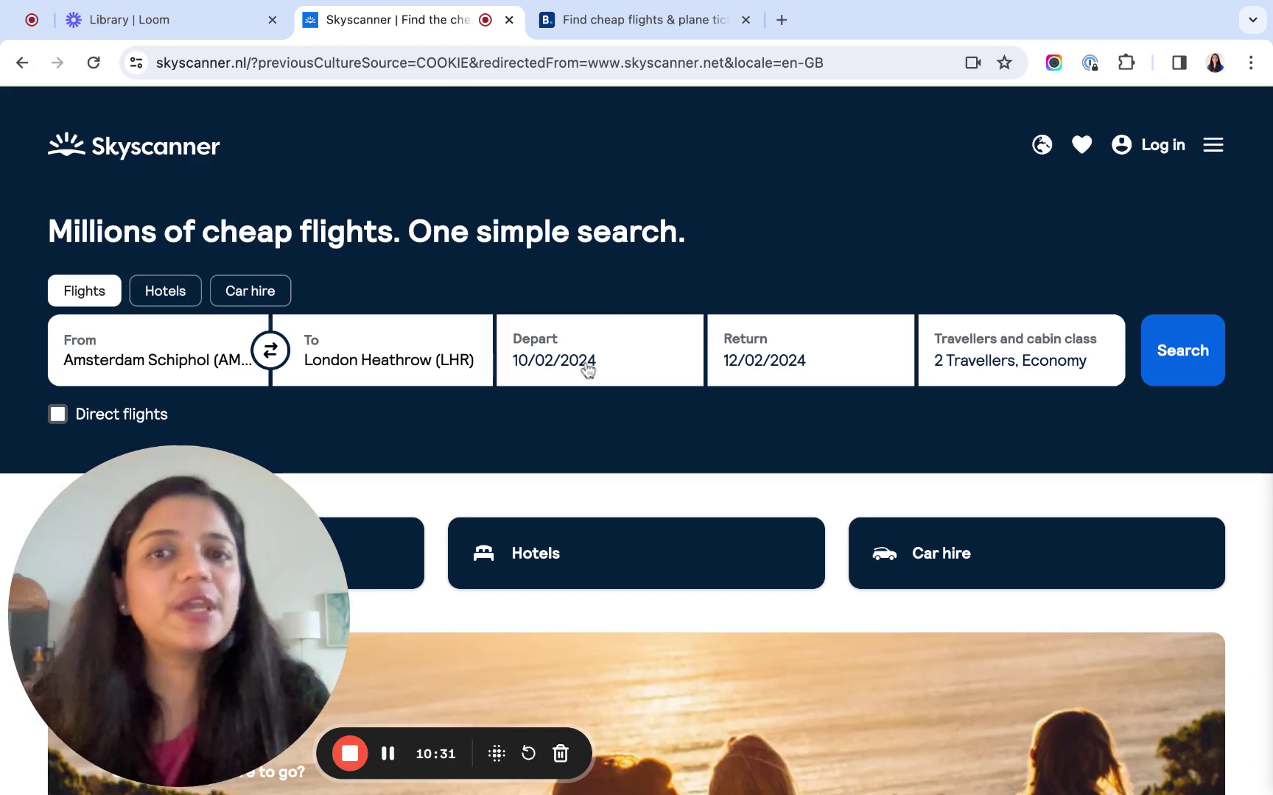
{"action": "scroll", "coordinate": [587, 366], "scroll_direction": "down", "scroll_amount": 1}
{"action": "left_click", "coordinate": [572, 293]}
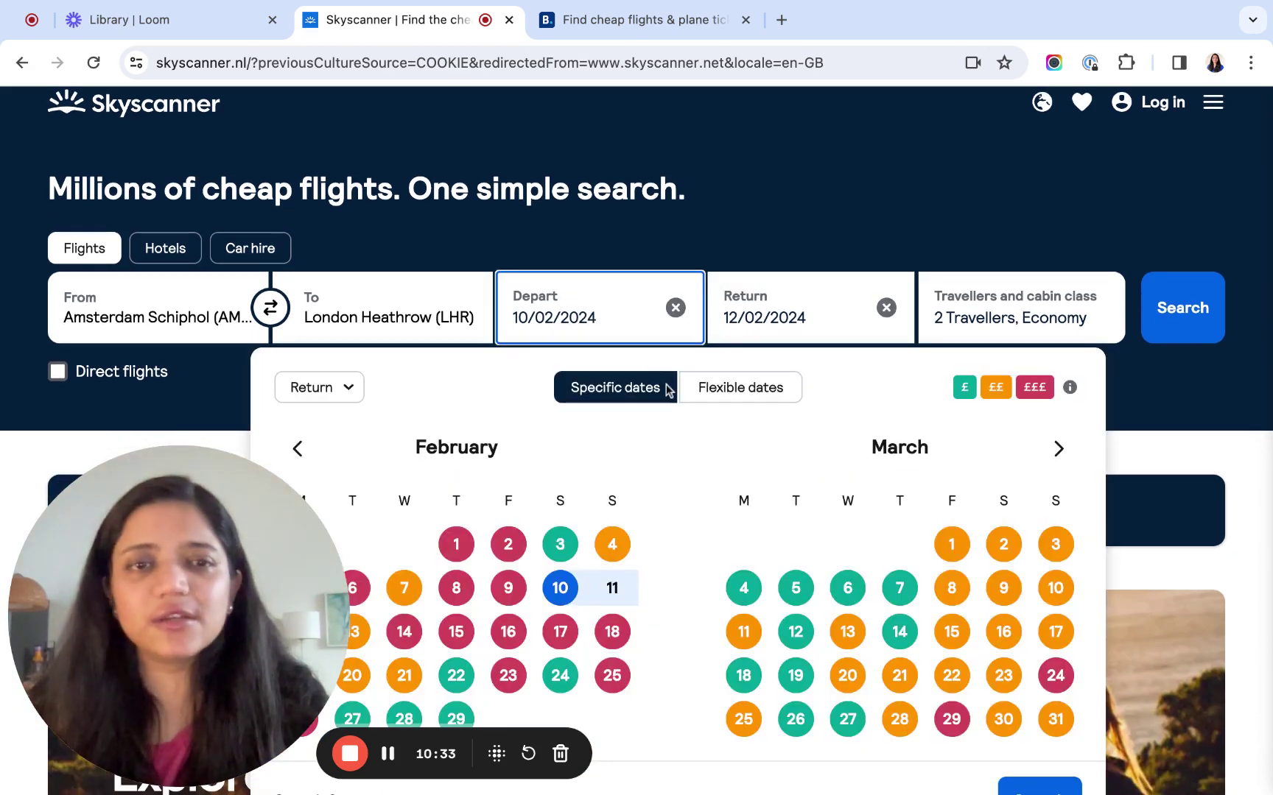
{"action": "scroll", "coordinate": [667, 383], "scroll_direction": "down", "scroll_amount": 3}
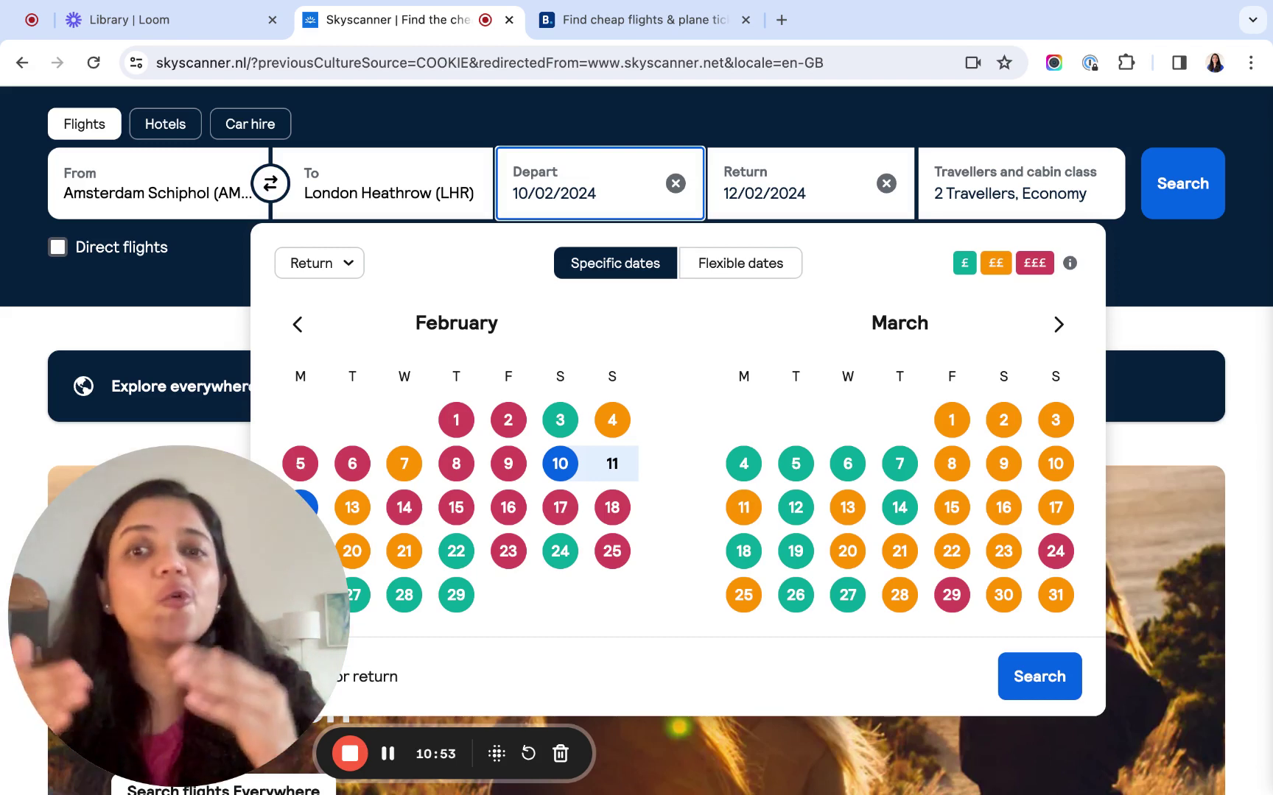
{"action": "scroll", "coordinate": [637, 442], "scroll_direction": "down", "scroll_amount": 2}
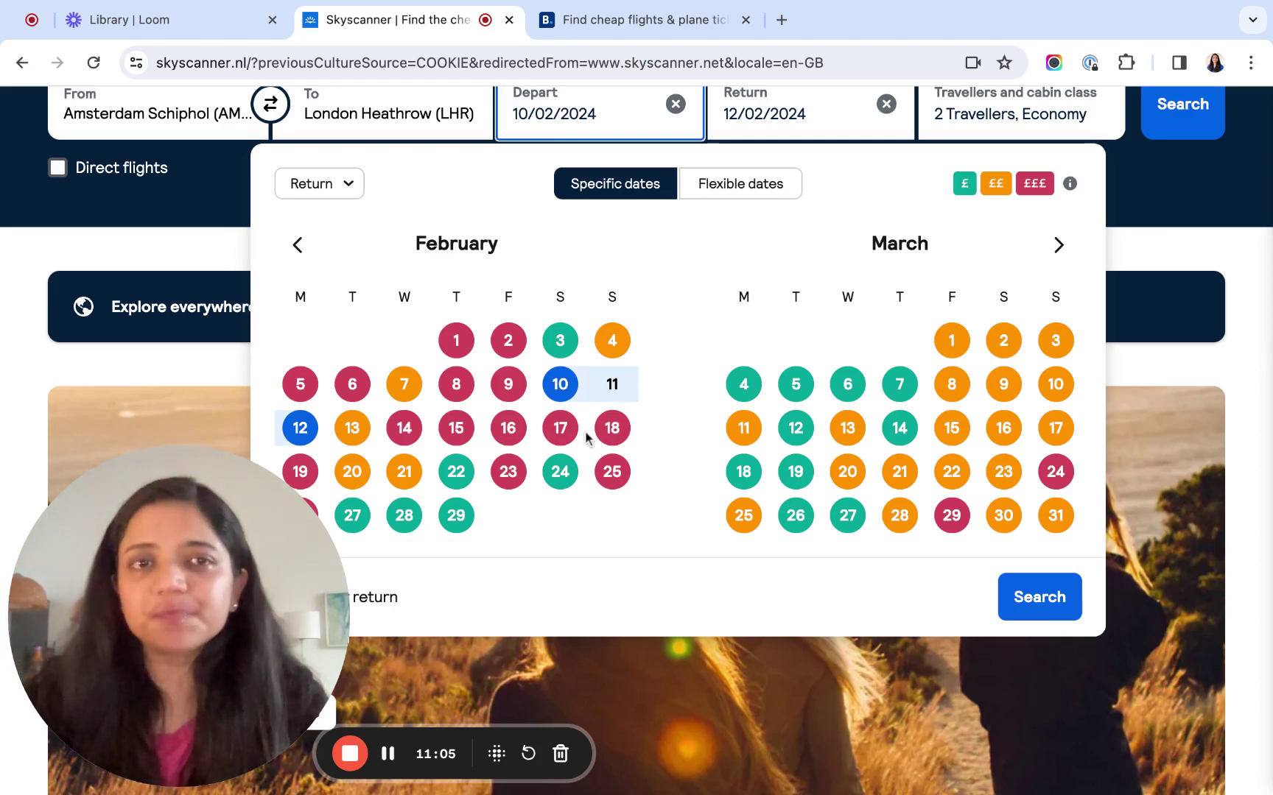
{"action": "scroll", "coordinate": [589, 434], "scroll_direction": "up", "scroll_amount": 1}
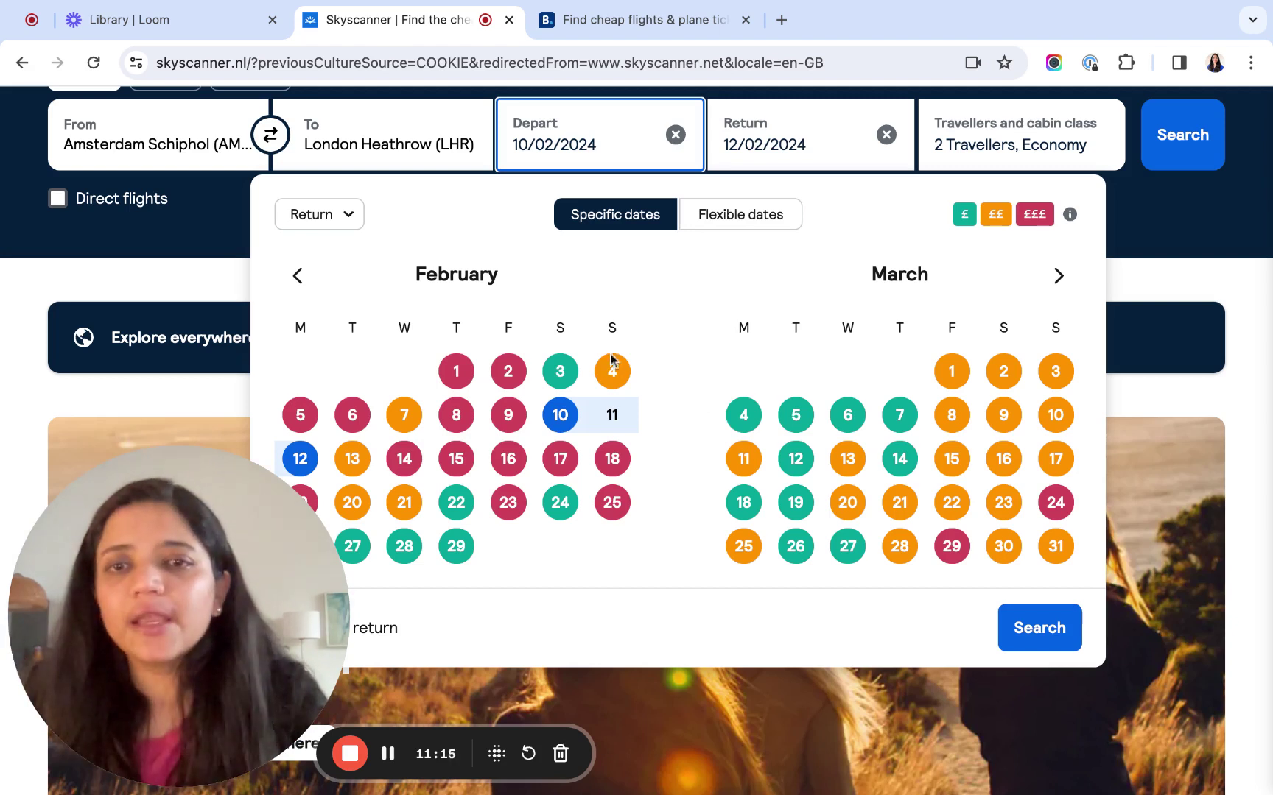
Try a 01/02/2024 departure with a 05/03/2024 return, and change the departure to 03/02/2024.
{"action": "left_click", "coordinate": [455, 376]}
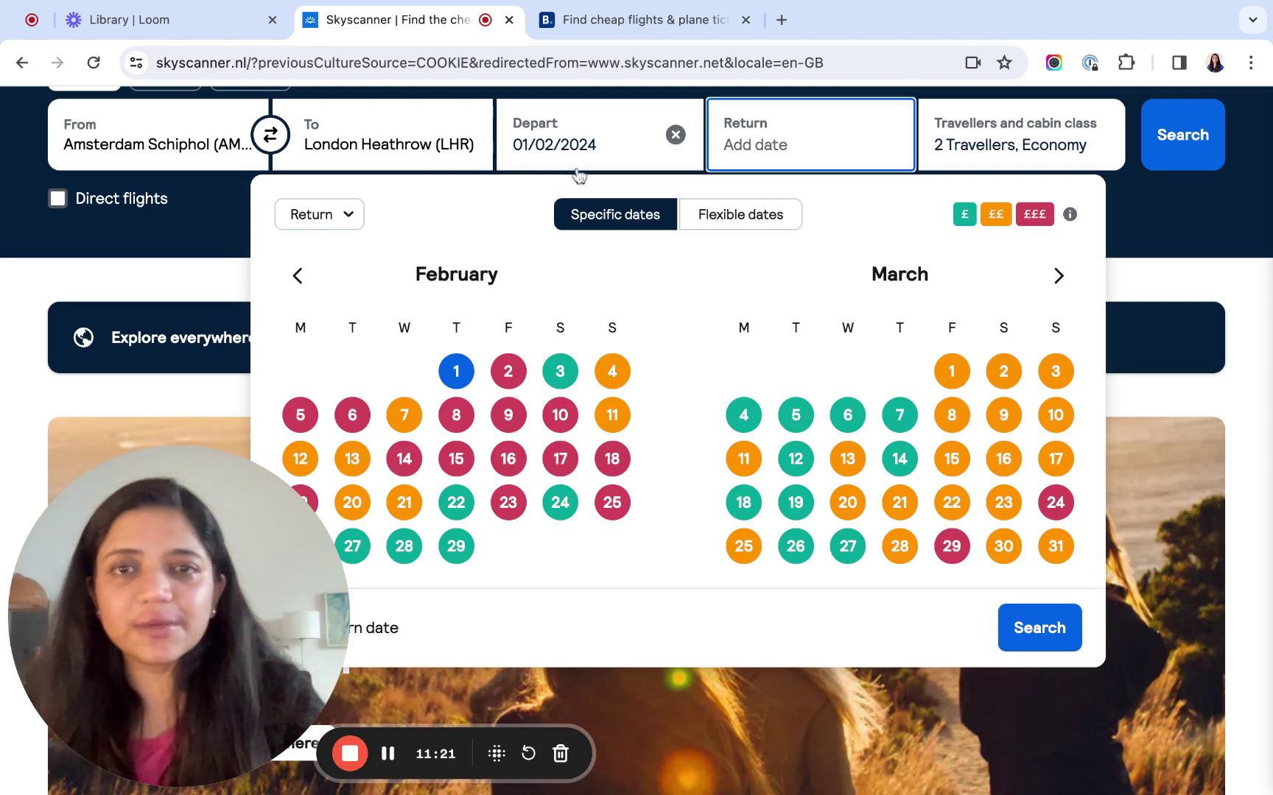
{"action": "scroll", "coordinate": [561, 158], "scroll_direction": "up", "scroll_amount": 1}
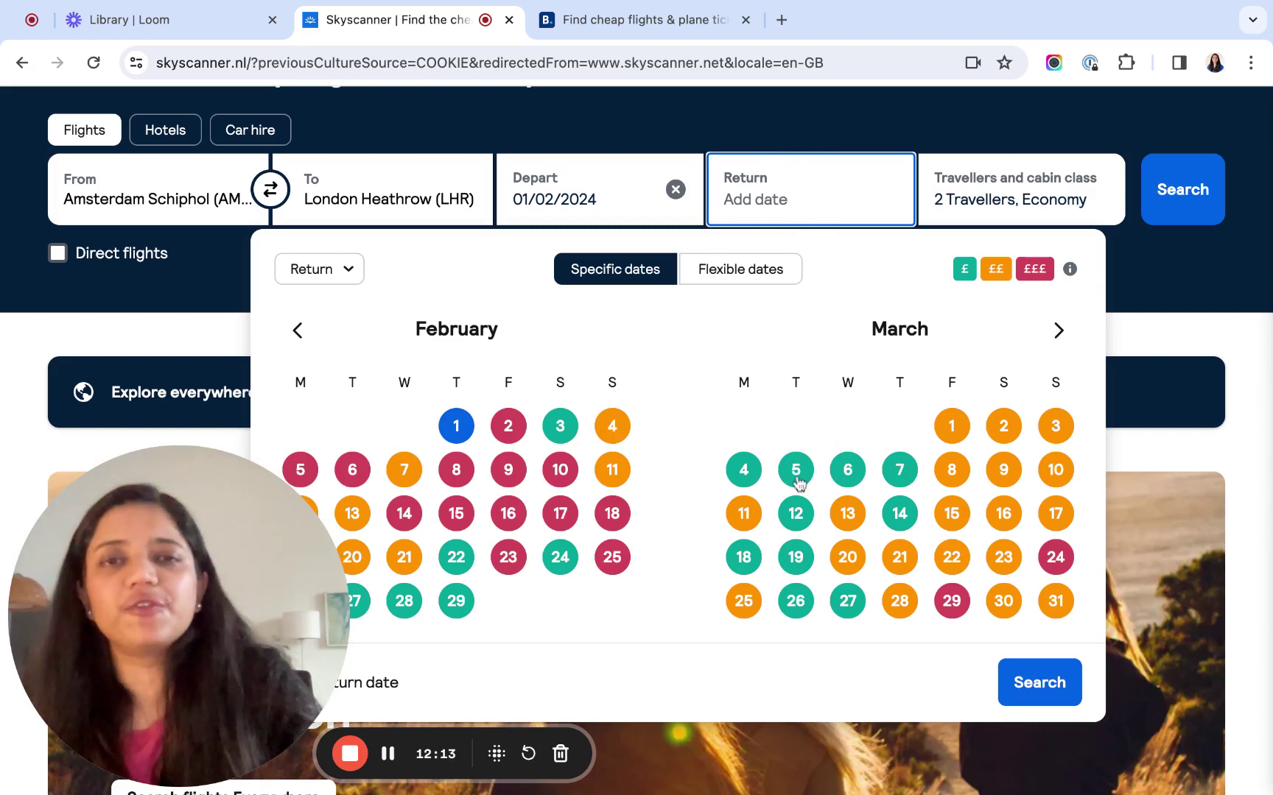
{"action": "left_click", "coordinate": [796, 471]}
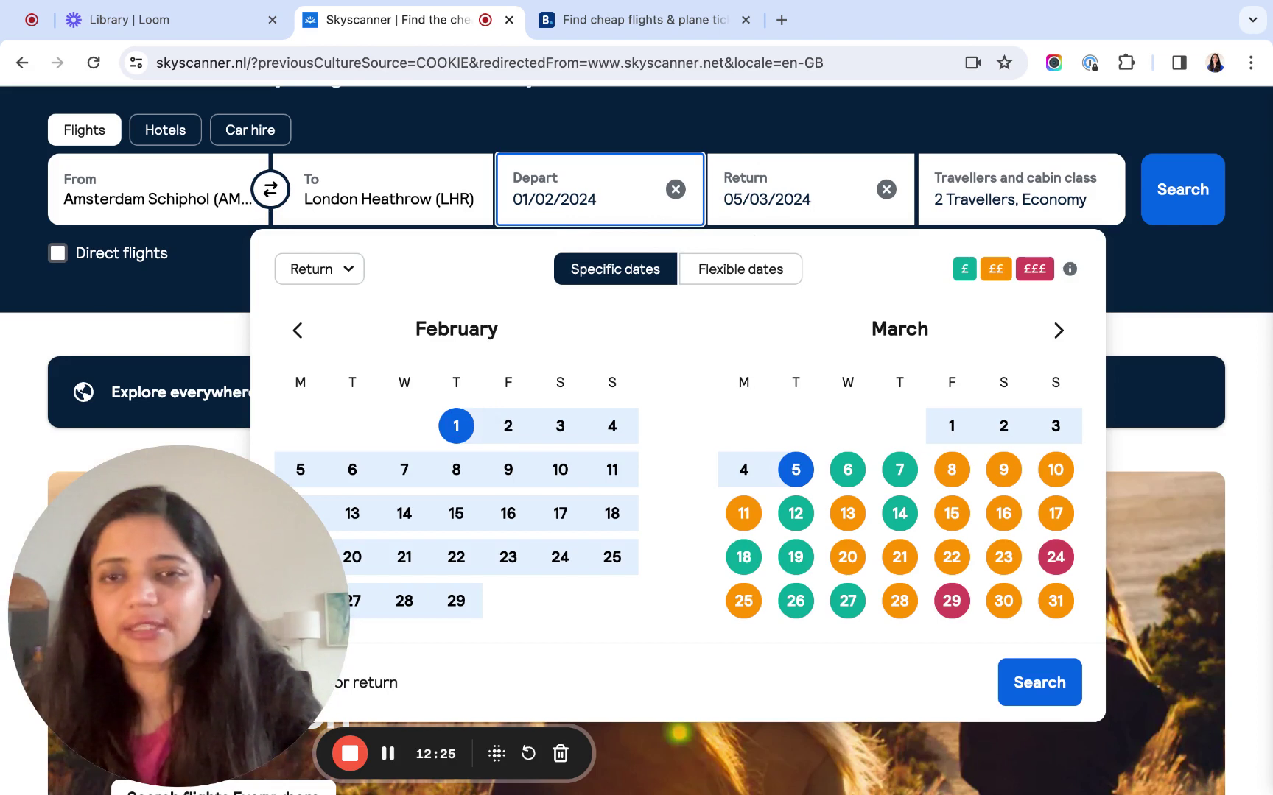
{"action": "left_click", "coordinate": [557, 429]}
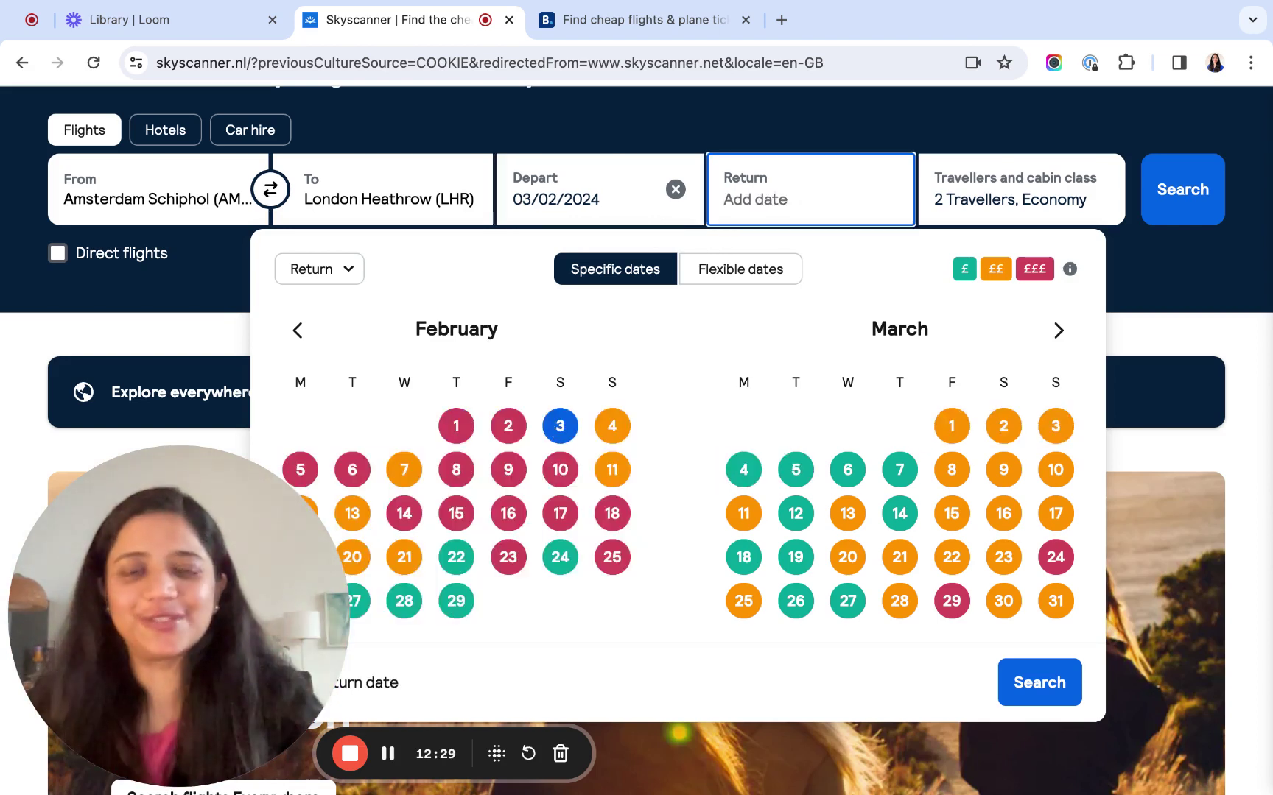
Set the departure to 04/03/2024 and the return to 06/03/2024, and open the trip type options.
{"action": "left_click", "coordinate": [848, 478]}
{"action": "left_click", "coordinate": [744, 470]}
{"action": "left_click", "coordinate": [330, 223]}
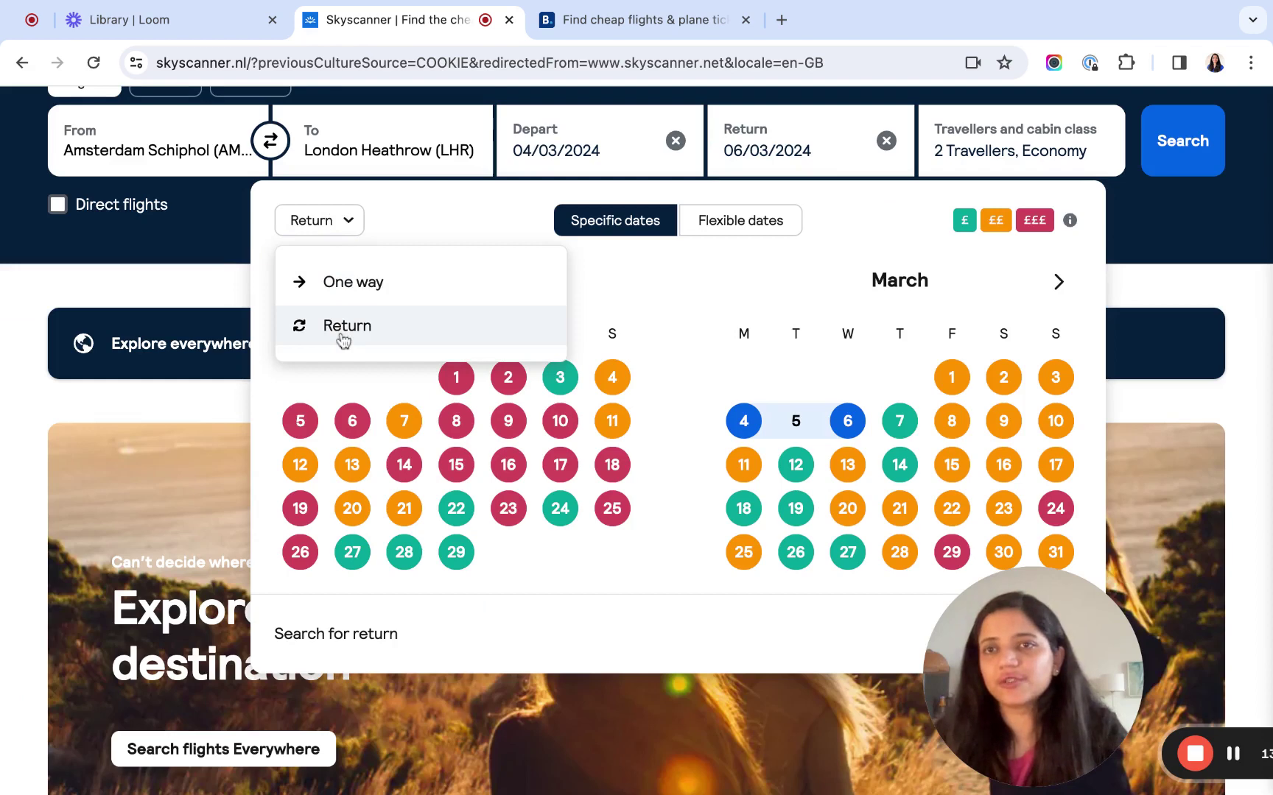
{"action": "scroll", "coordinate": [343, 340], "scroll_direction": "up", "scroll_amount": 2}
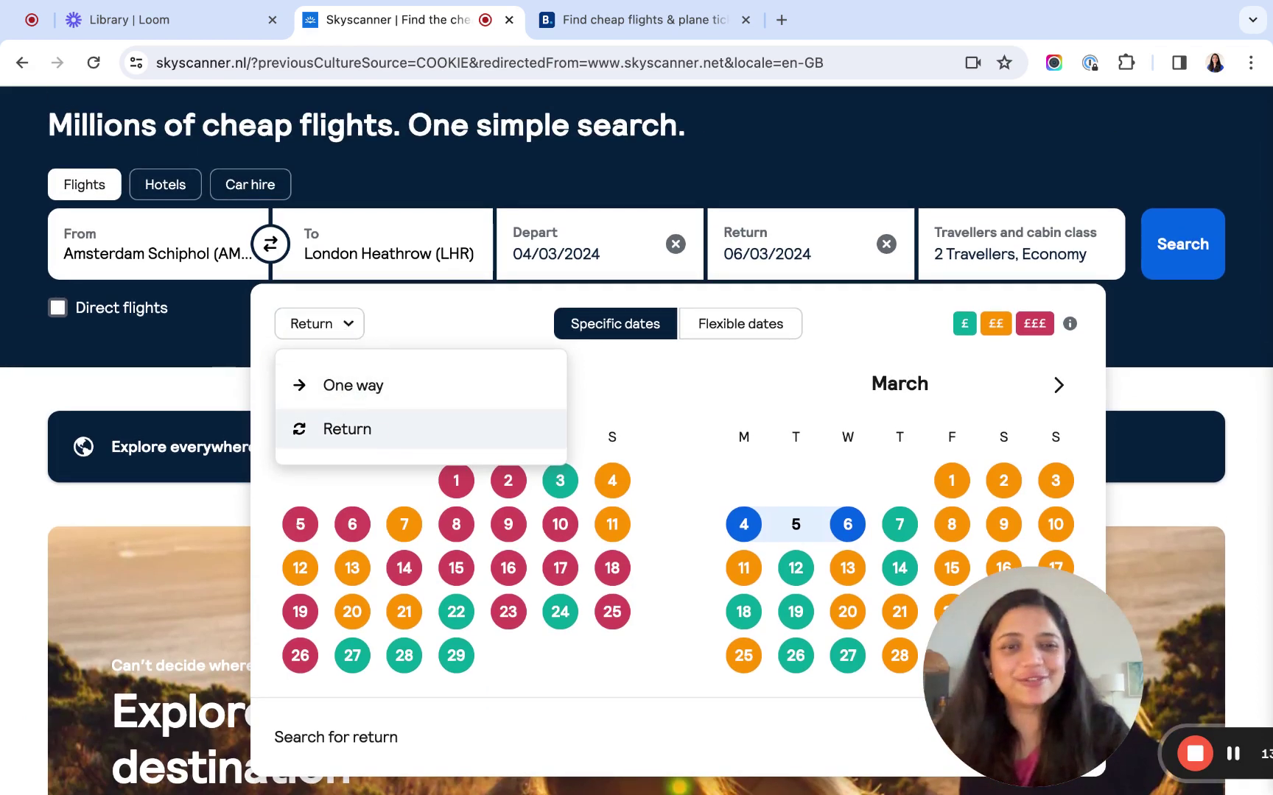
Keep the Return trip type and run the flight search for the selected dates.
{"action": "left_click", "coordinate": [455, 312]}
{"action": "scroll", "coordinate": [699, 466], "scroll_direction": "down", "scroll_amount": 3}
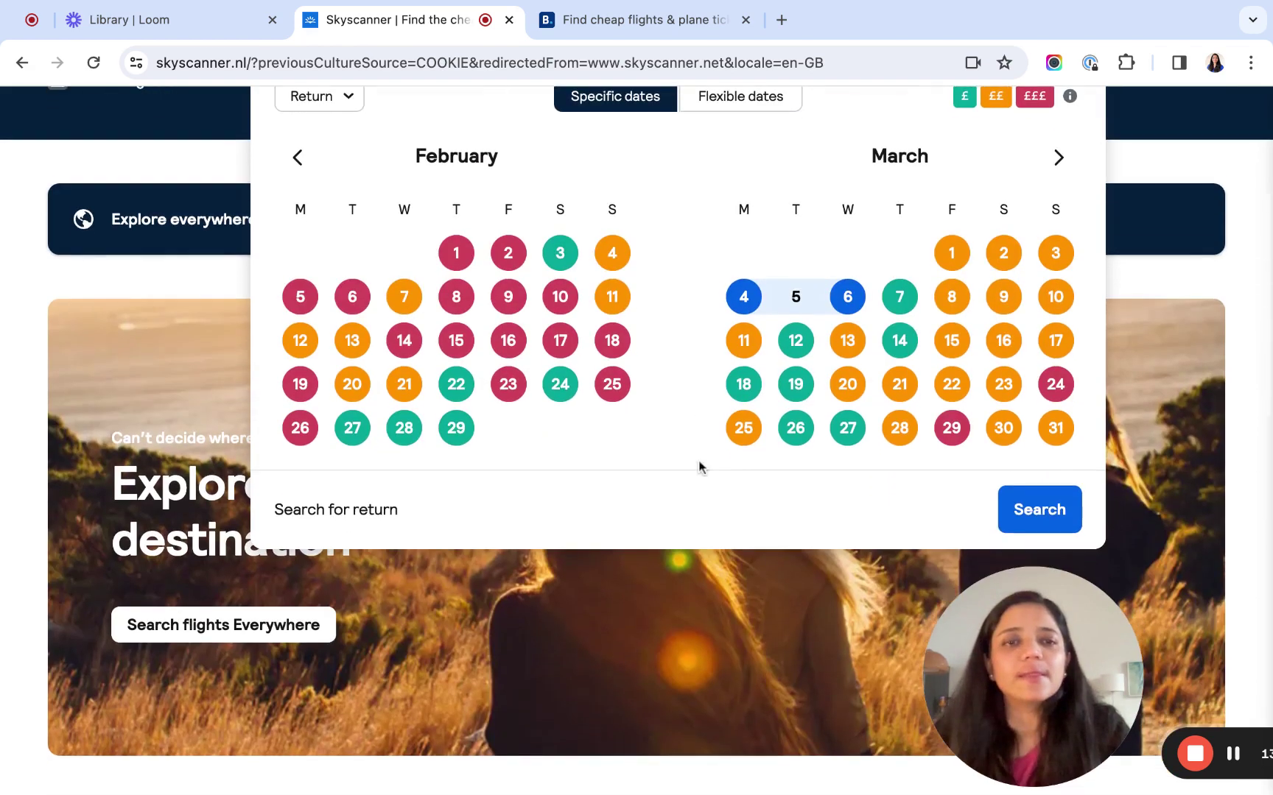
{"action": "scroll", "coordinate": [1061, 514], "scroll_direction": "up", "scroll_amount": 2}
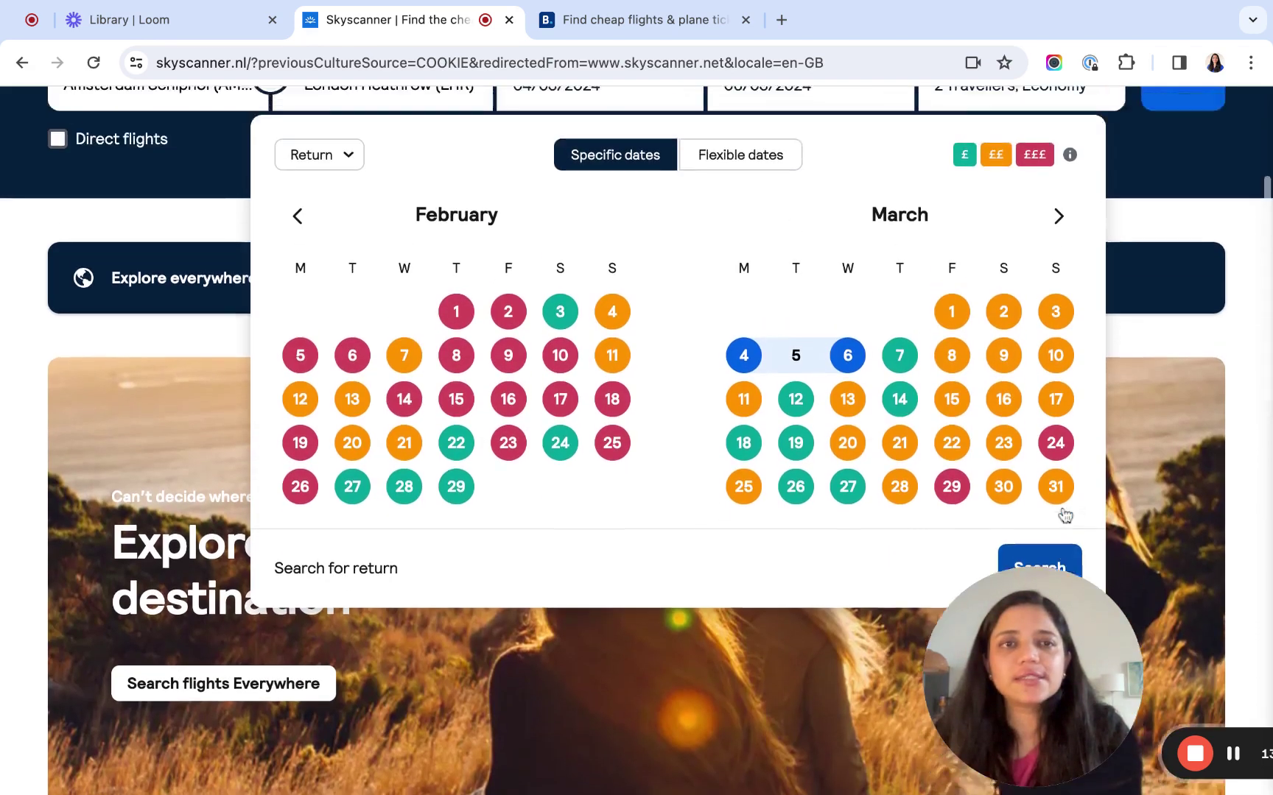
{"action": "scroll", "coordinate": [1053, 511], "scroll_direction": "down", "scroll_amount": 2}
{"action": "left_click", "coordinate": [1039, 494]}
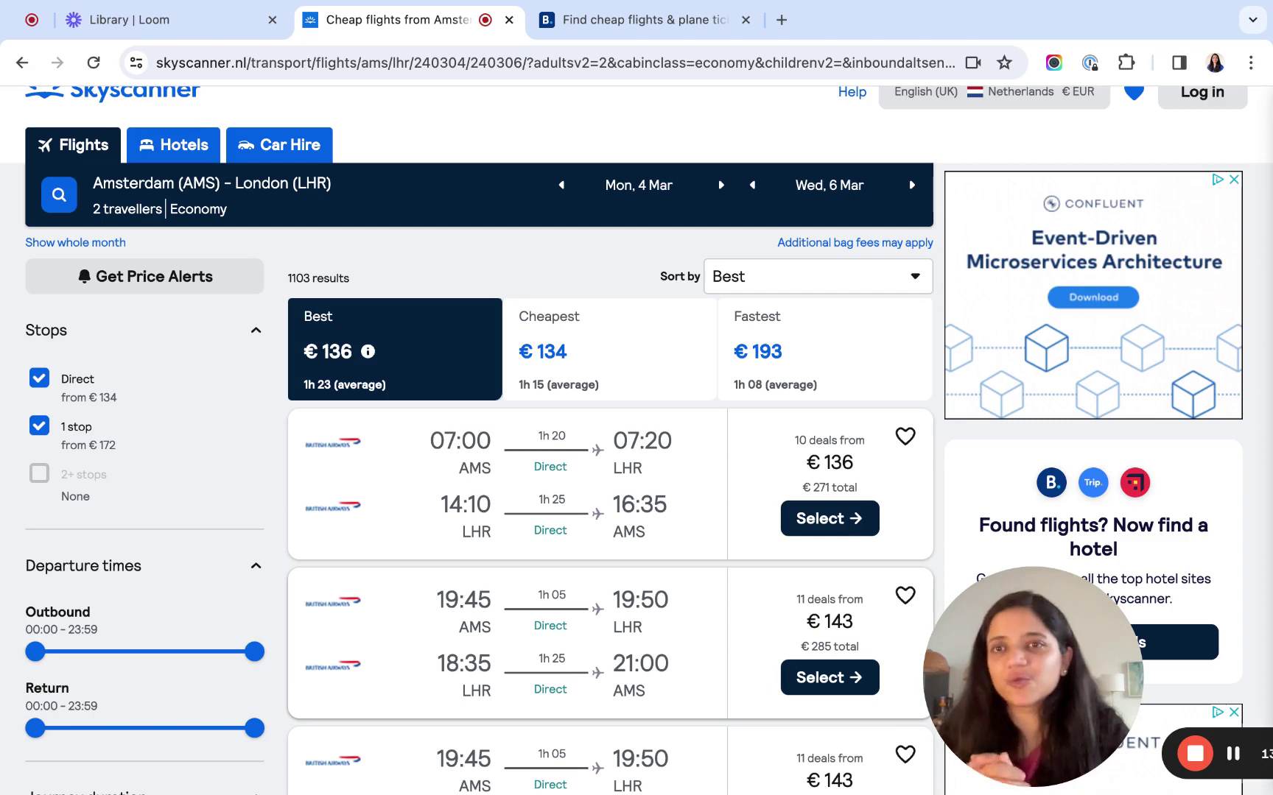
Compare the trip type options on Booking.com with those in Skyscanner's departure date calendar.
{"action": "key", "text": "ctrl+Tab"}
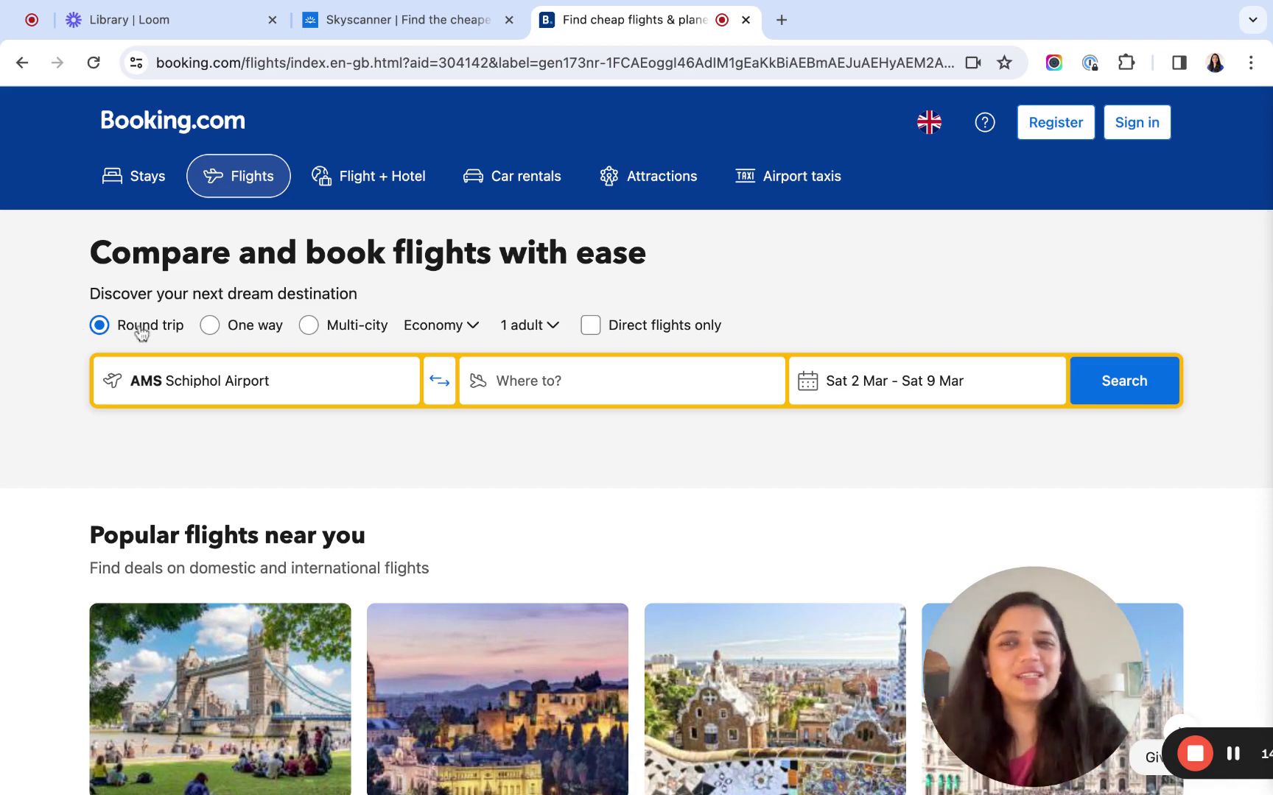
{"action": "left_click", "coordinate": [370, 20]}
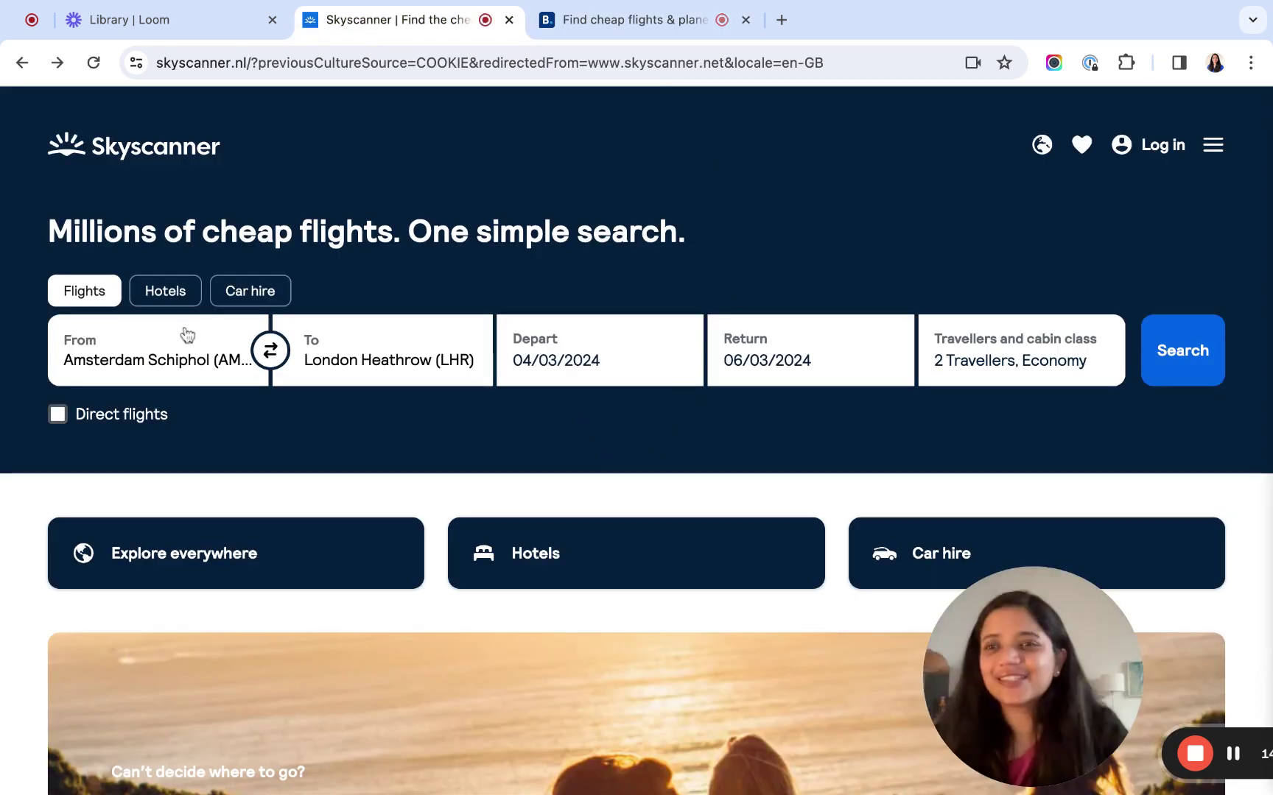
{"action": "left_click", "coordinate": [630, 375]}
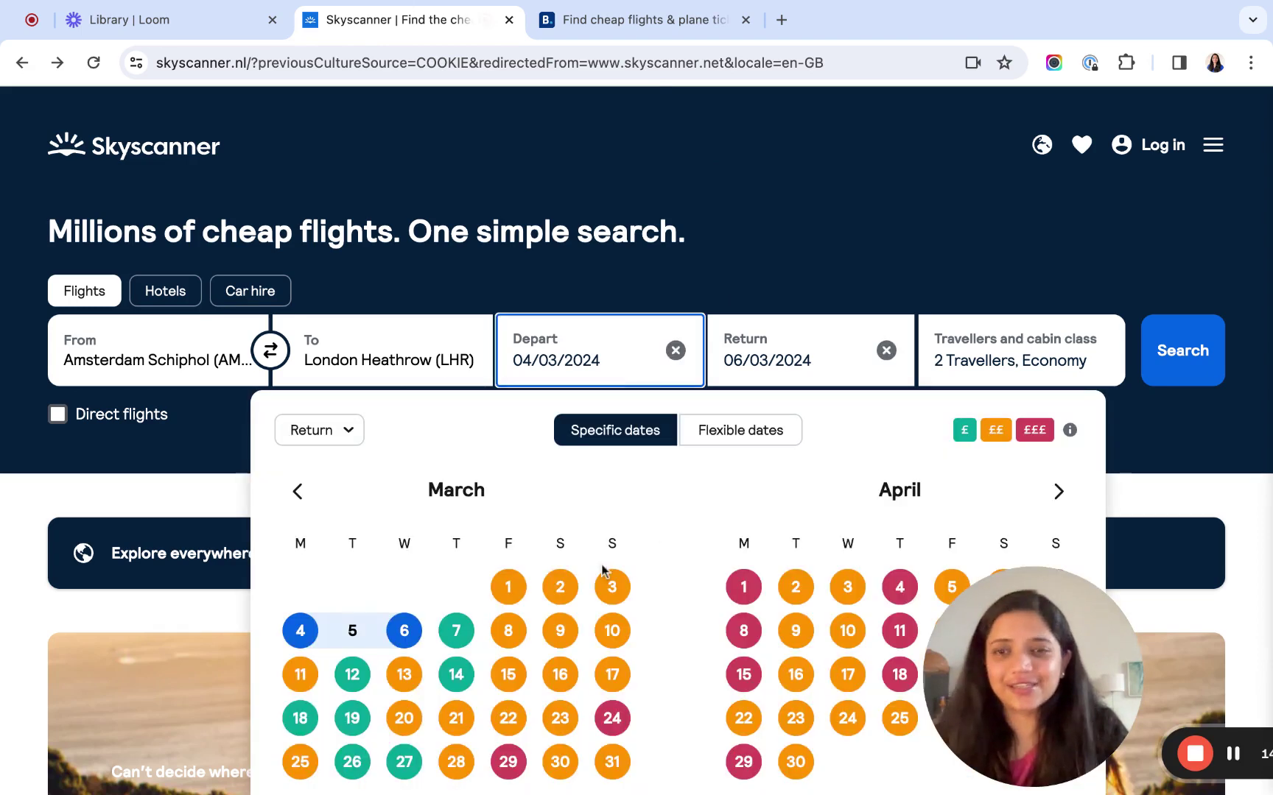
{"action": "left_click", "coordinate": [328, 435]}
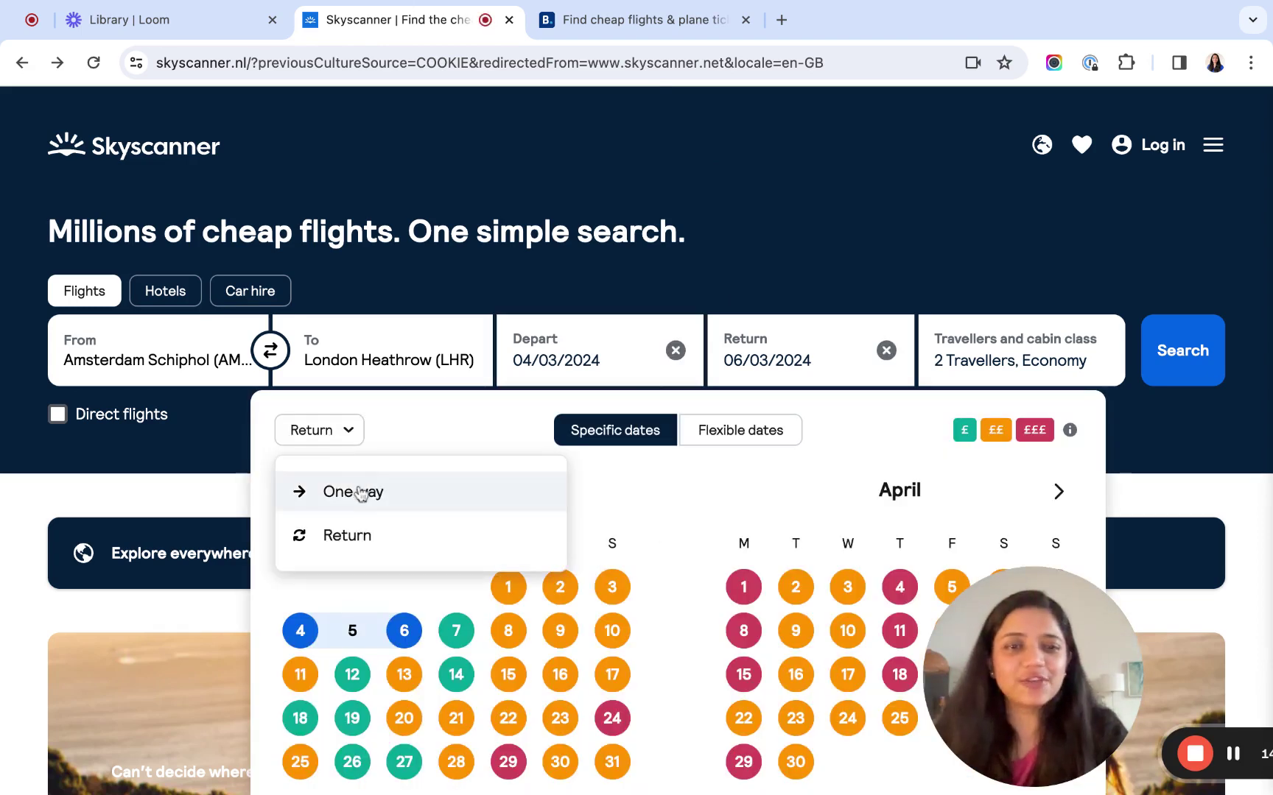
Switch to Booking.com, search the origin airports for "lisbon" and select LIS Humberto Delgado Airport.
{"action": "left_click", "coordinate": [566, 22]}
{"action": "left_click", "coordinate": [247, 454]}
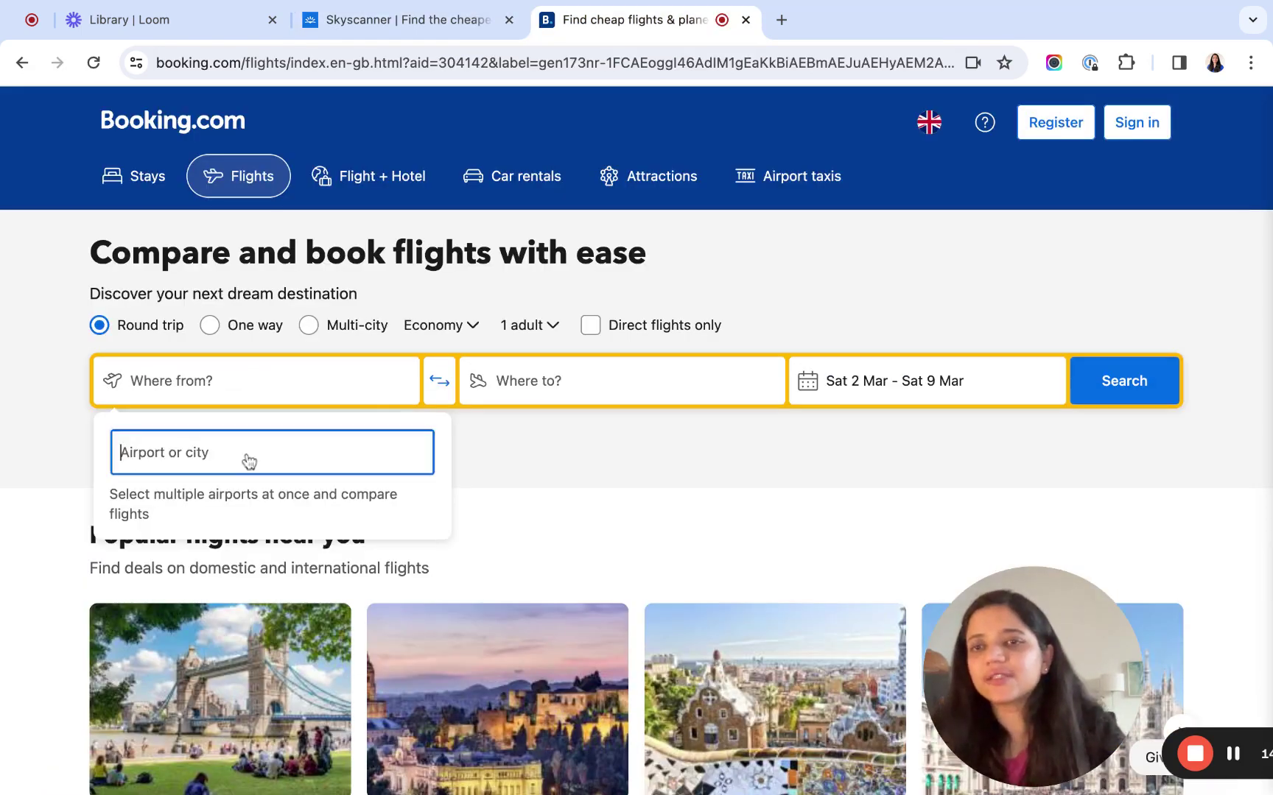
{"action": "left_click", "coordinate": [81, 444]}
{"action": "left_click", "coordinate": [240, 387]}
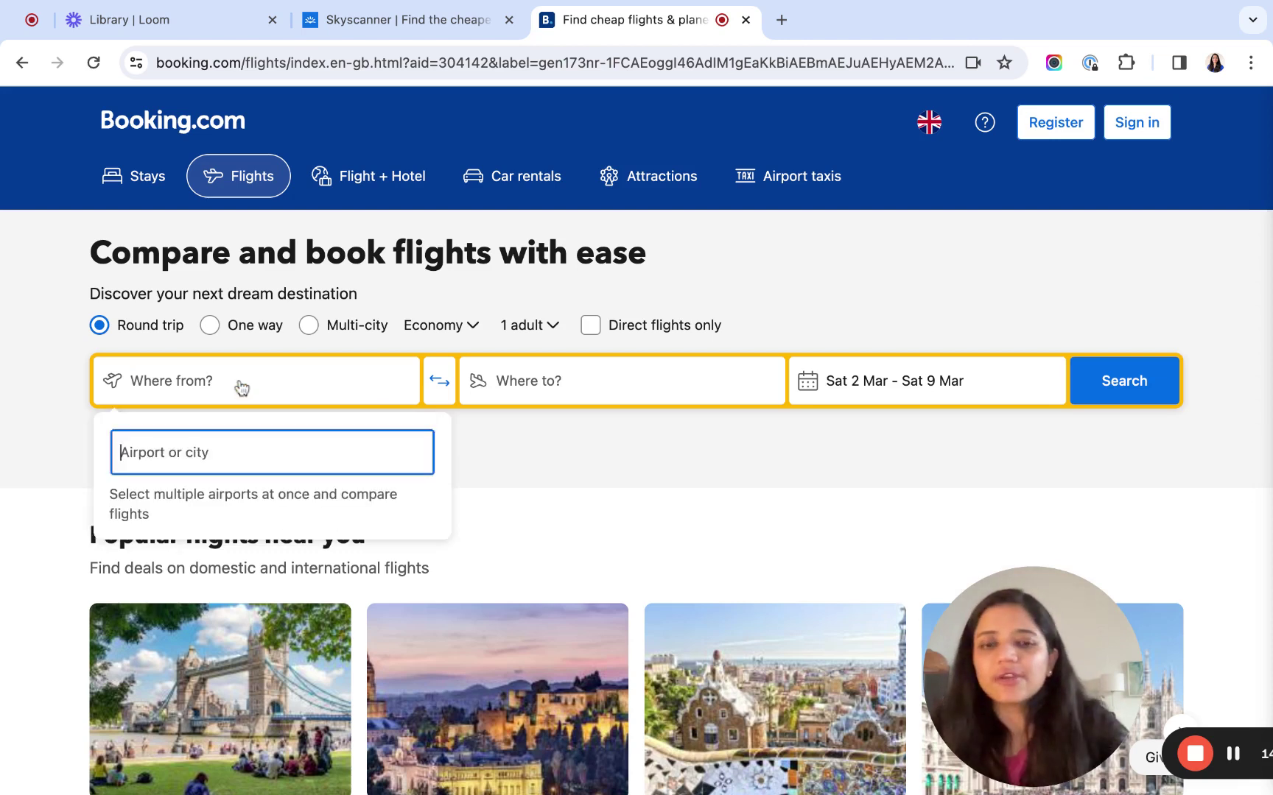
{"action": "type", "text": "lisbon"}
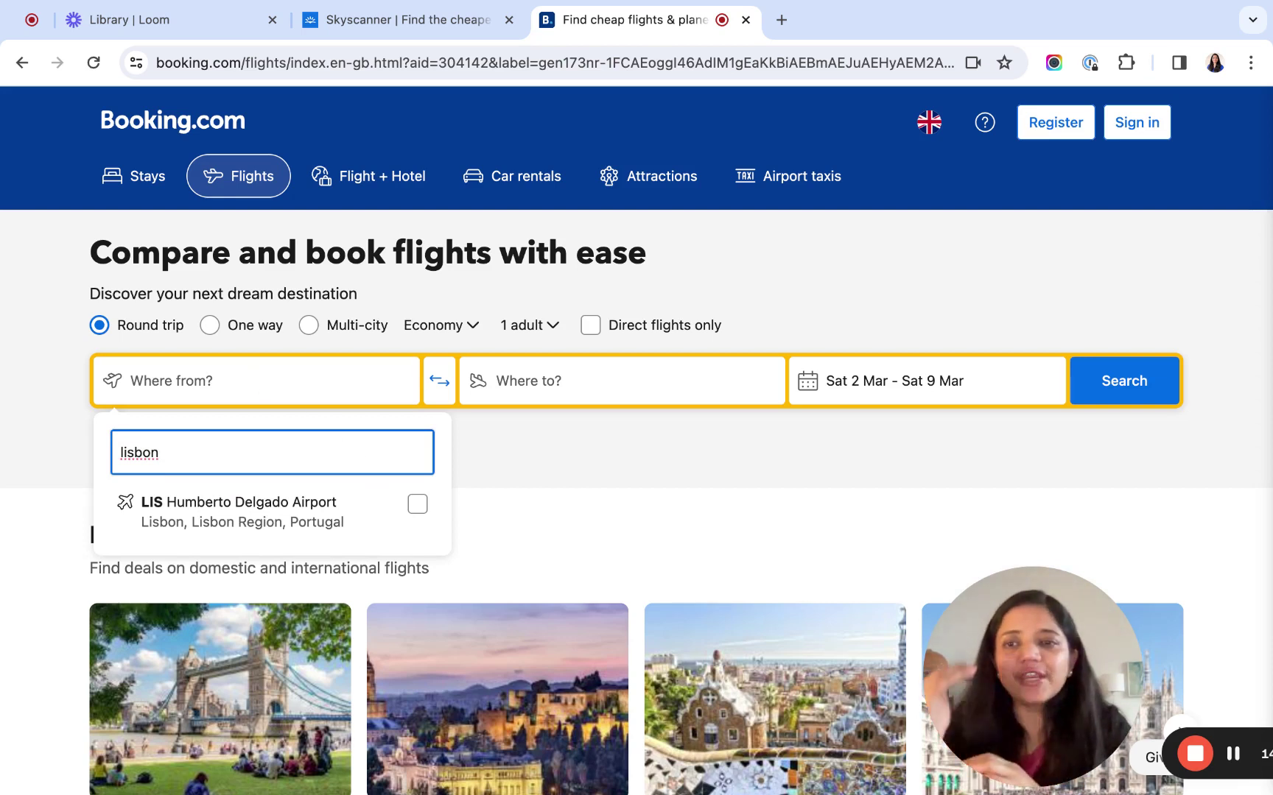
{"action": "left_click", "coordinate": [417, 505]}
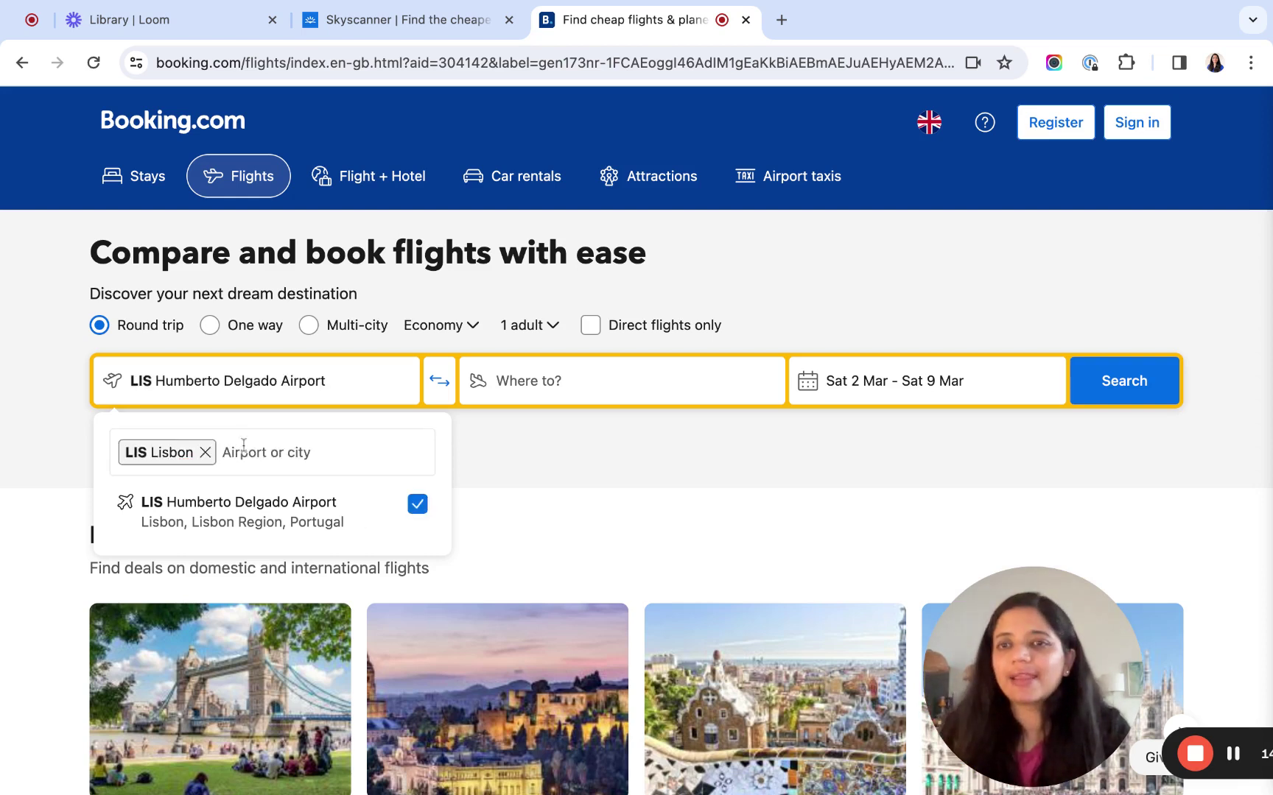
{"action": "left_click", "coordinate": [495, 456]}
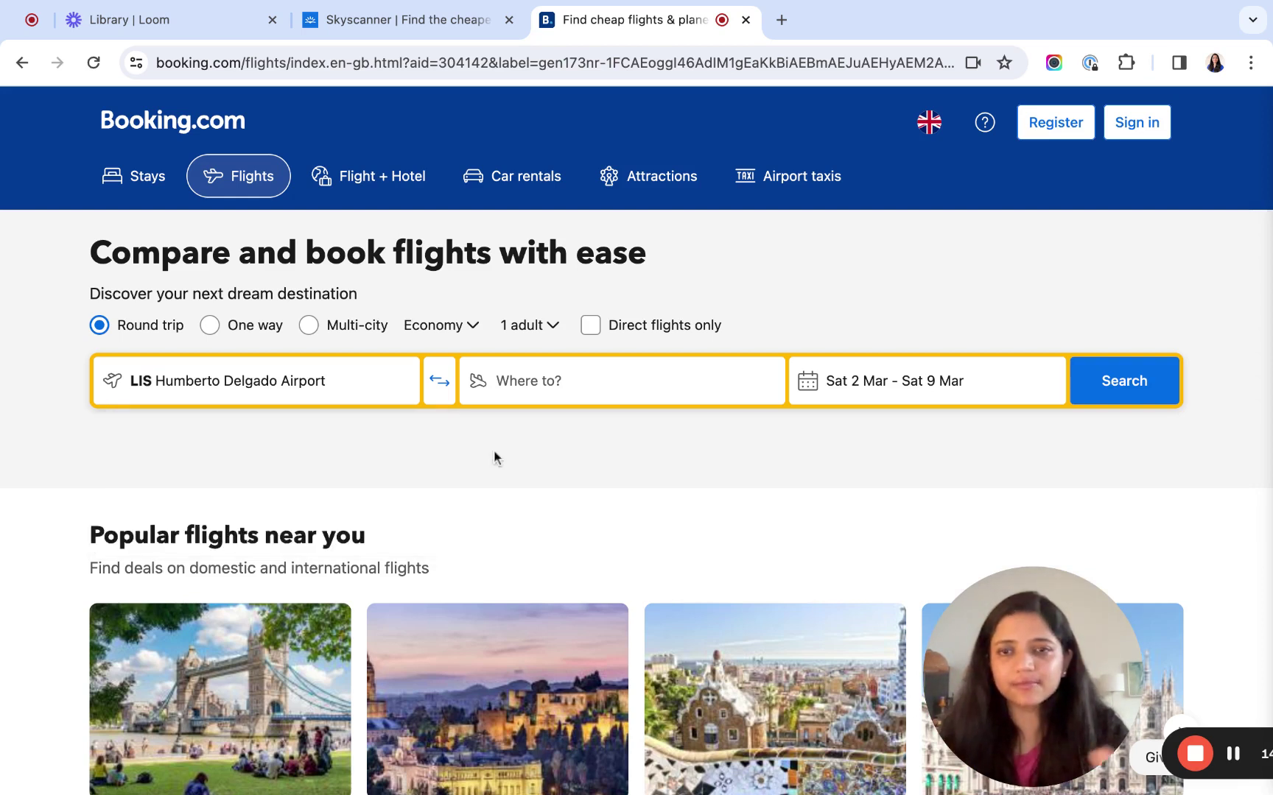
Switch to Skyscanner, search the origin for "lisbon" and review the suggested airports.
{"action": "left_click", "coordinate": [431, 35]}
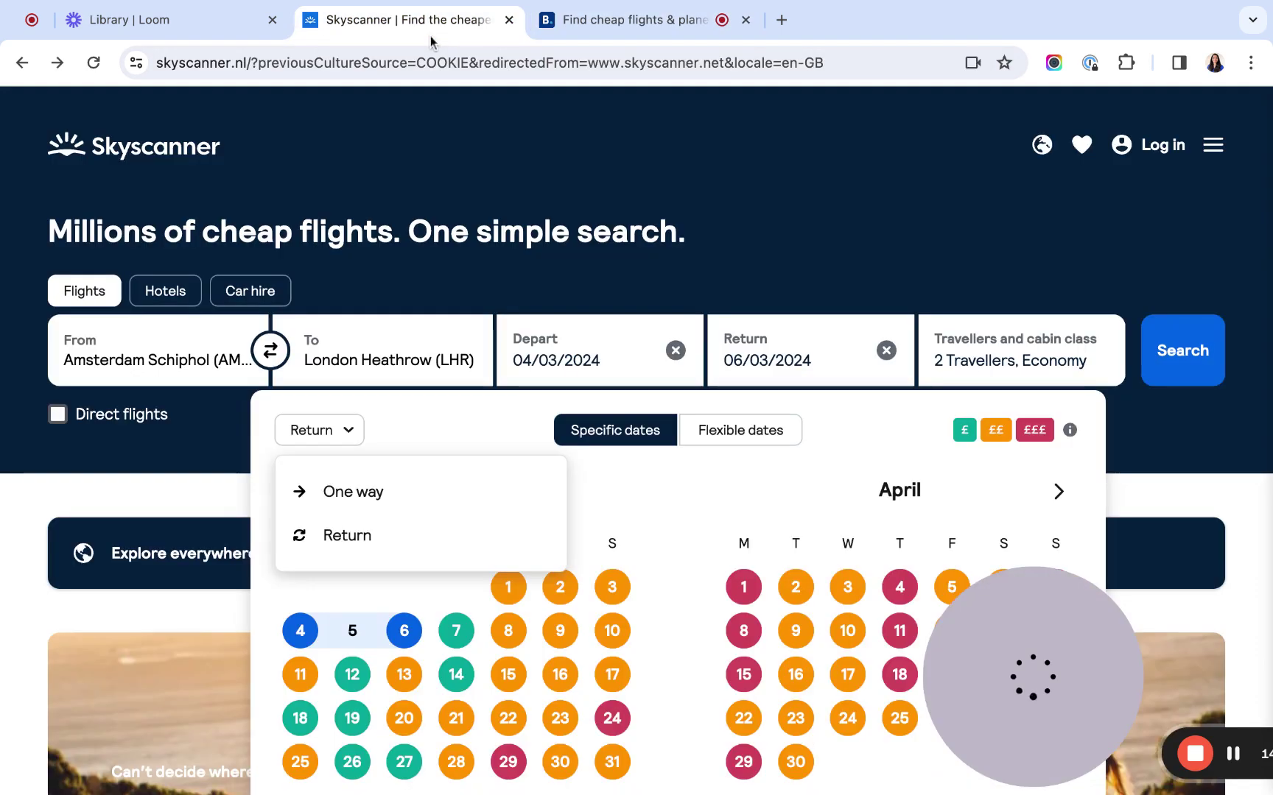
{"action": "left_click", "coordinate": [631, 274]}
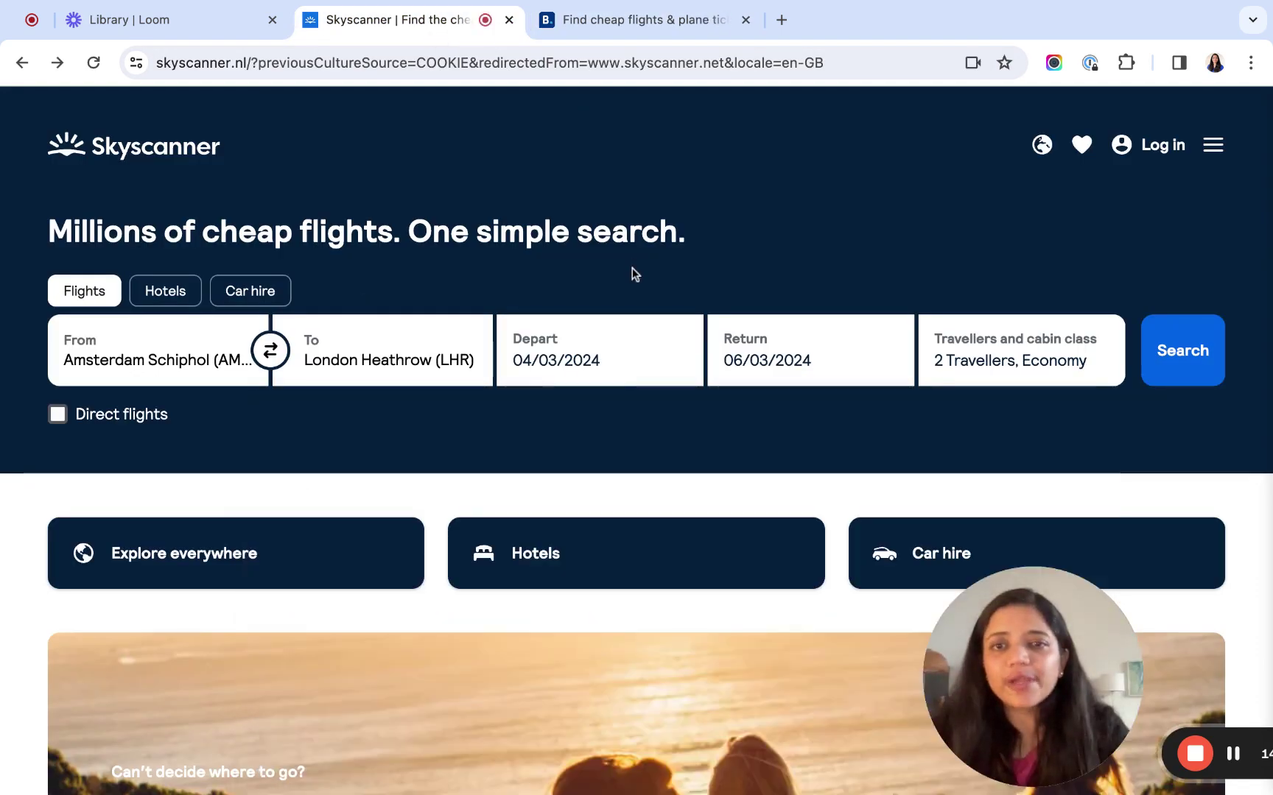
{"action": "left_click", "coordinate": [147, 352]}
{"action": "type", "text": "lisbon"}
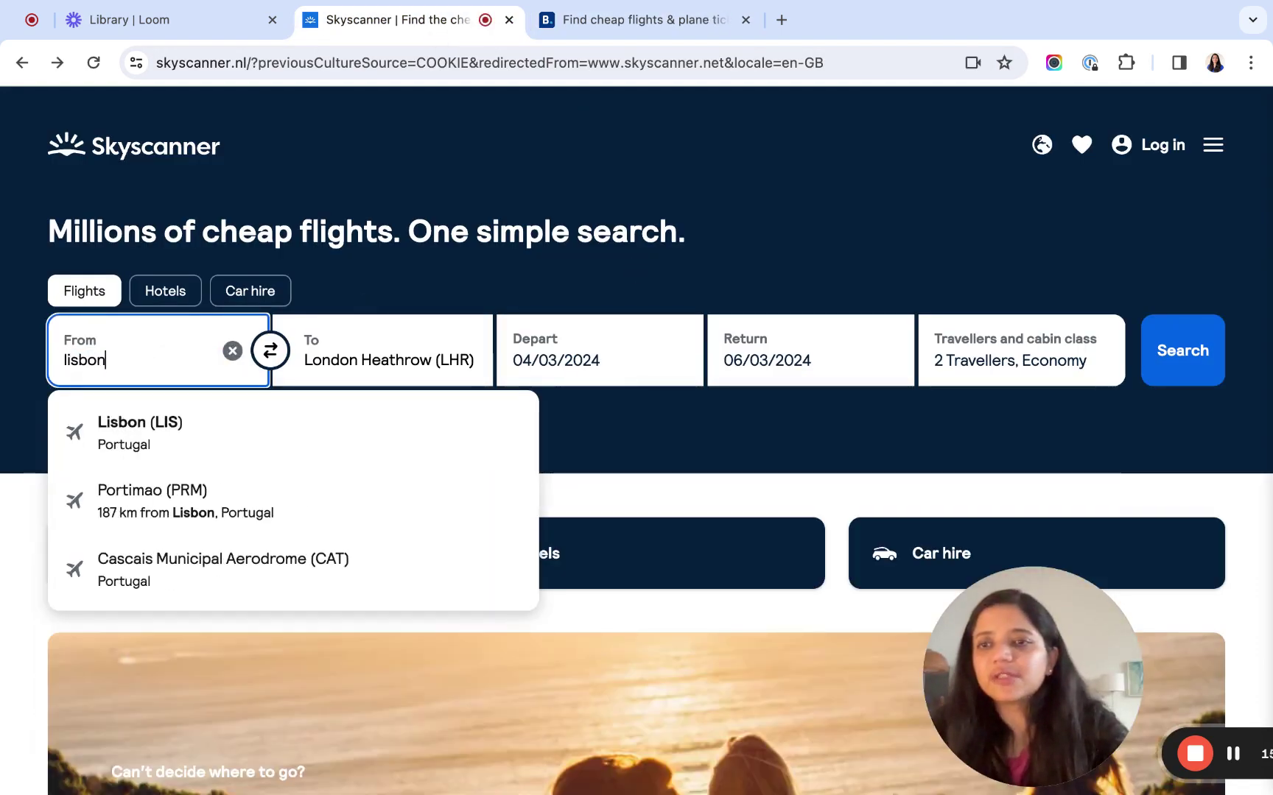
{"action": "scroll", "coordinate": [147, 351], "scroll_direction": "down", "scroll_amount": 1}
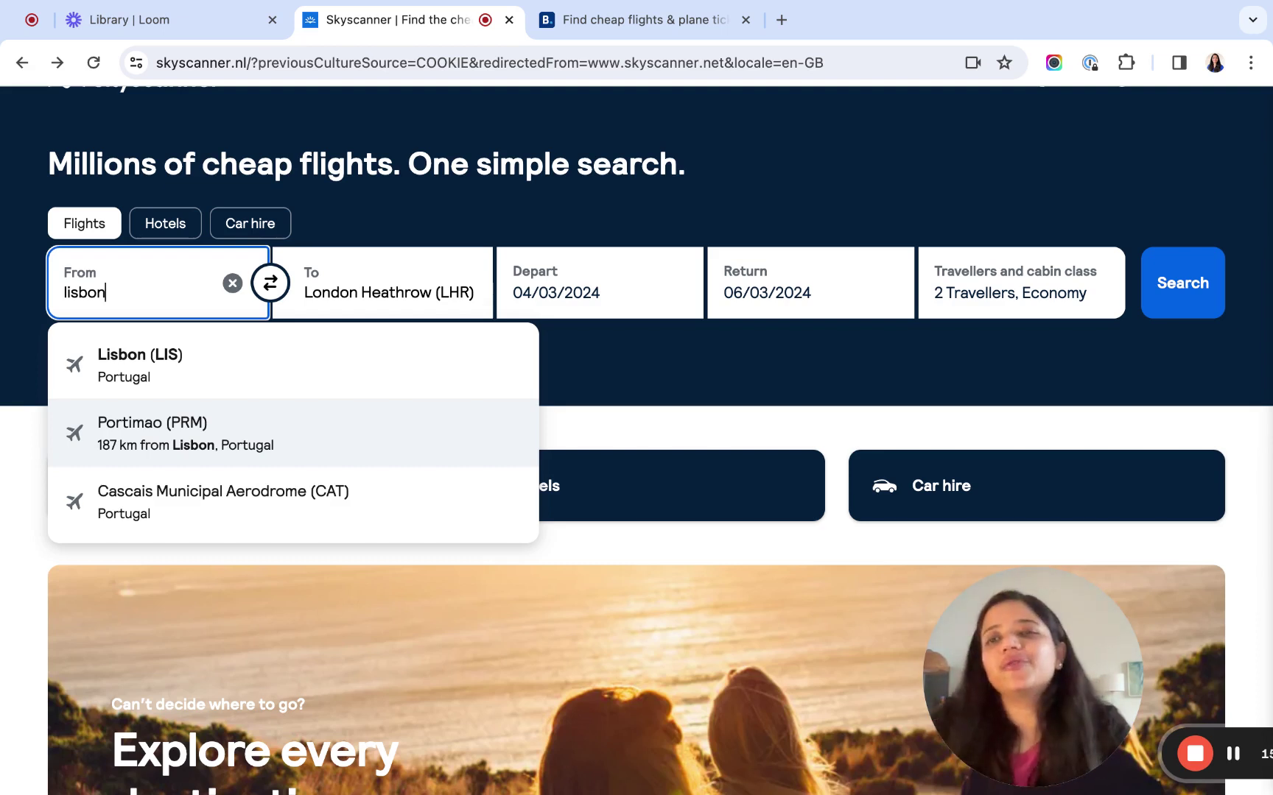
{"action": "left_click", "coordinate": [11, 317]}
{"action": "left_click", "coordinate": [214, 286]}
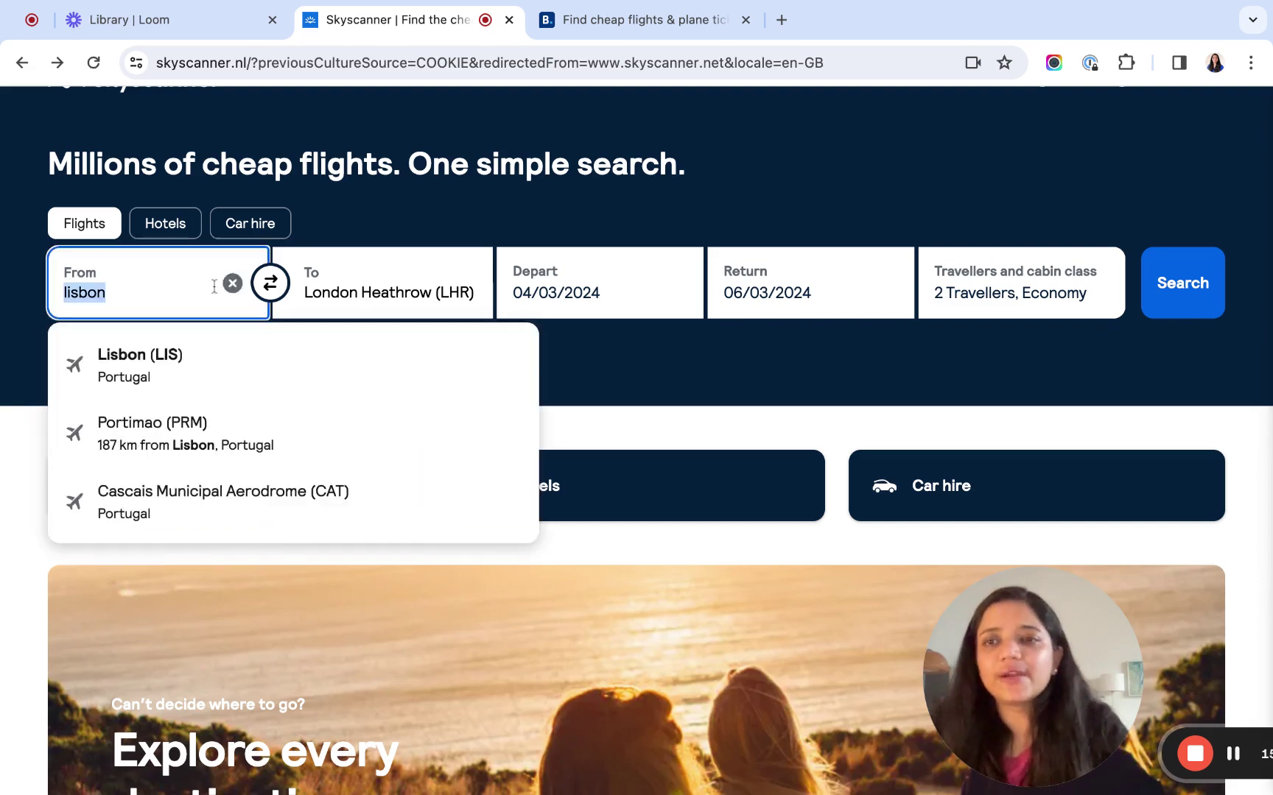
Switch to Booking.com and search the destination airports by the name "barce" and the code "BCN", clearing each search.
{"action": "left_click", "coordinate": [604, 32]}
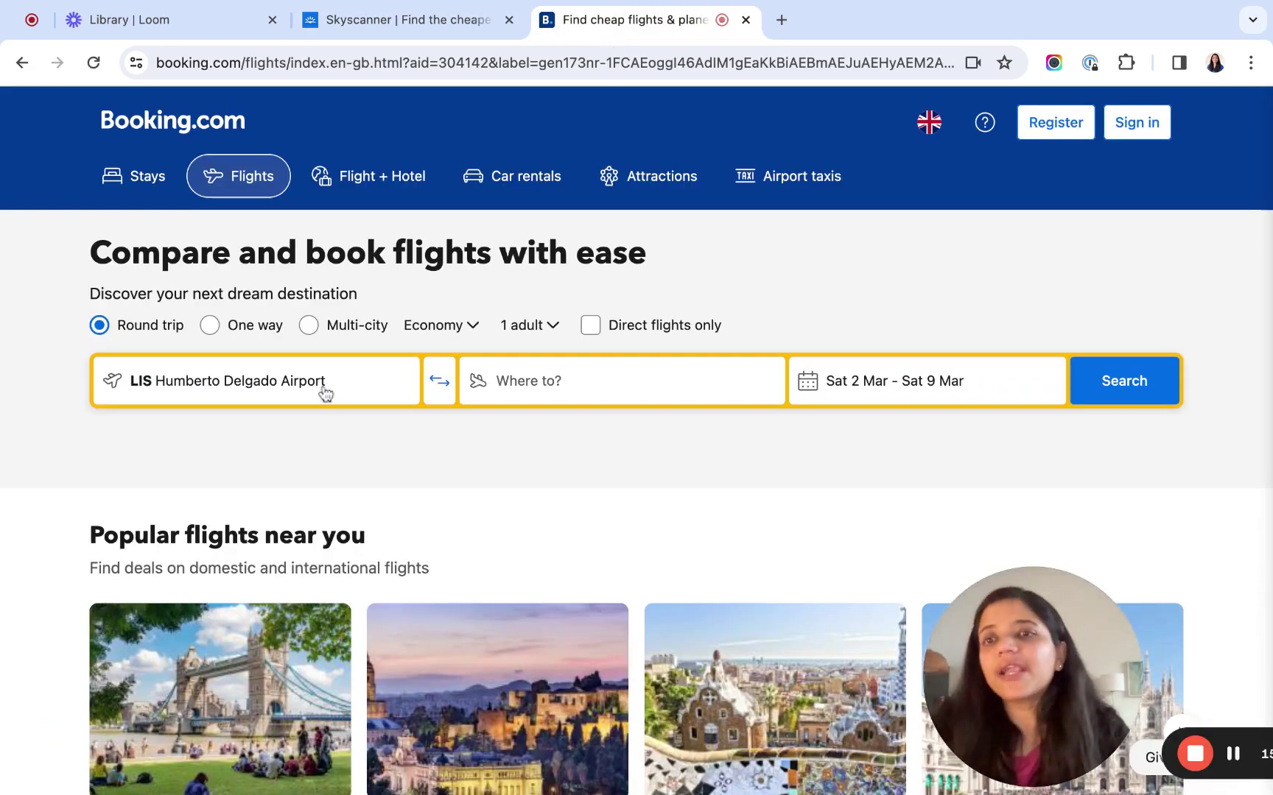
{"action": "left_click", "coordinate": [607, 388]}
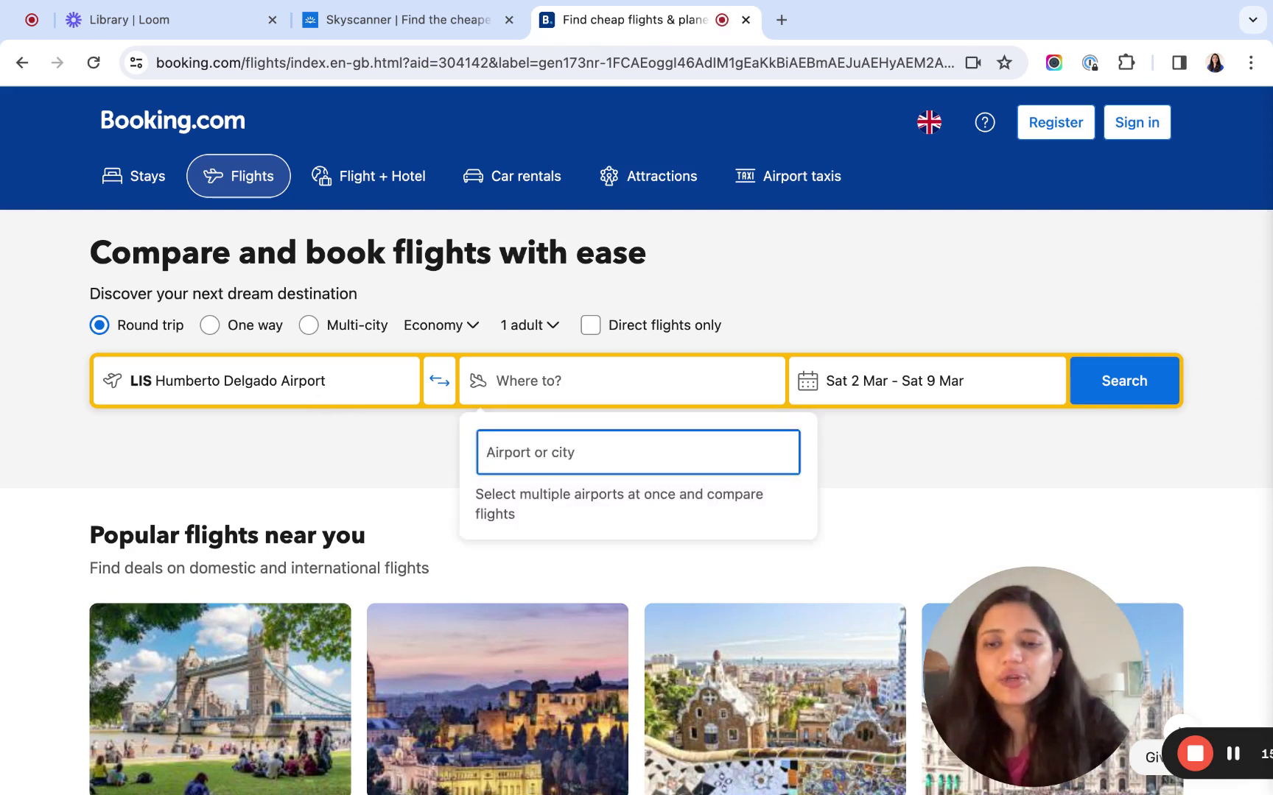
{"action": "type", "text": "barce"}
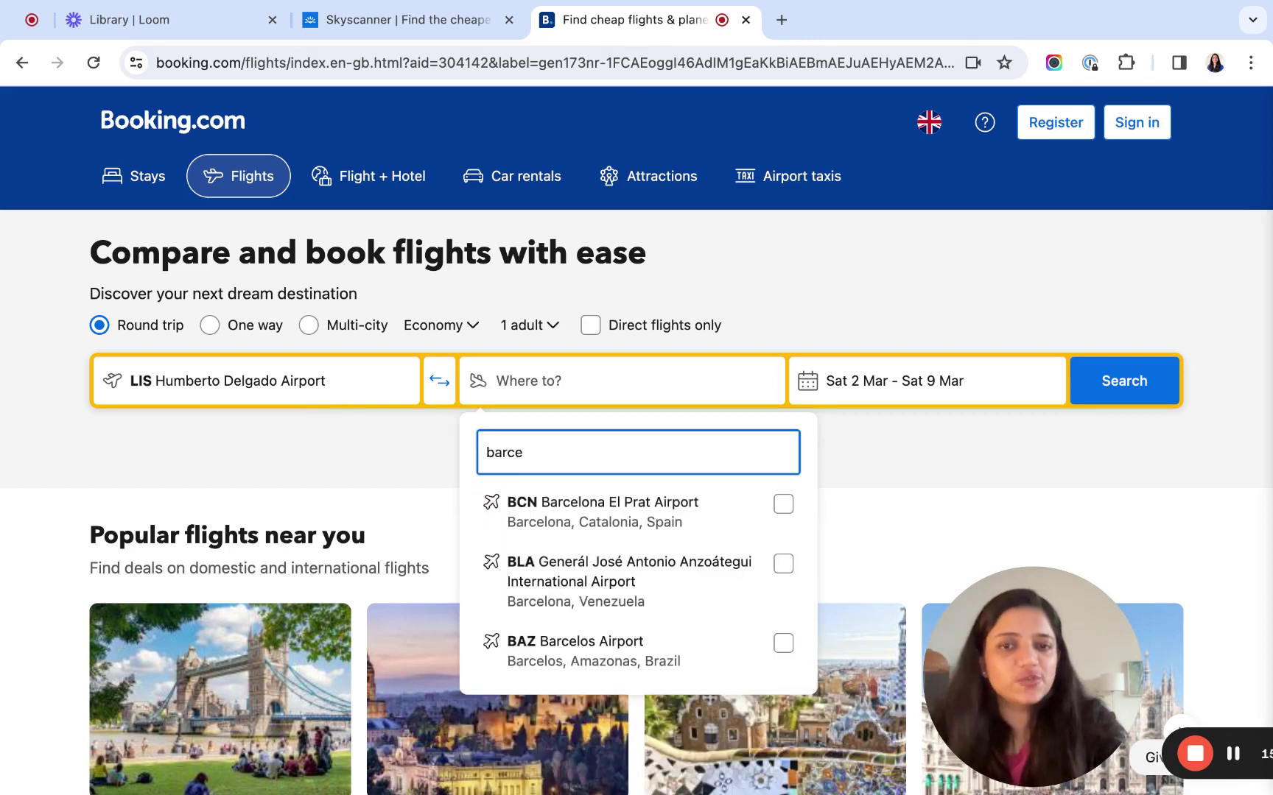
{"action": "key", "text": "super+a"}
{"action": "key", "text": "BackSpace"}
{"action": "type", "text": "BCN"}
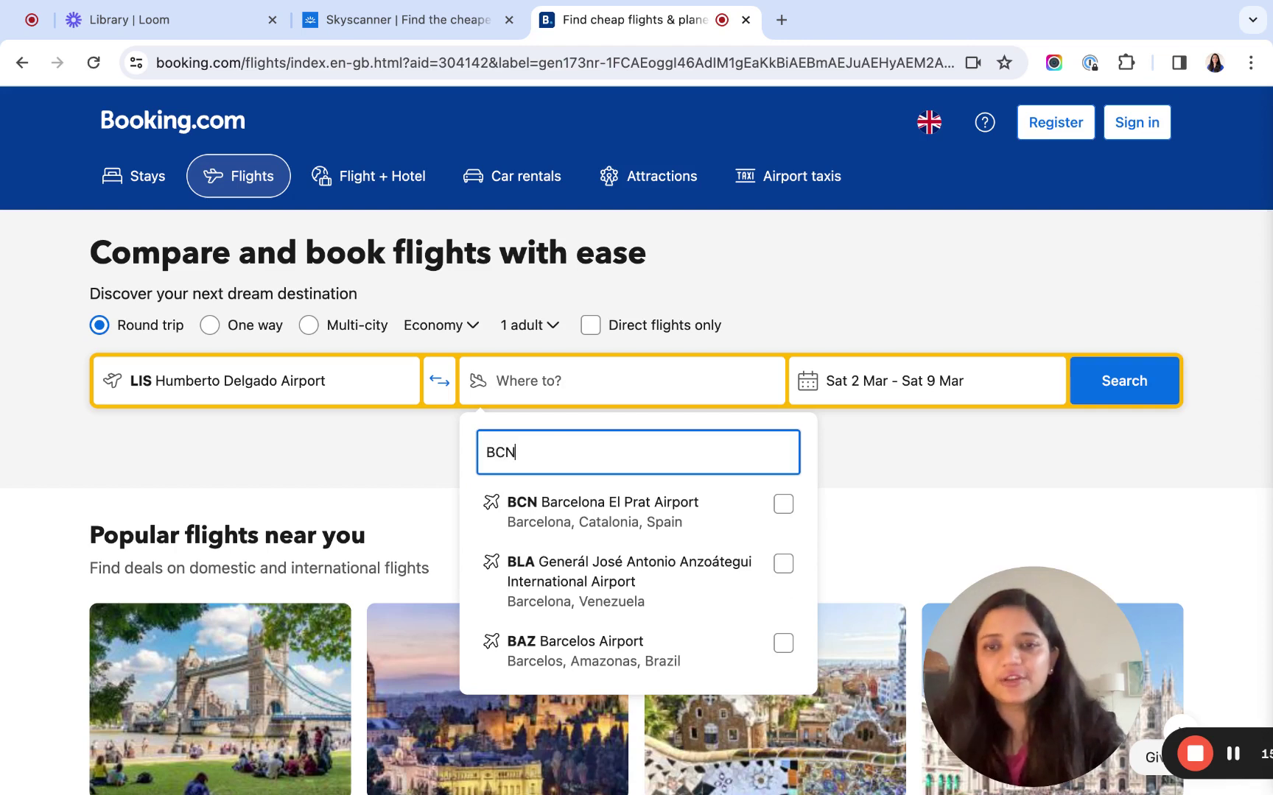
{"action": "key", "text": "super+a"}
{"action": "key", "text": "BackSpace"}
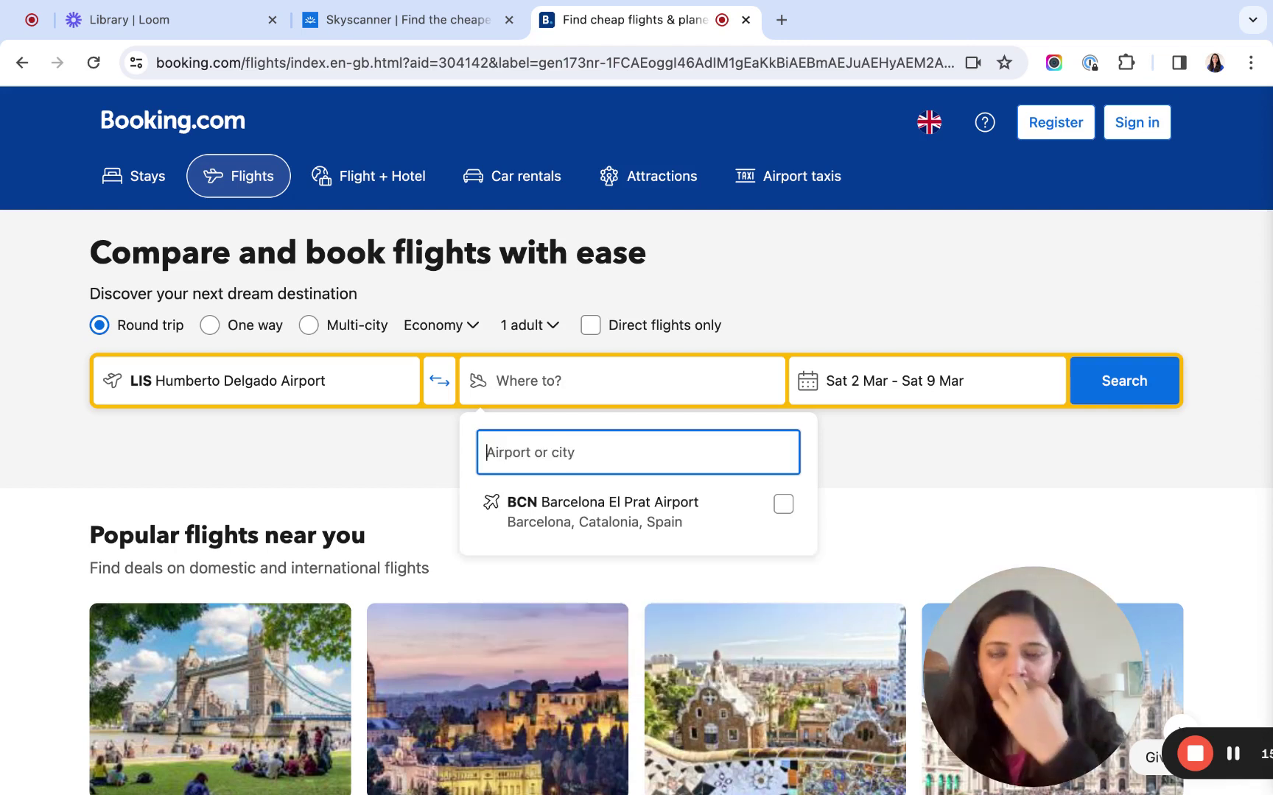
Search the destinations for "barcel" and select both BCN Barcelona El Prat Airport and the BLA airport in Venezuela.
{"action": "type", "text": "barce"}
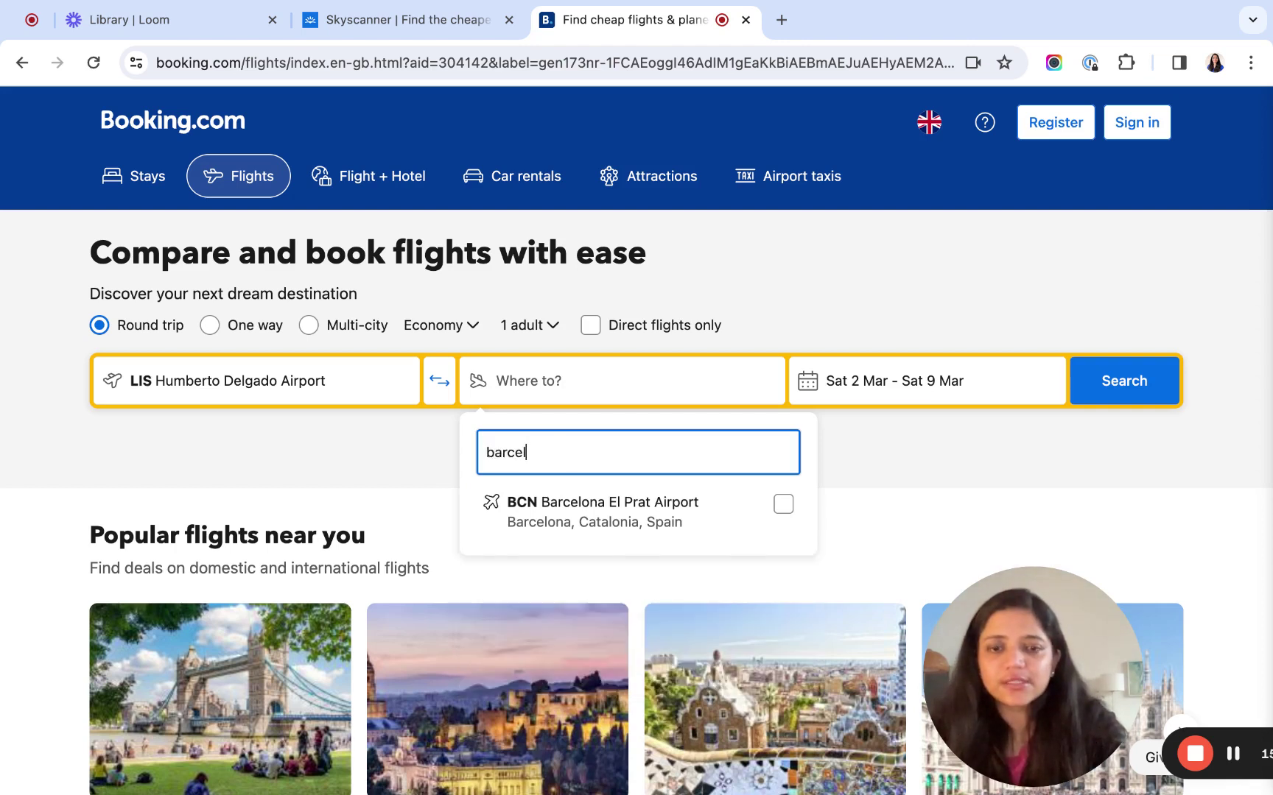
{"action": "type", "text": "l"}
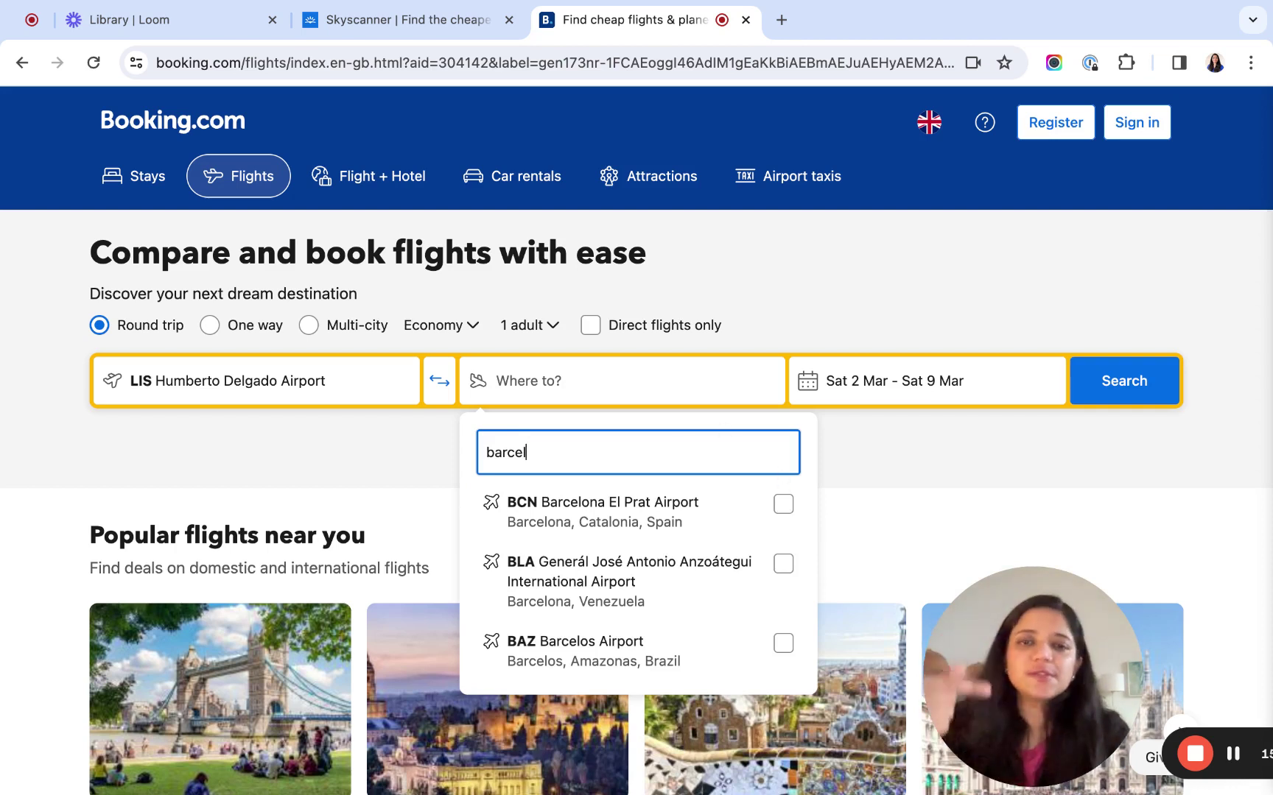
{"action": "left_click", "coordinate": [783, 503]}
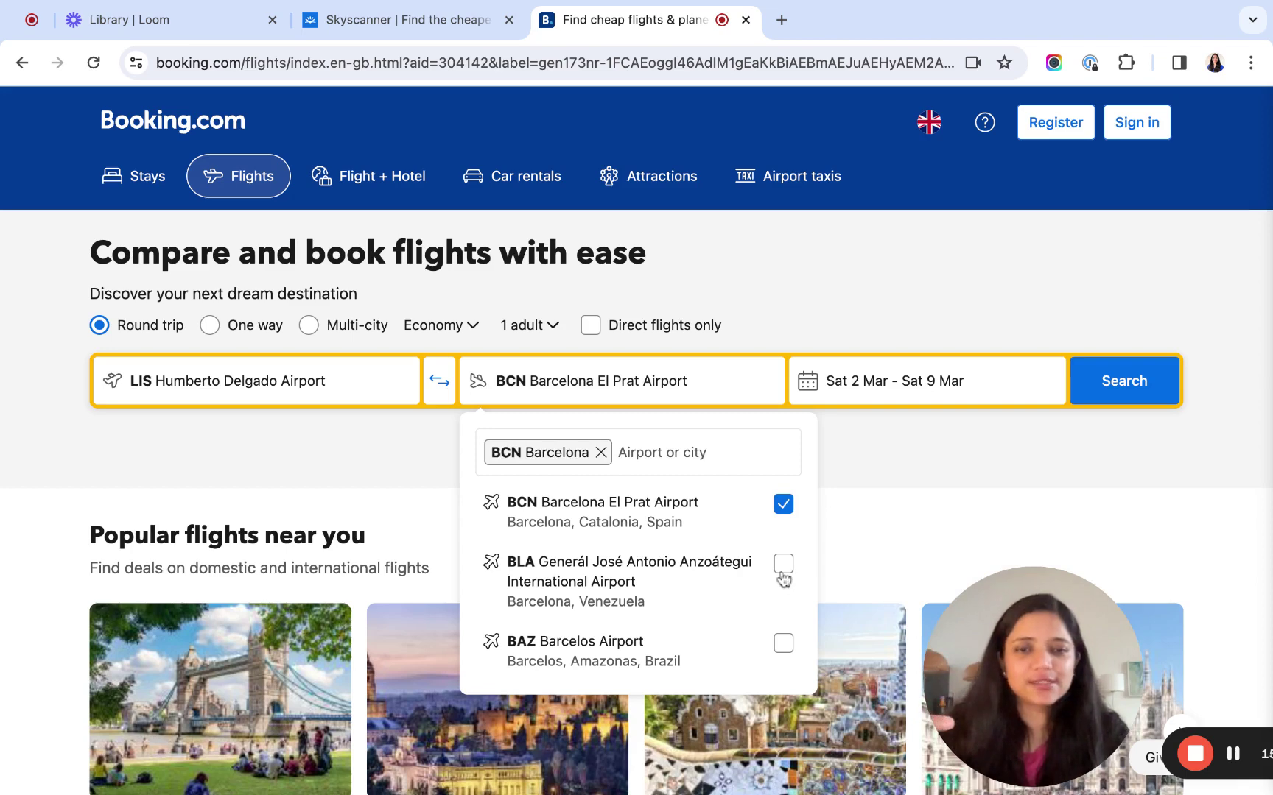
{"action": "left_click", "coordinate": [783, 567]}
{"action": "left_click", "coordinate": [871, 478]}
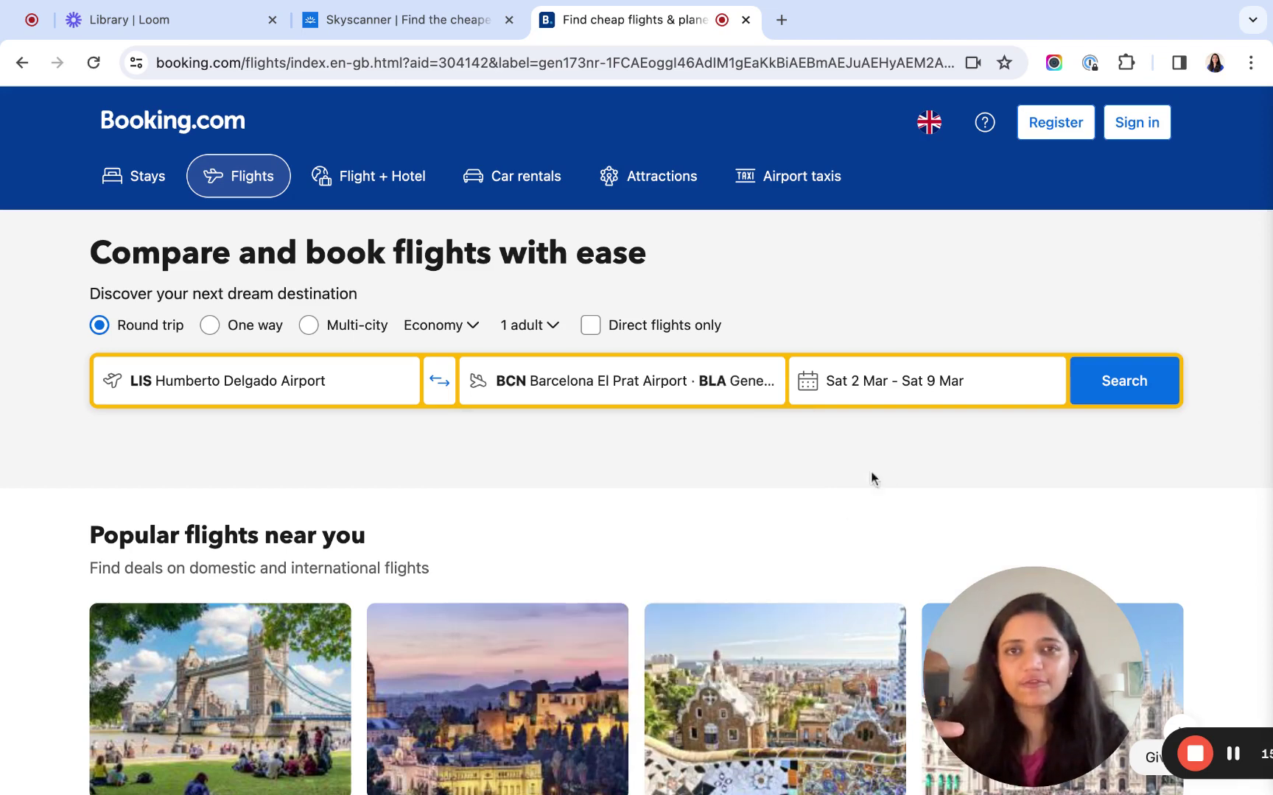
Switch to Skyscanner and review how its destination field suggests the London airports.
{"action": "left_click", "coordinate": [398, 19]}
{"action": "left_click", "coordinate": [368, 315]}
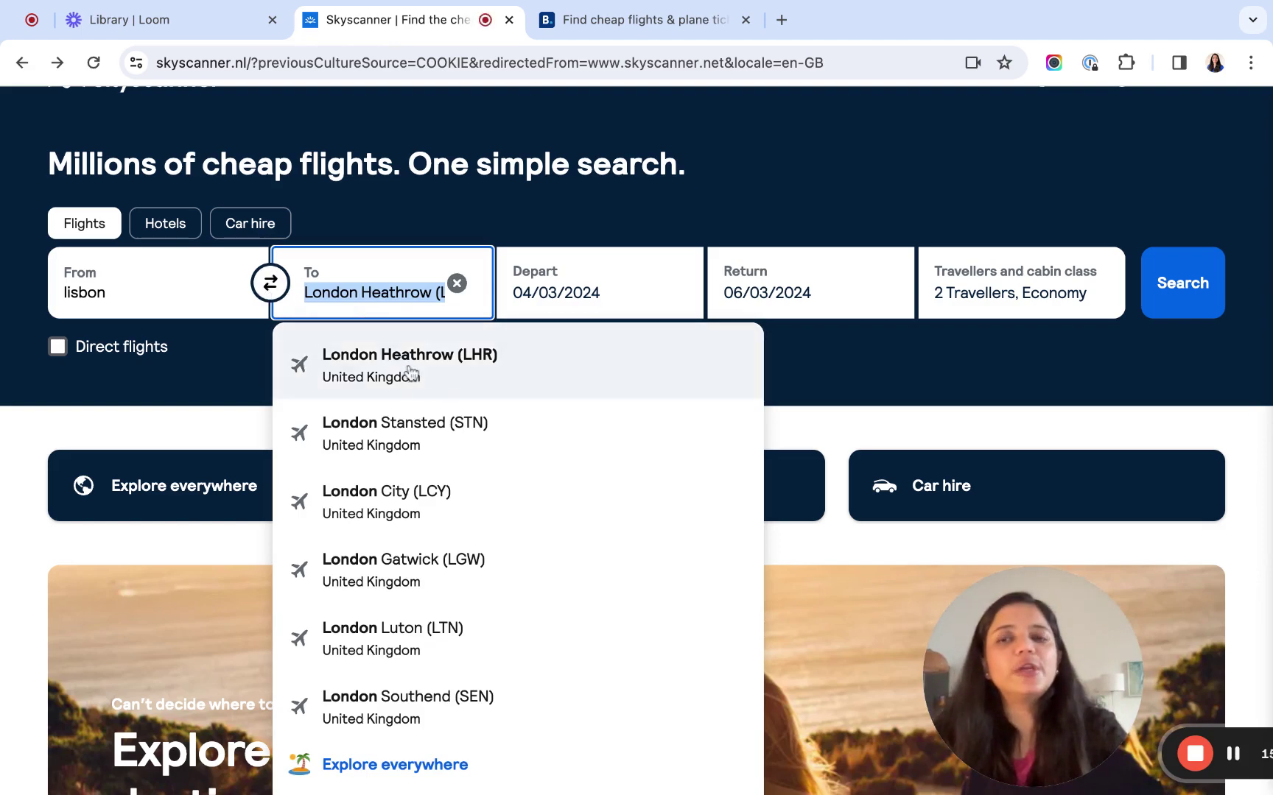
{"action": "left_click", "coordinate": [181, 388]}
Switch to Booking.com, search the origin for "am" and select AMS Schiphol Airport.
{"action": "key", "text": "ctrl+Tab"}
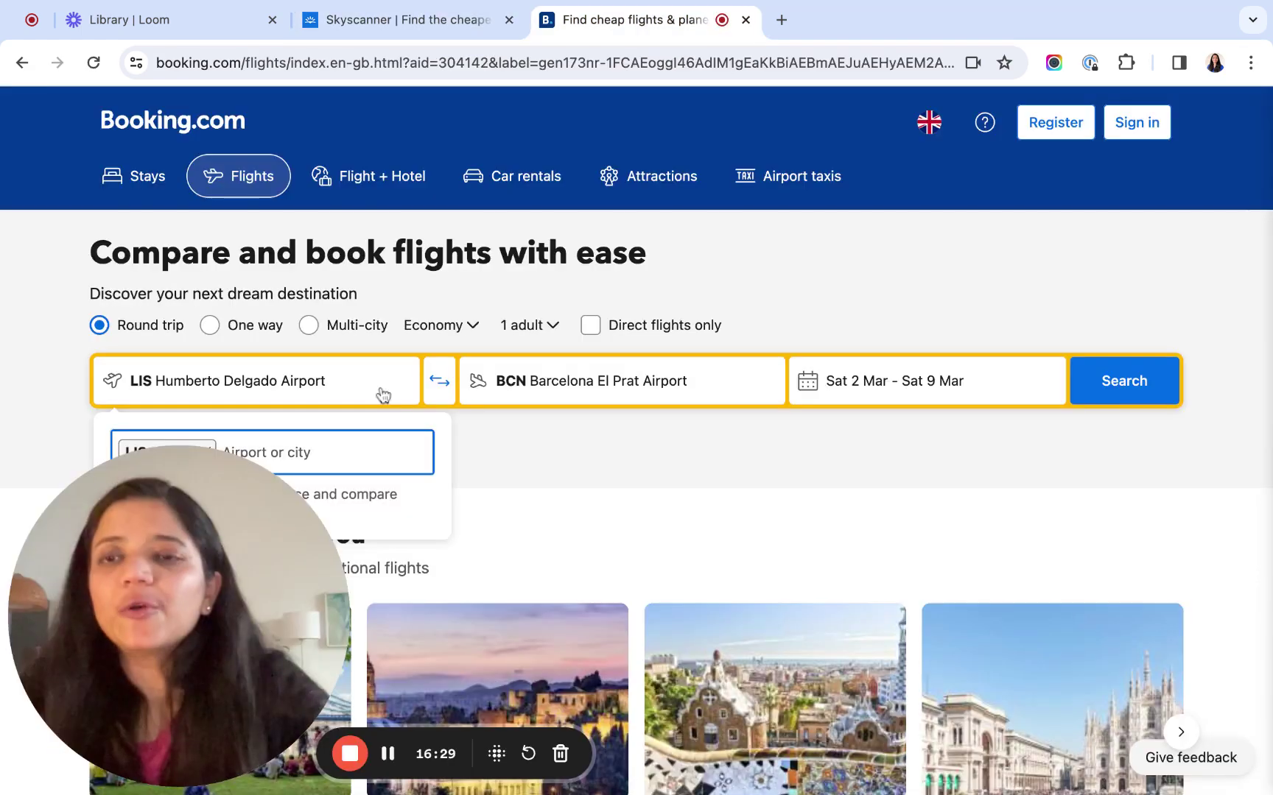
{"action": "scroll", "coordinate": [416, 436], "scroll_direction": "down", "scroll_amount": 3}
{"action": "left_click", "coordinate": [207, 293]}
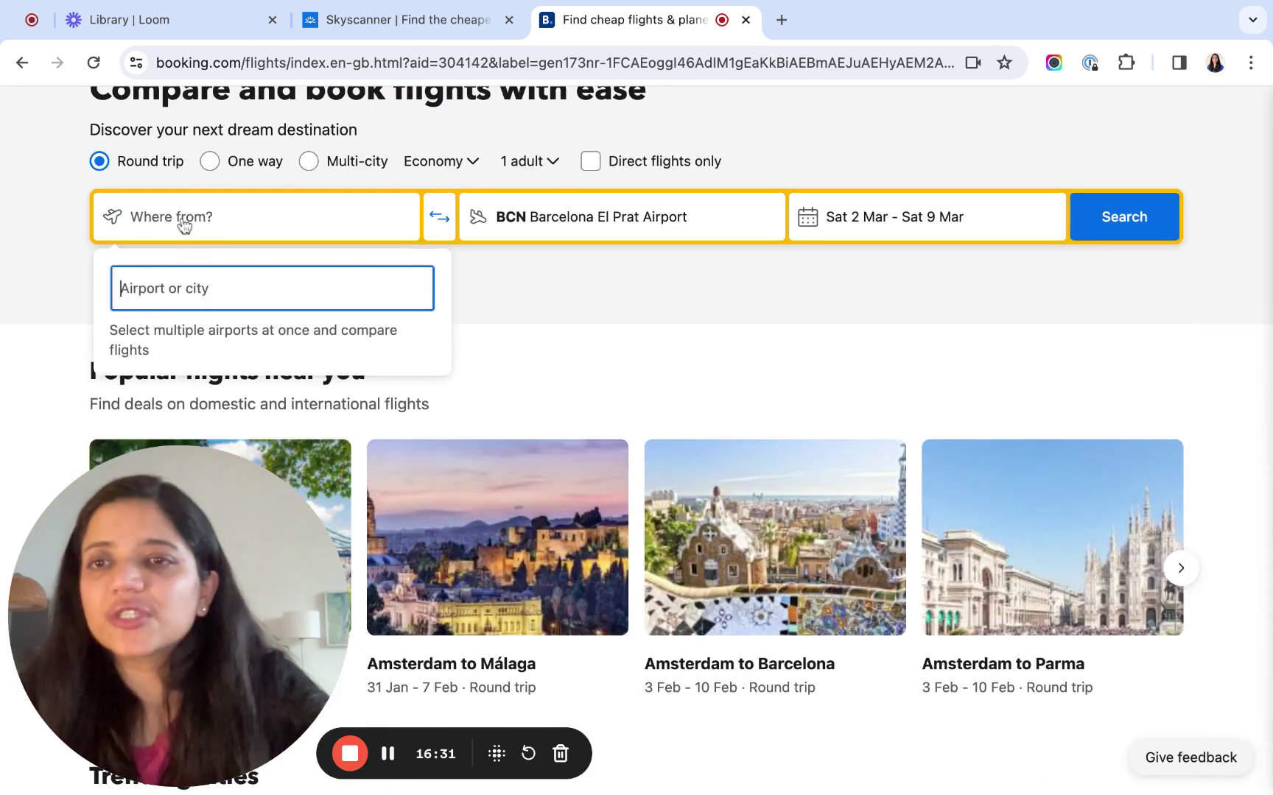
{"action": "type", "text": "am"}
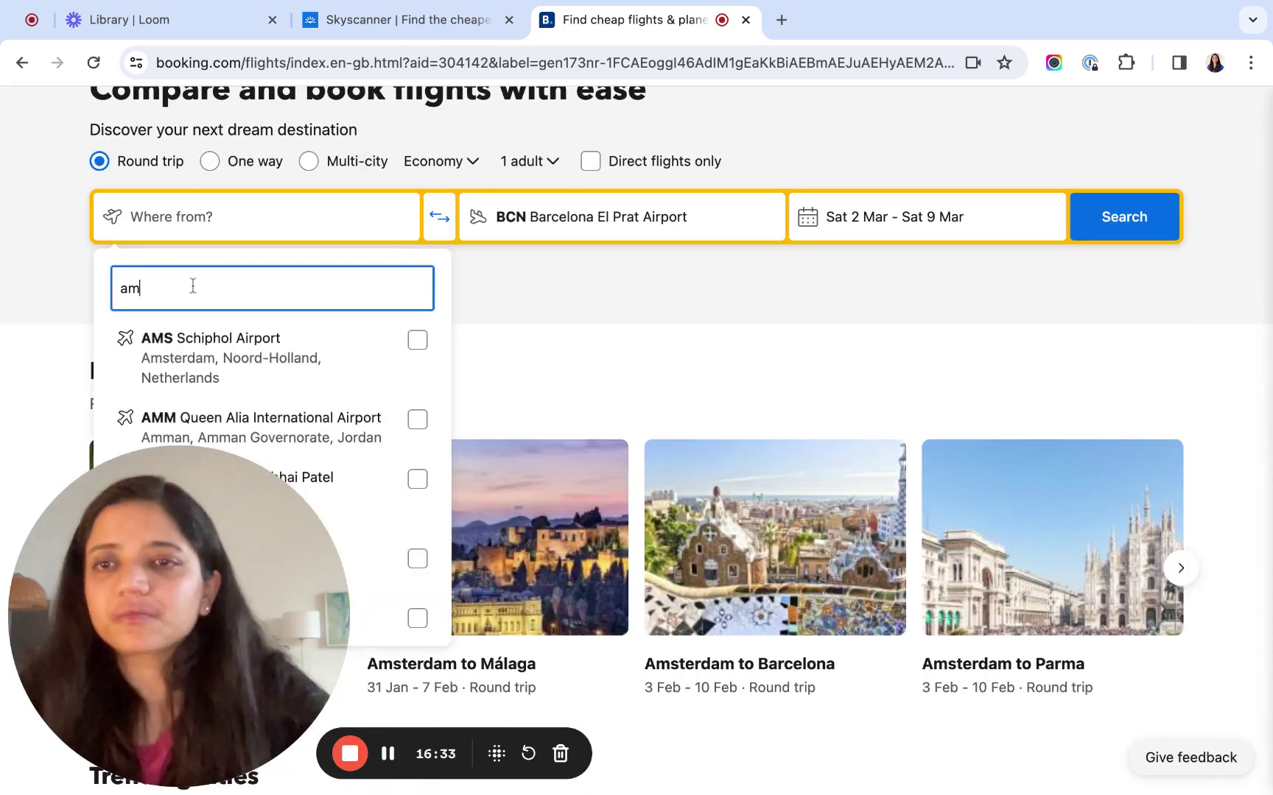
{"action": "left_click", "coordinate": [217, 367]}
Replace the Barcelona destination with LHR London Heathrow Airport by searching for "lon".
{"action": "left_click", "coordinate": [597, 221]}
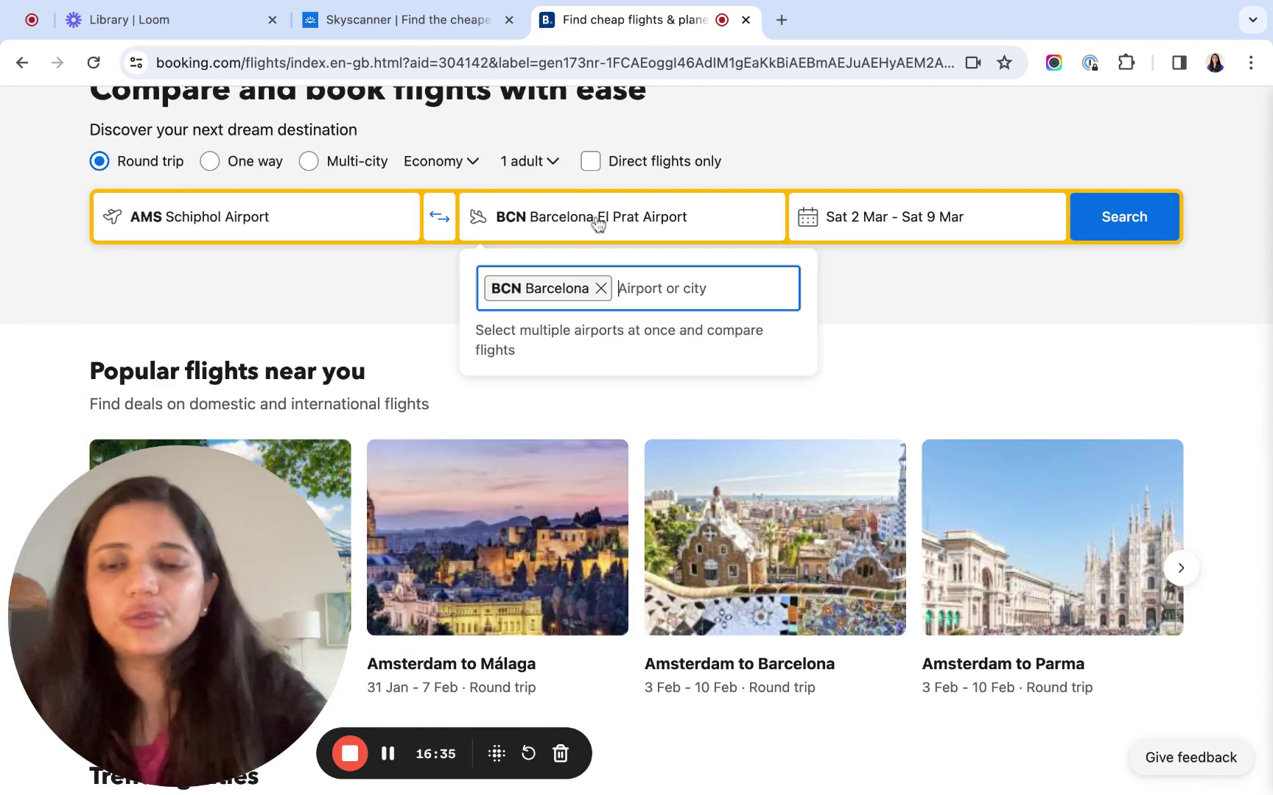
{"action": "left_click", "coordinate": [603, 290]}
{"action": "type", "text": "lon"}
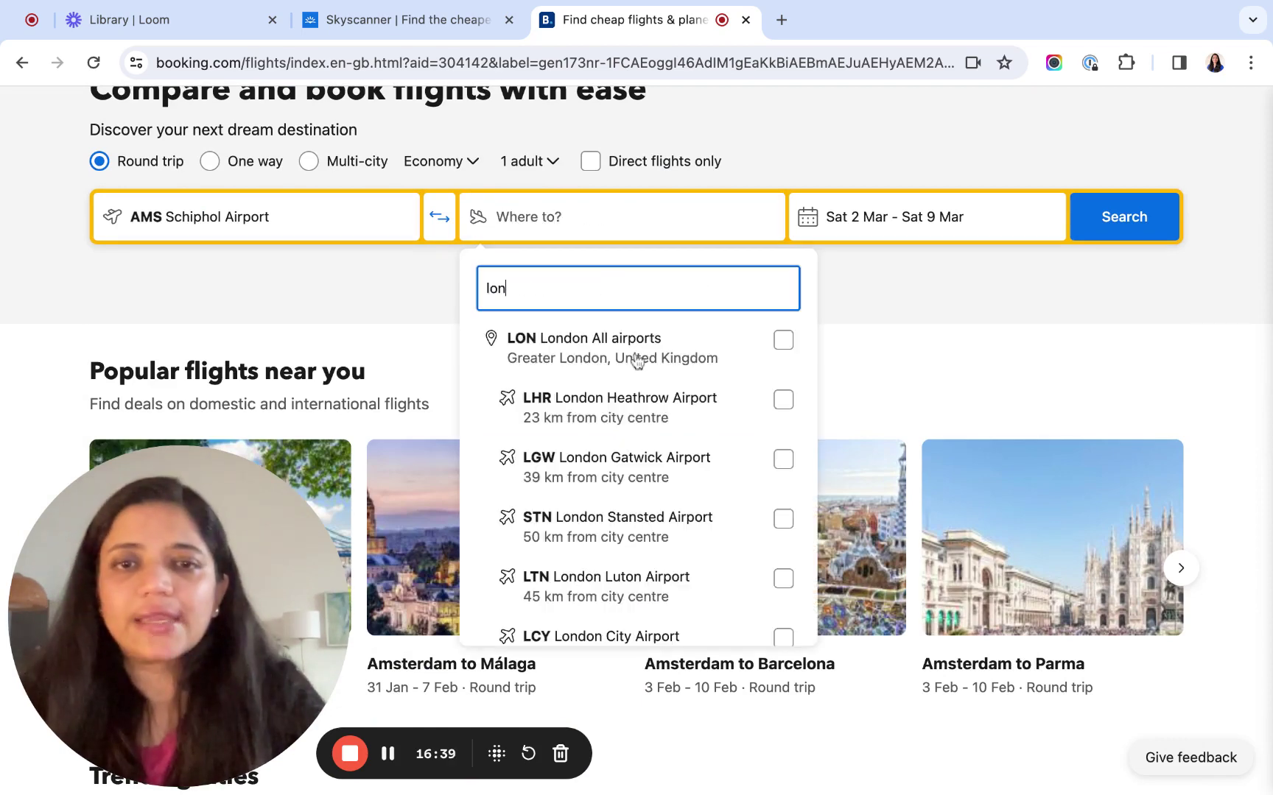
{"action": "left_click", "coordinate": [654, 417]}
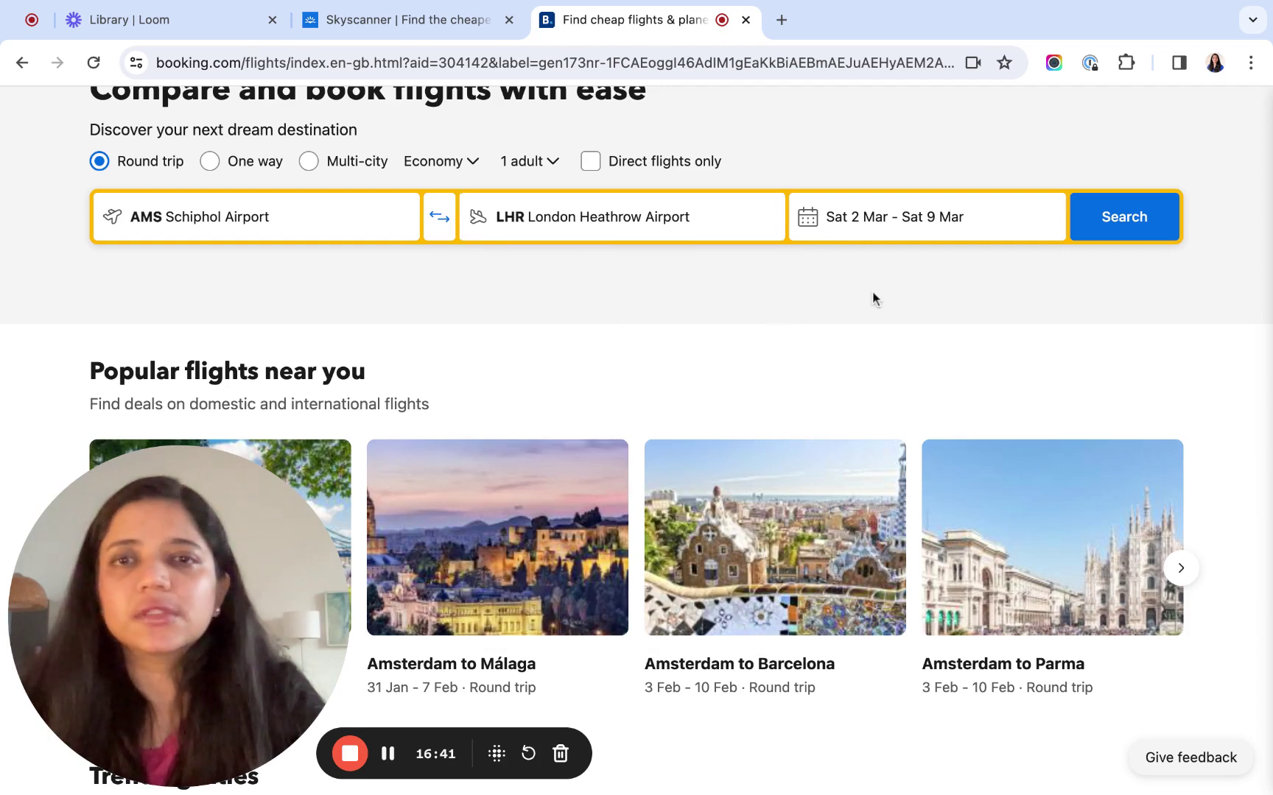
Set the Booking.com travel dates to depart Thursday 1 February and return Sunday 18 February 2024.
{"action": "scroll", "coordinate": [884, 302], "scroll_direction": "up", "scroll_amount": 3}
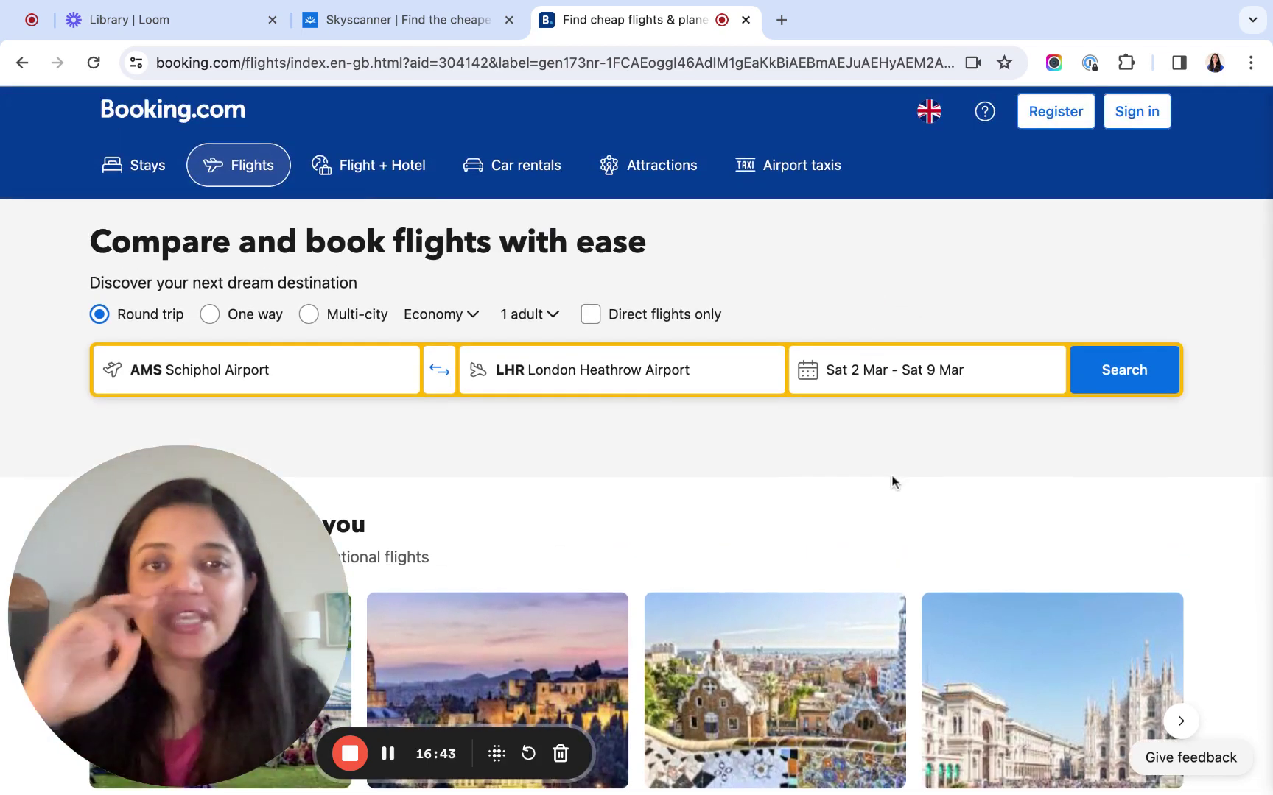
{"action": "left_click", "coordinate": [846, 375]}
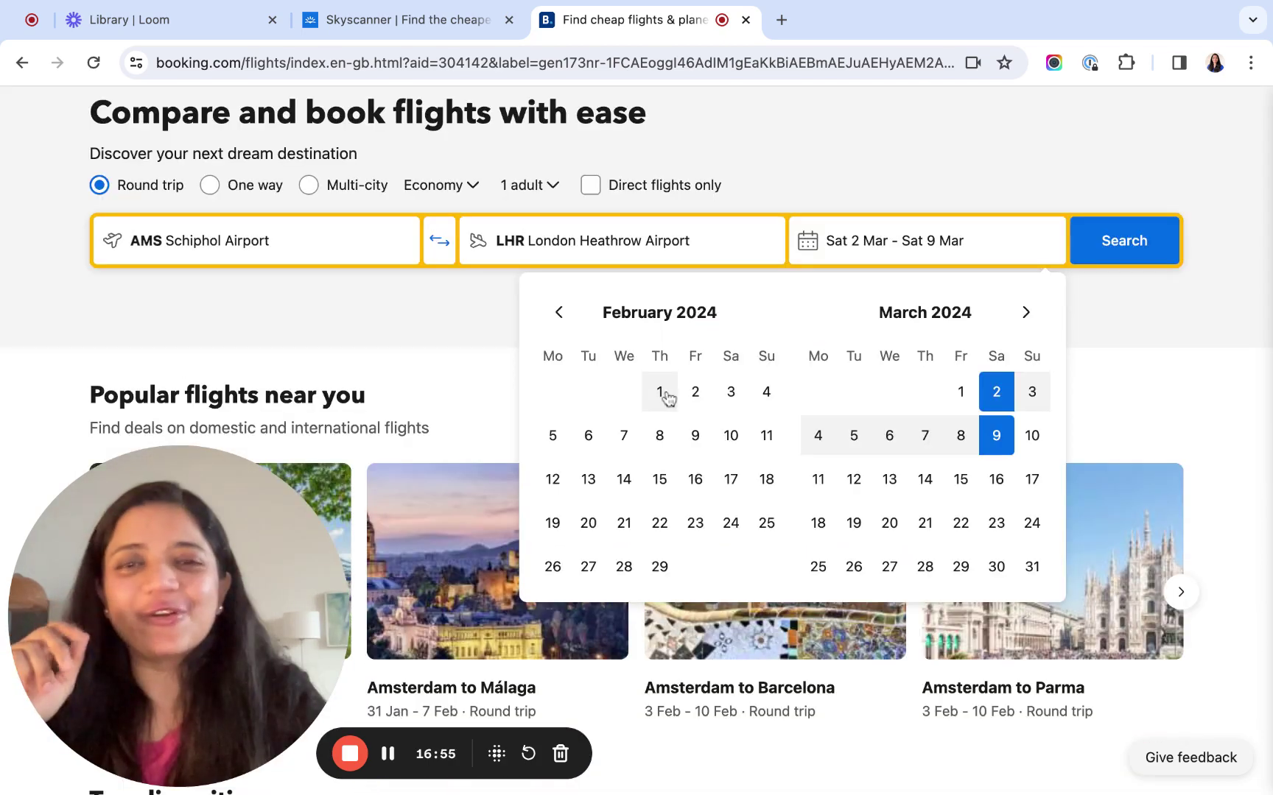
{"action": "left_click", "coordinate": [660, 392]}
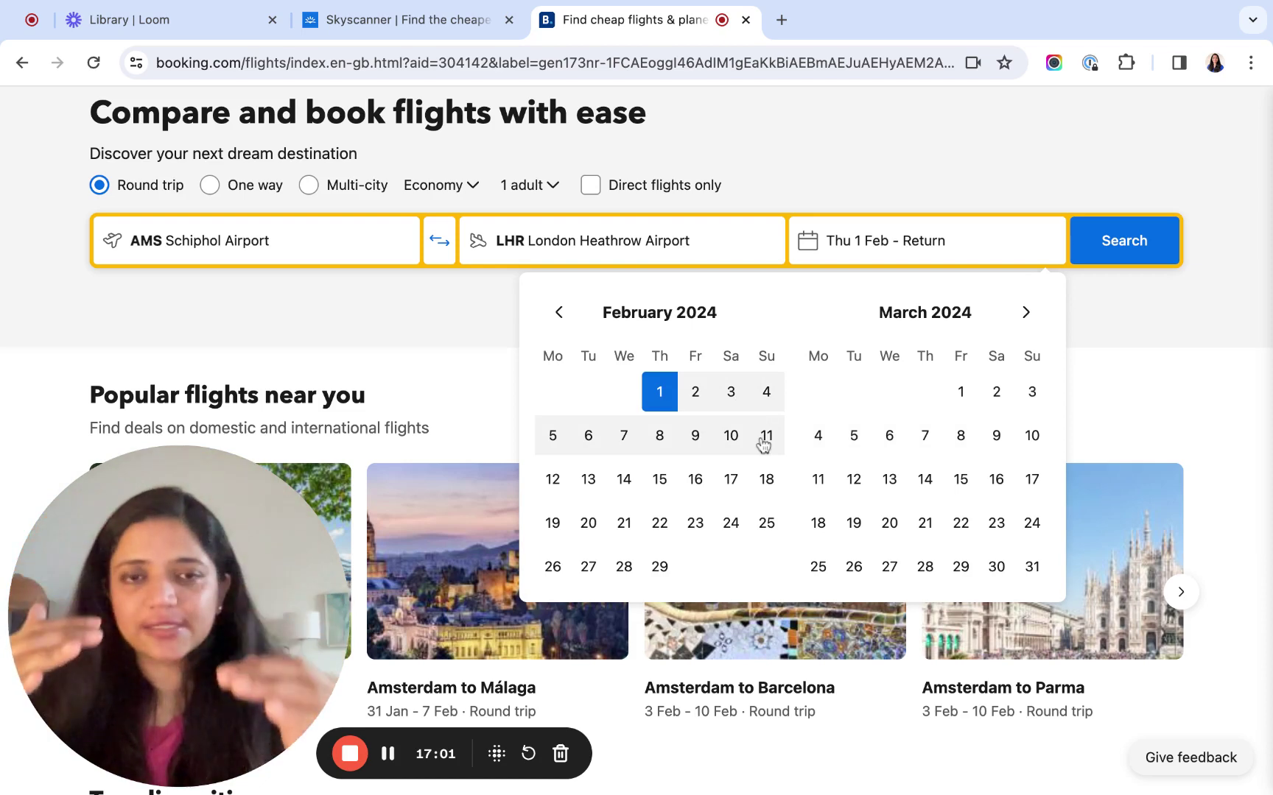
{"action": "left_click", "coordinate": [767, 480]}
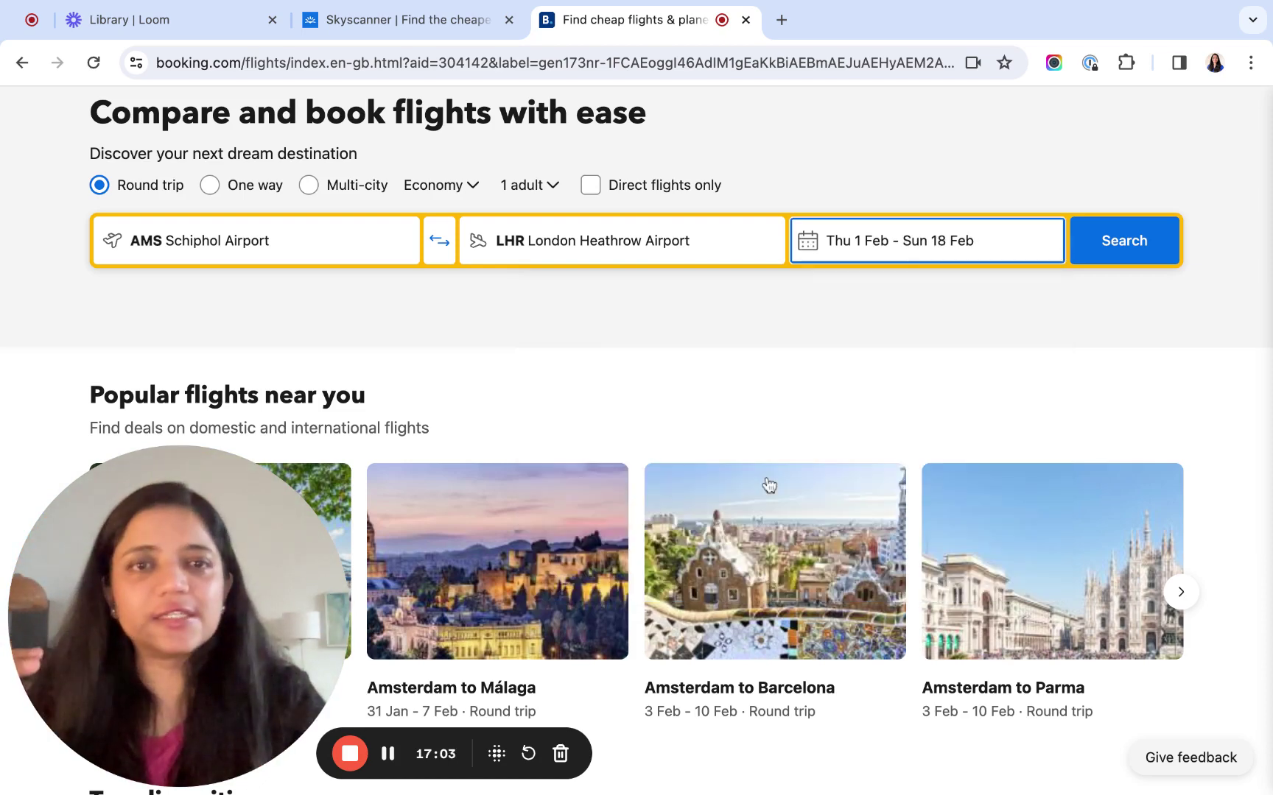
Compare Booking.com's travel date calendar with Skyscanner's return date calendar, ending on Booking.com with its calendar closed.
{"action": "left_click", "coordinate": [885, 302]}
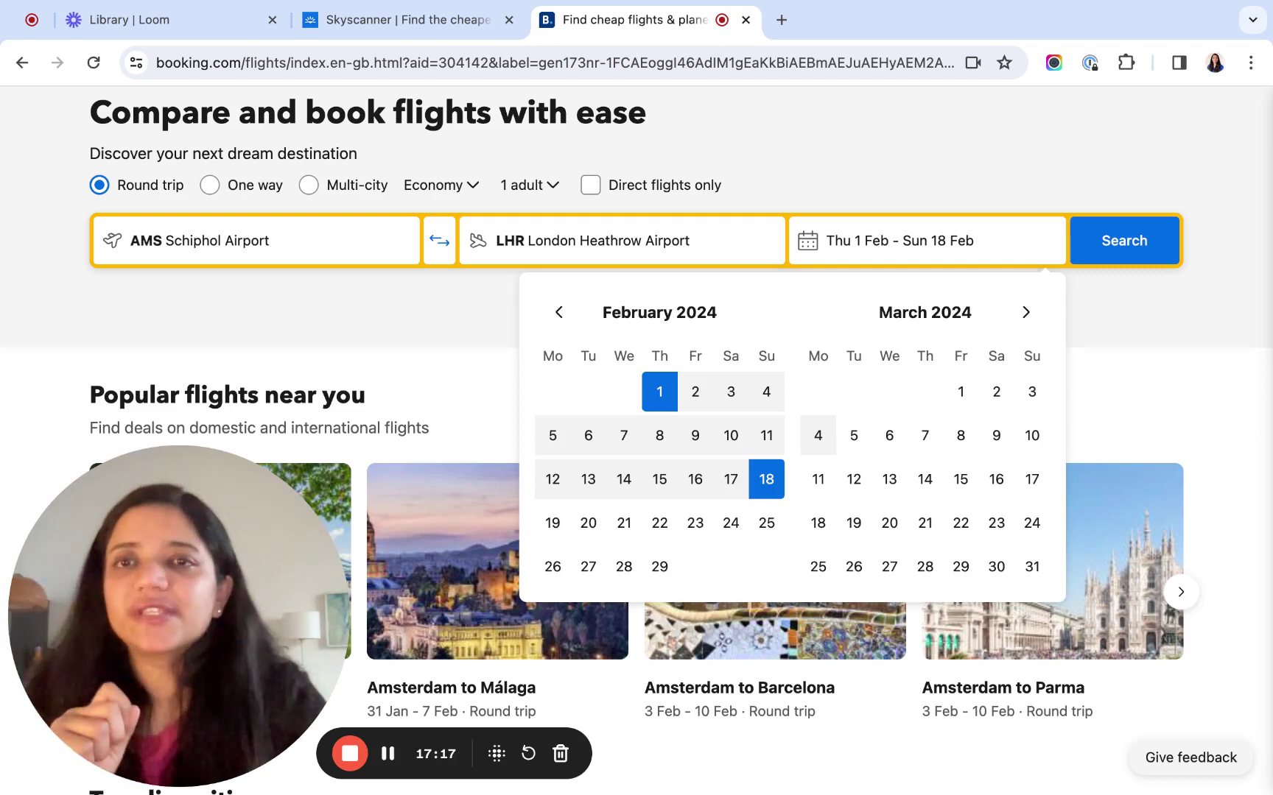
{"action": "left_click", "coordinate": [409, 20]}
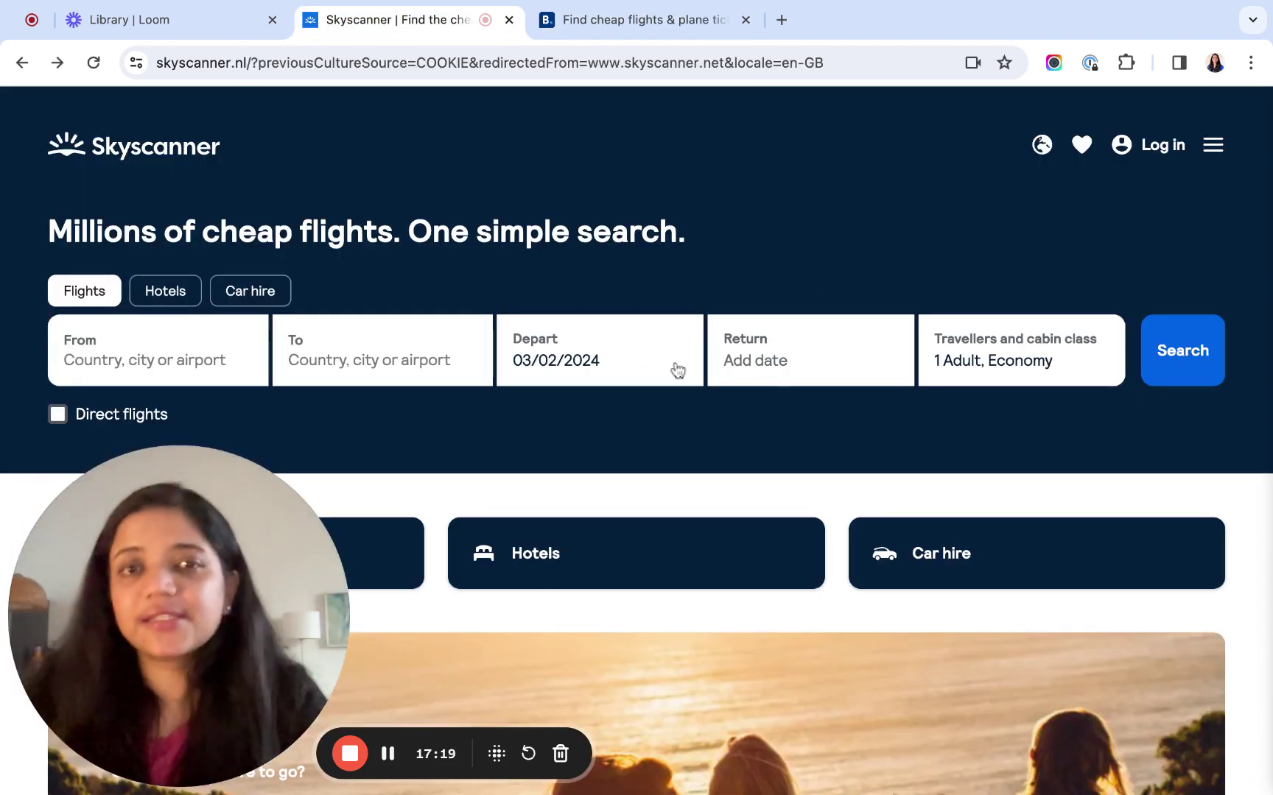
{"action": "left_click", "coordinate": [804, 369]}
{"action": "scroll", "coordinate": [802, 369], "scroll_direction": "down", "scroll_amount": 3}
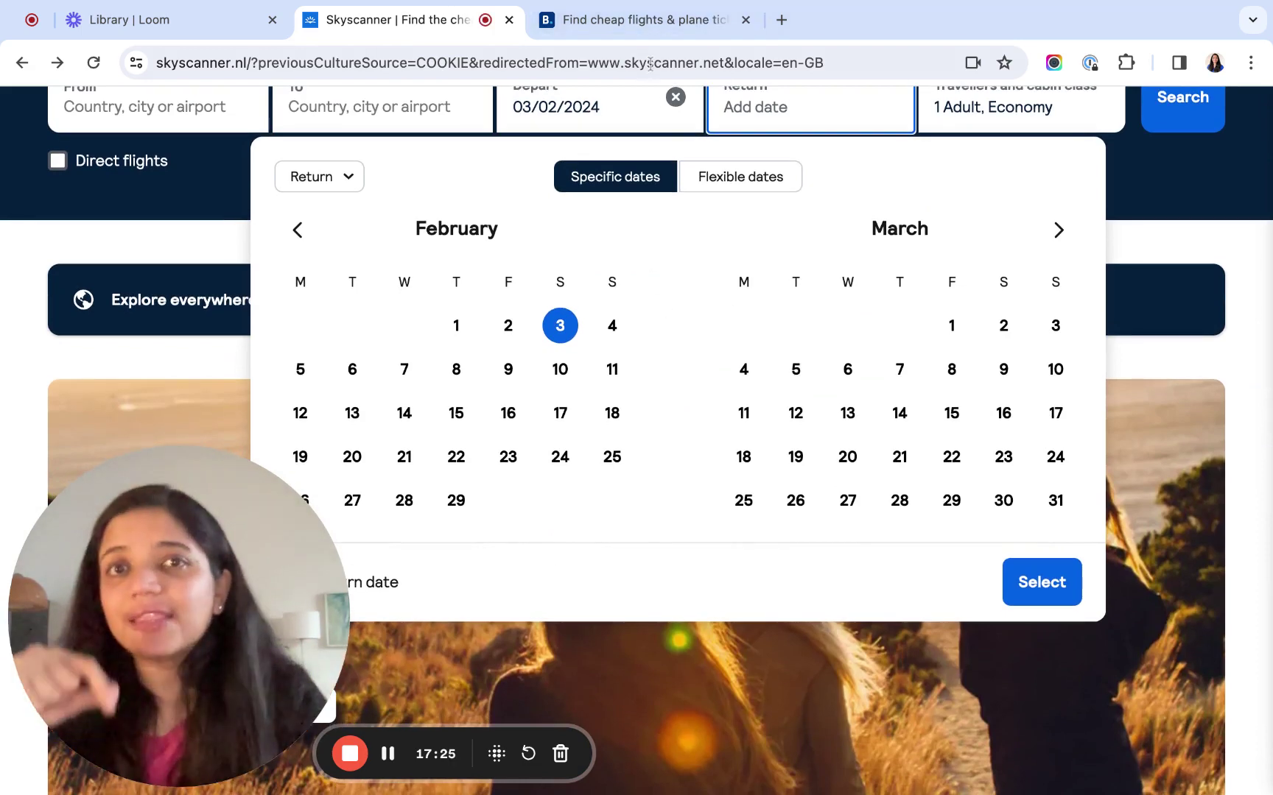
{"action": "left_click", "coordinate": [647, 23]}
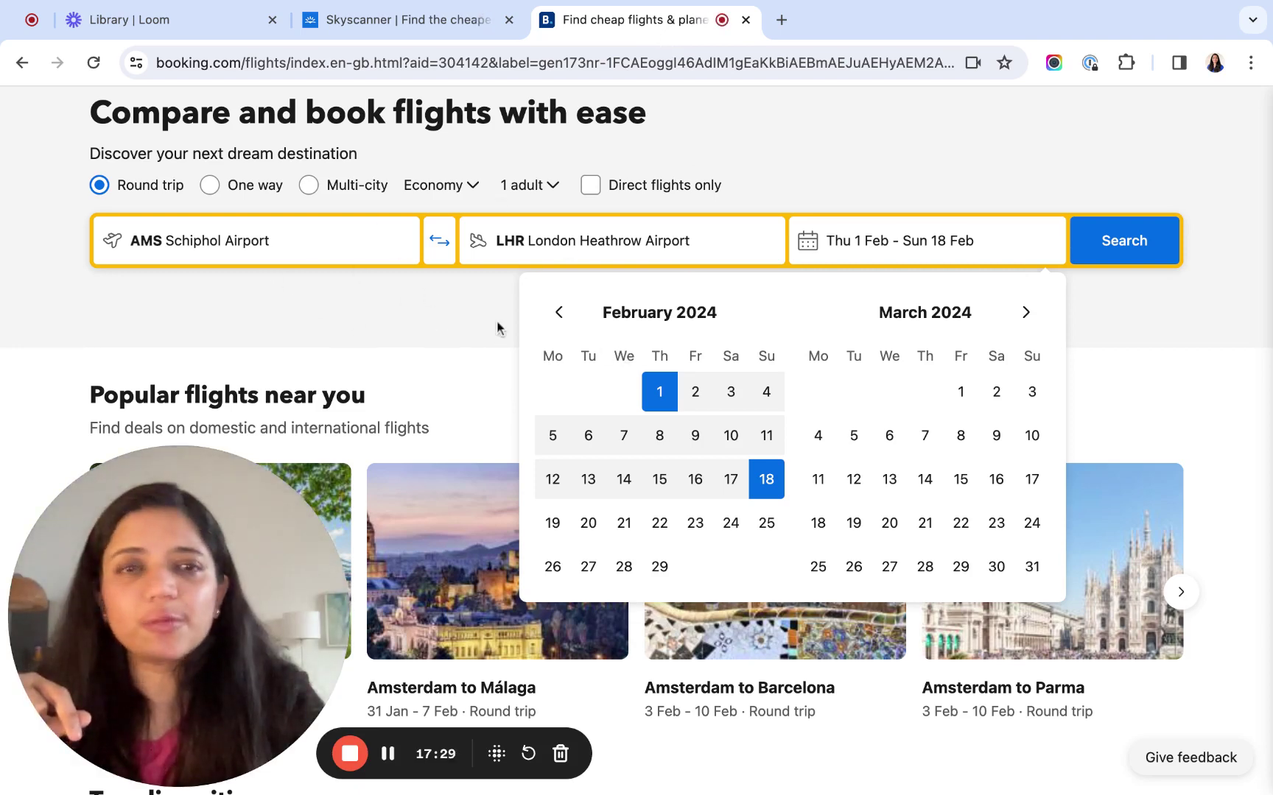
{"action": "scroll", "coordinate": [497, 329], "scroll_direction": "up", "scroll_amount": 2}
{"action": "left_click", "coordinate": [493, 416]}
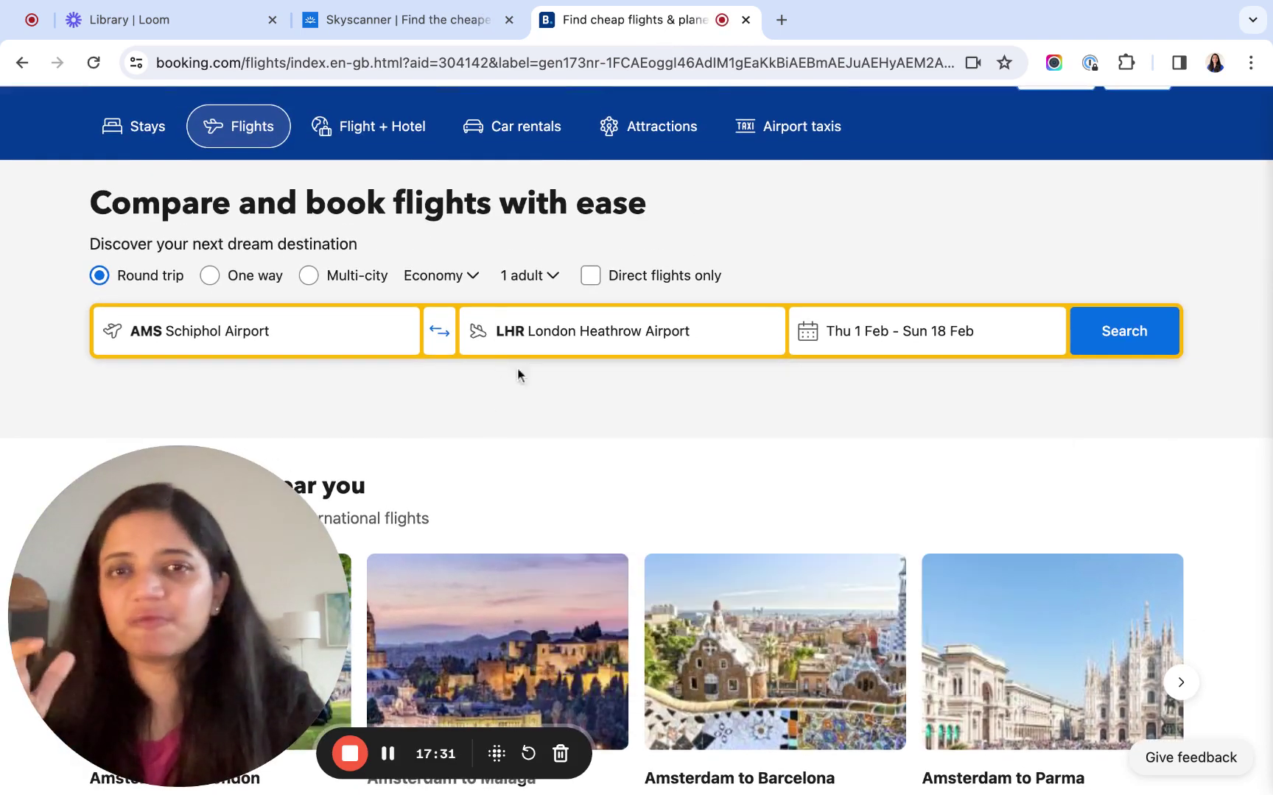
Switch to Skyscanner and clear the departure date.
{"action": "left_click", "coordinate": [472, 20]}
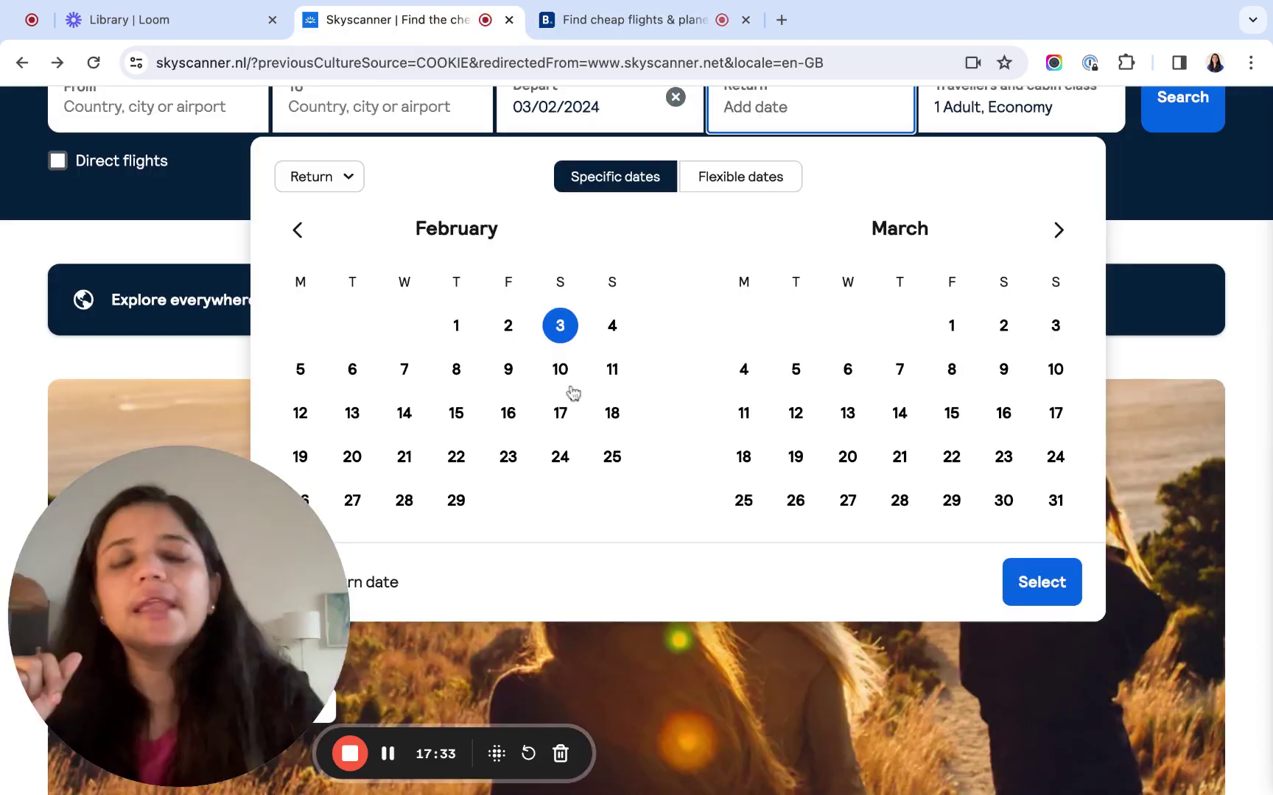
{"action": "scroll", "coordinate": [567, 394], "scroll_direction": "up", "scroll_amount": 2}
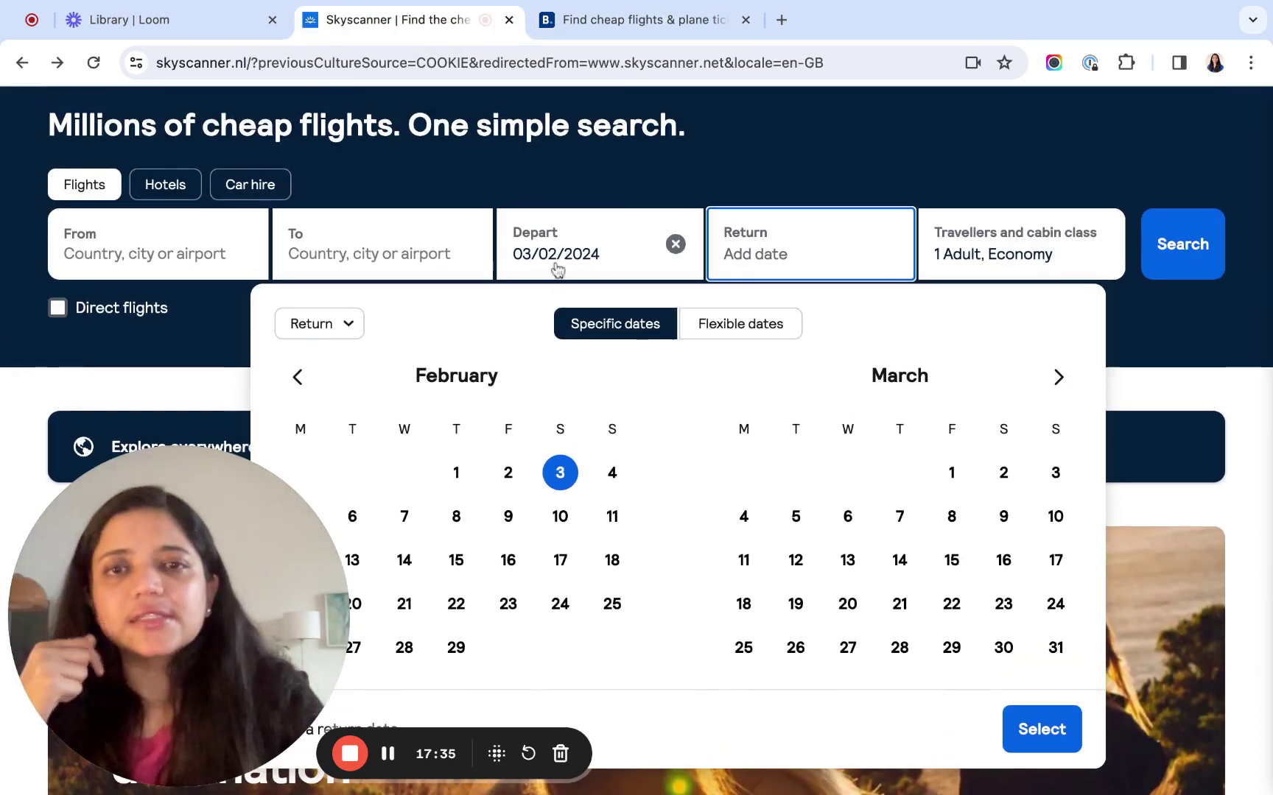
{"action": "left_click", "coordinate": [674, 245]}
{"action": "scroll", "coordinate": [586, 358], "scroll_direction": "down", "scroll_amount": 1}
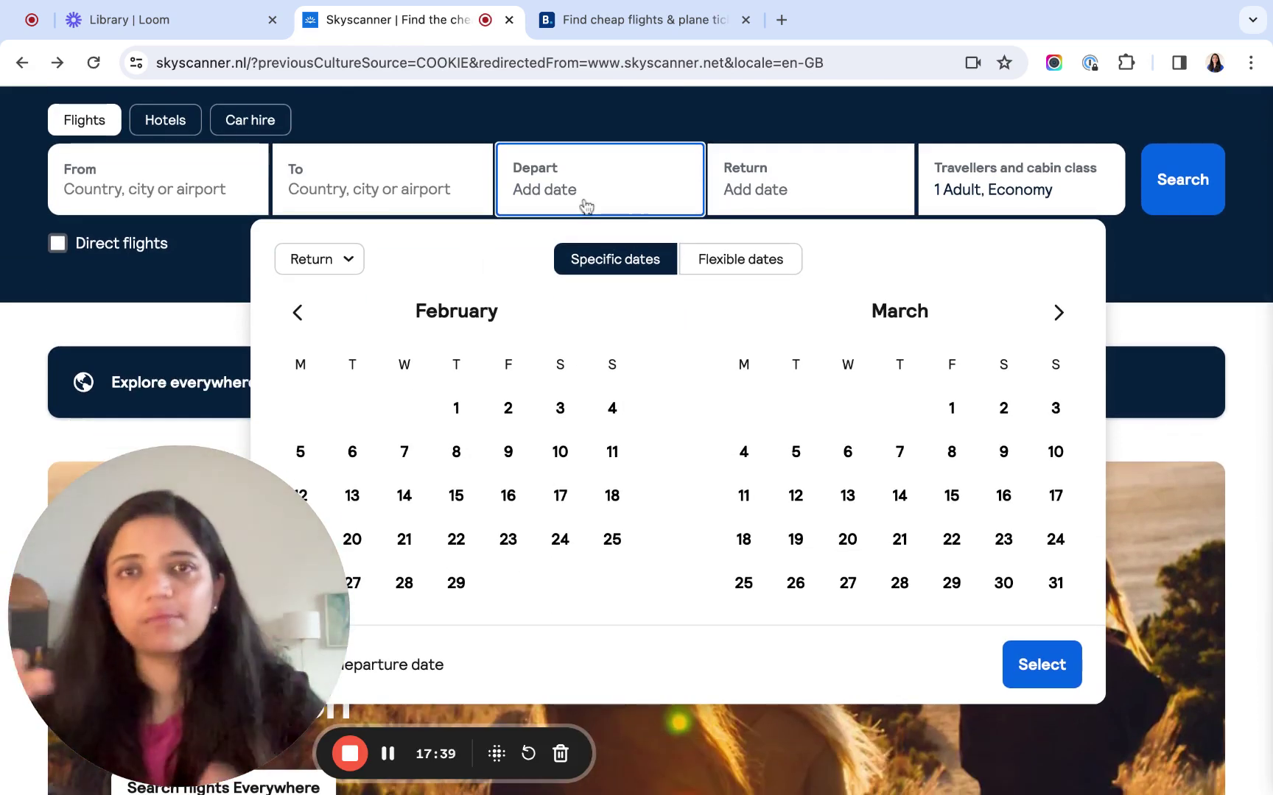
Check the travel dates in Booking.com's calendar and set Skyscanner's departure date to 01/02/2024.
{"action": "left_click", "coordinate": [729, 28]}
{"action": "left_click", "coordinate": [866, 335]}
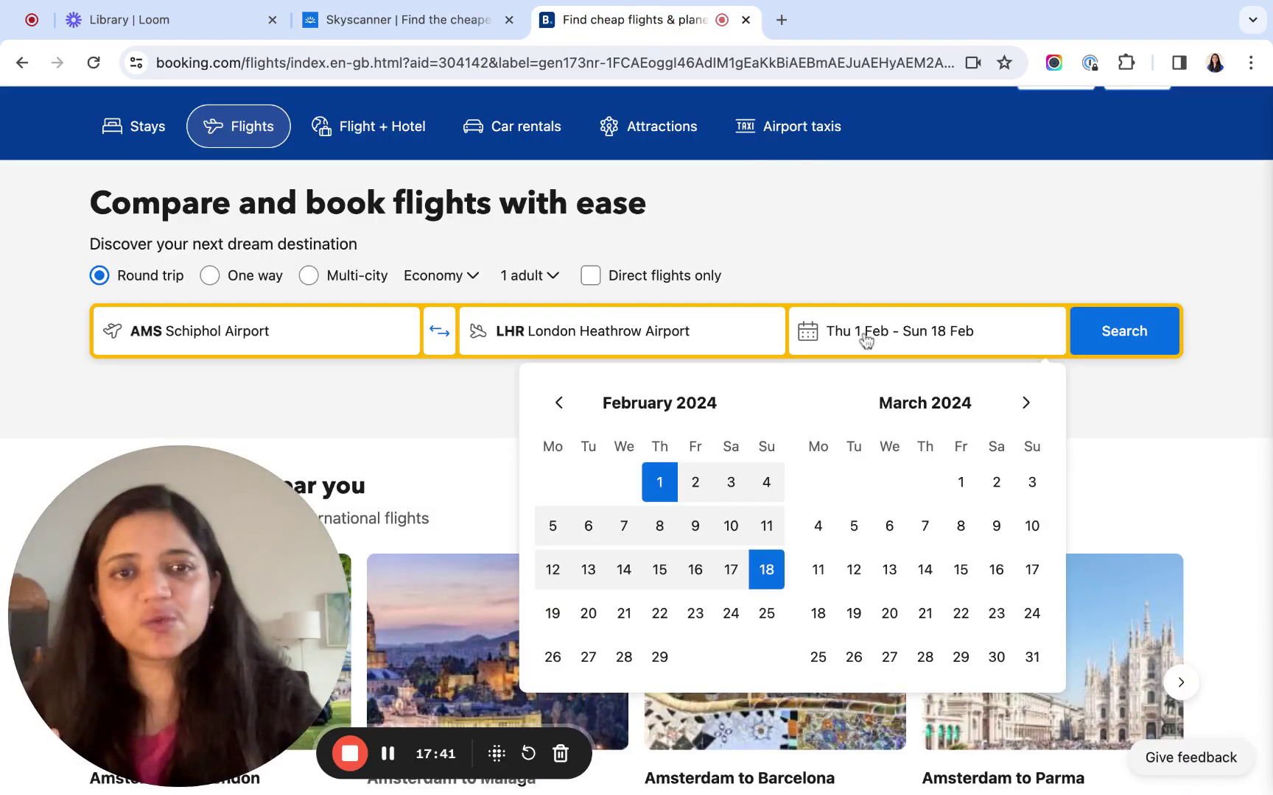
{"action": "left_click", "coordinate": [413, 20]}
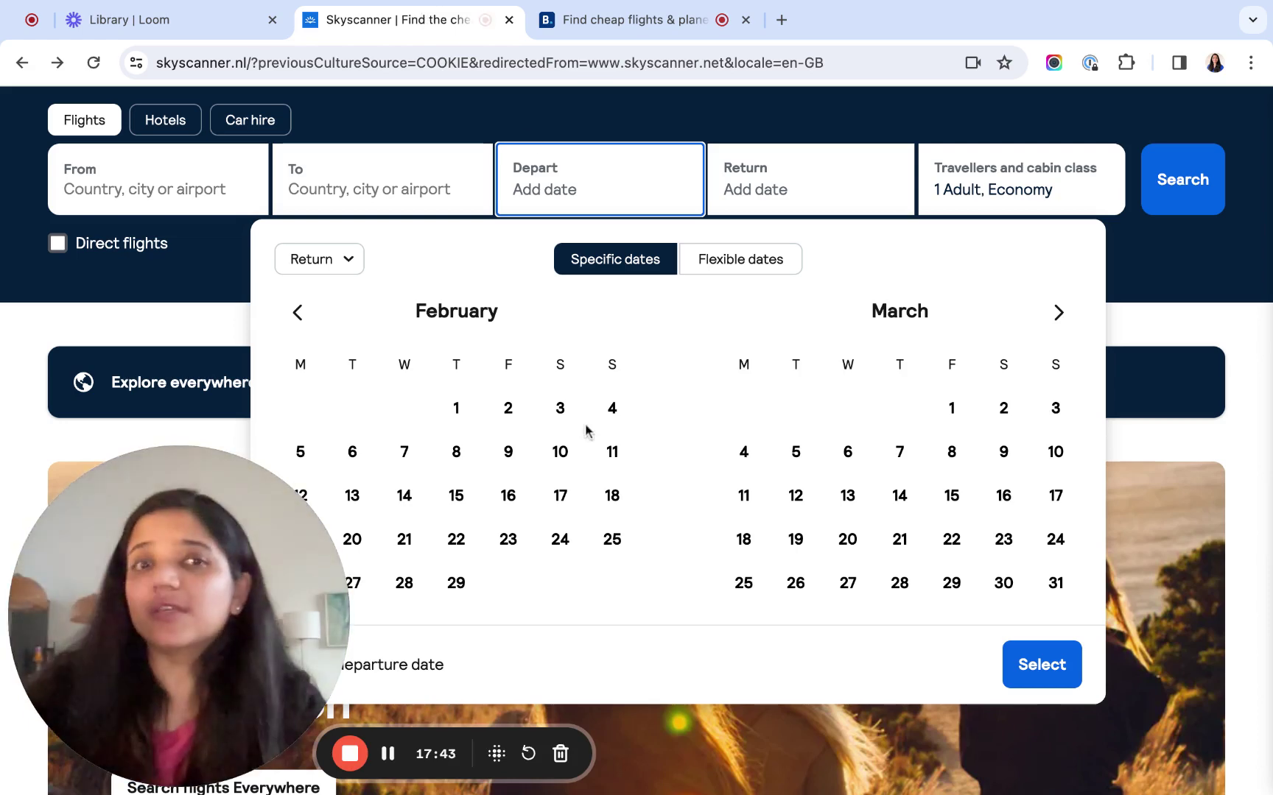
{"action": "scroll", "coordinate": [587, 431], "scroll_direction": "down", "scroll_amount": 1}
{"action": "scroll", "coordinate": [637, 442], "scroll_direction": "down", "scroll_amount": 1}
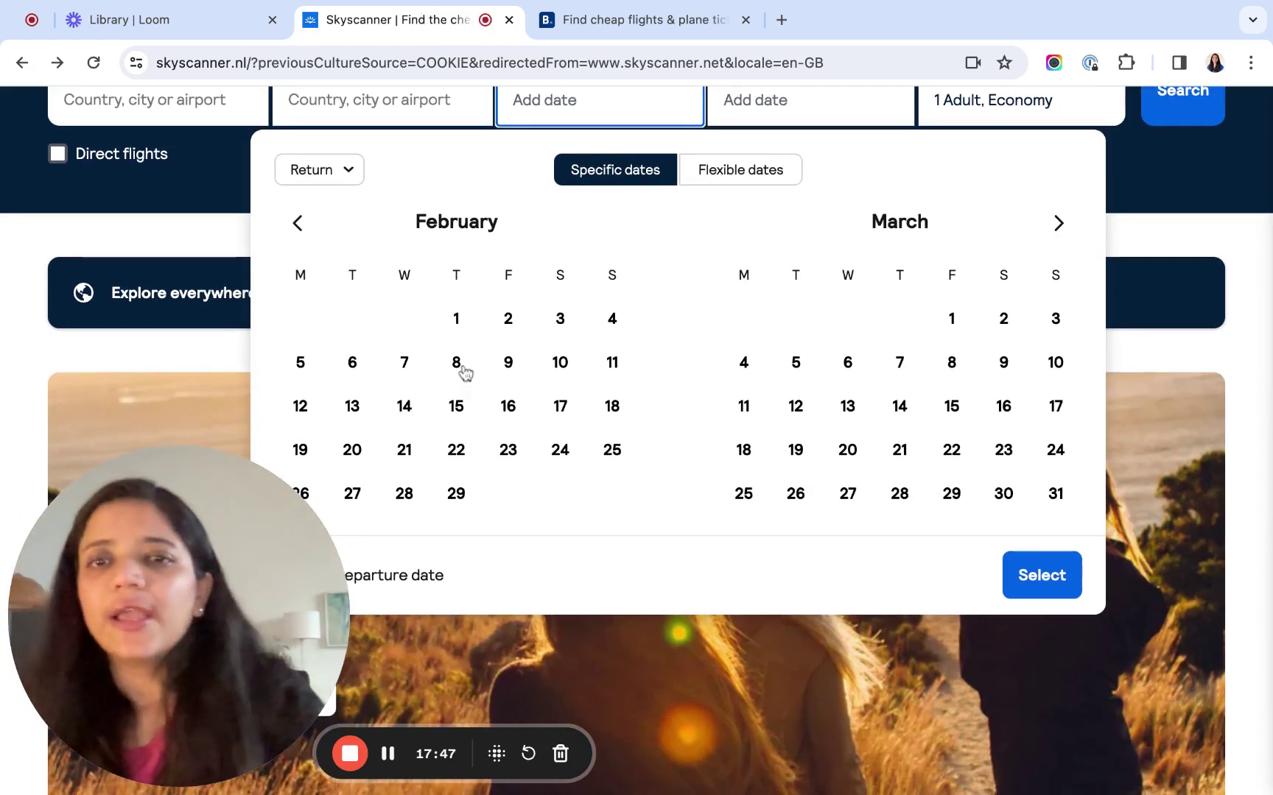
{"action": "left_click", "coordinate": [458, 319]}
{"action": "scroll", "coordinate": [909, 463], "scroll_direction": "up", "scroll_amount": 2}
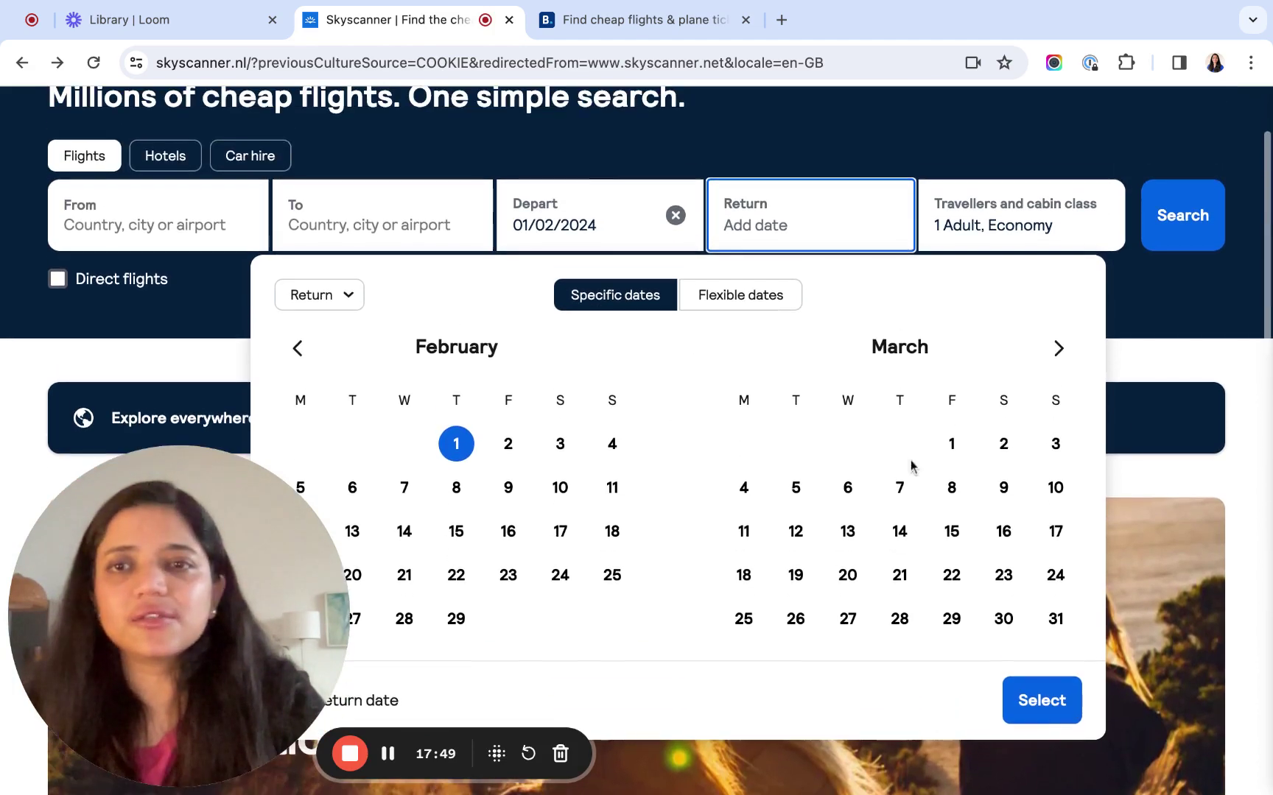
Set Skyscanner's origin to Amsterdam Schiphol (AMS) and its destination to London Heathrow (LHR) by searching for "ams" and "lon".
{"action": "left_click", "coordinate": [211, 264]}
{"action": "left_click", "coordinate": [207, 243]}
{"action": "type", "text": "amst"}
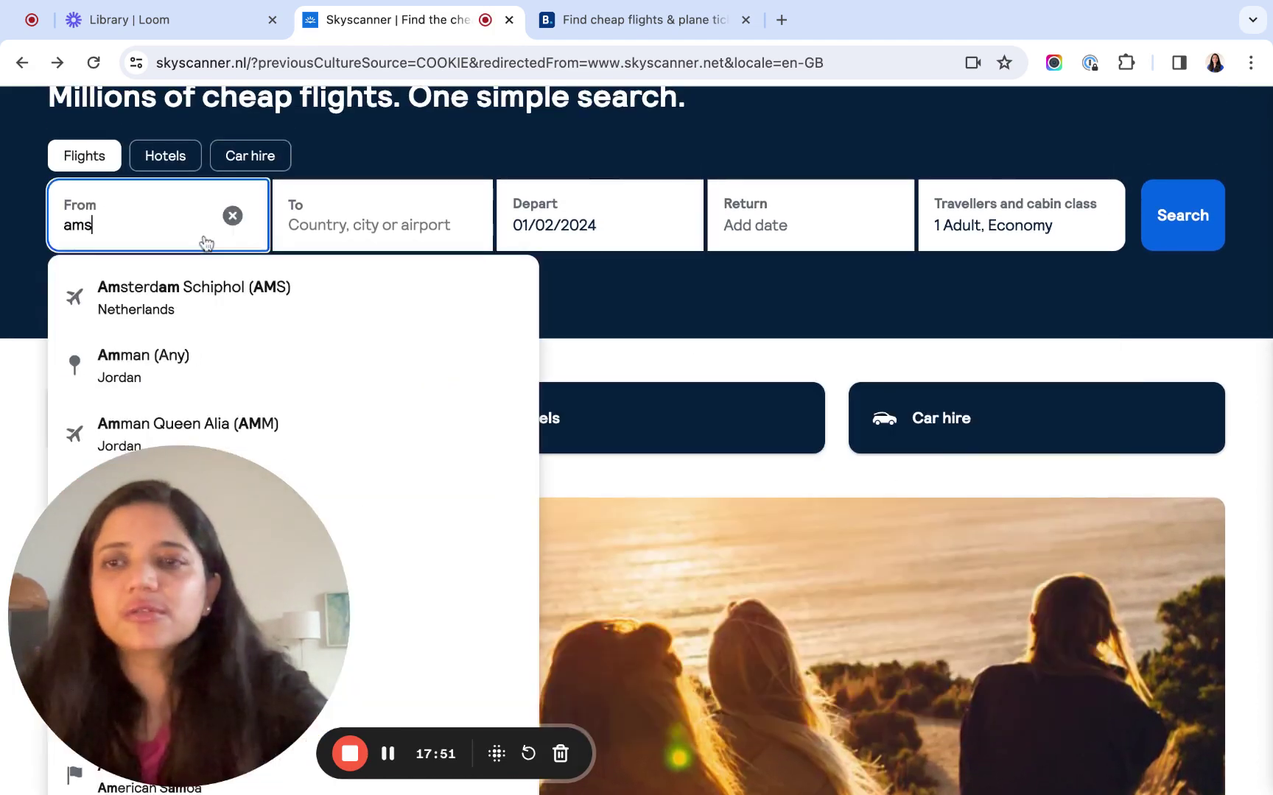
{"action": "left_click", "coordinate": [196, 296]}
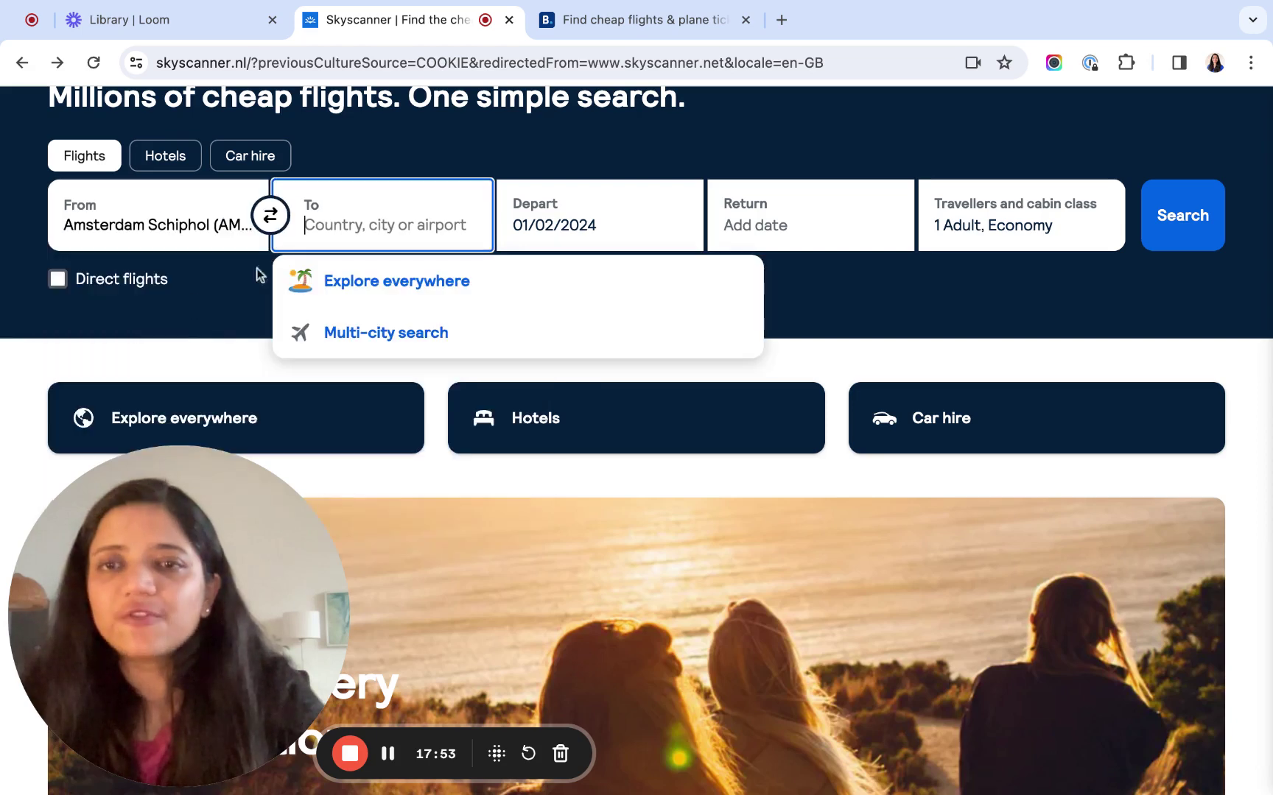
{"action": "type", "text": "lon"}
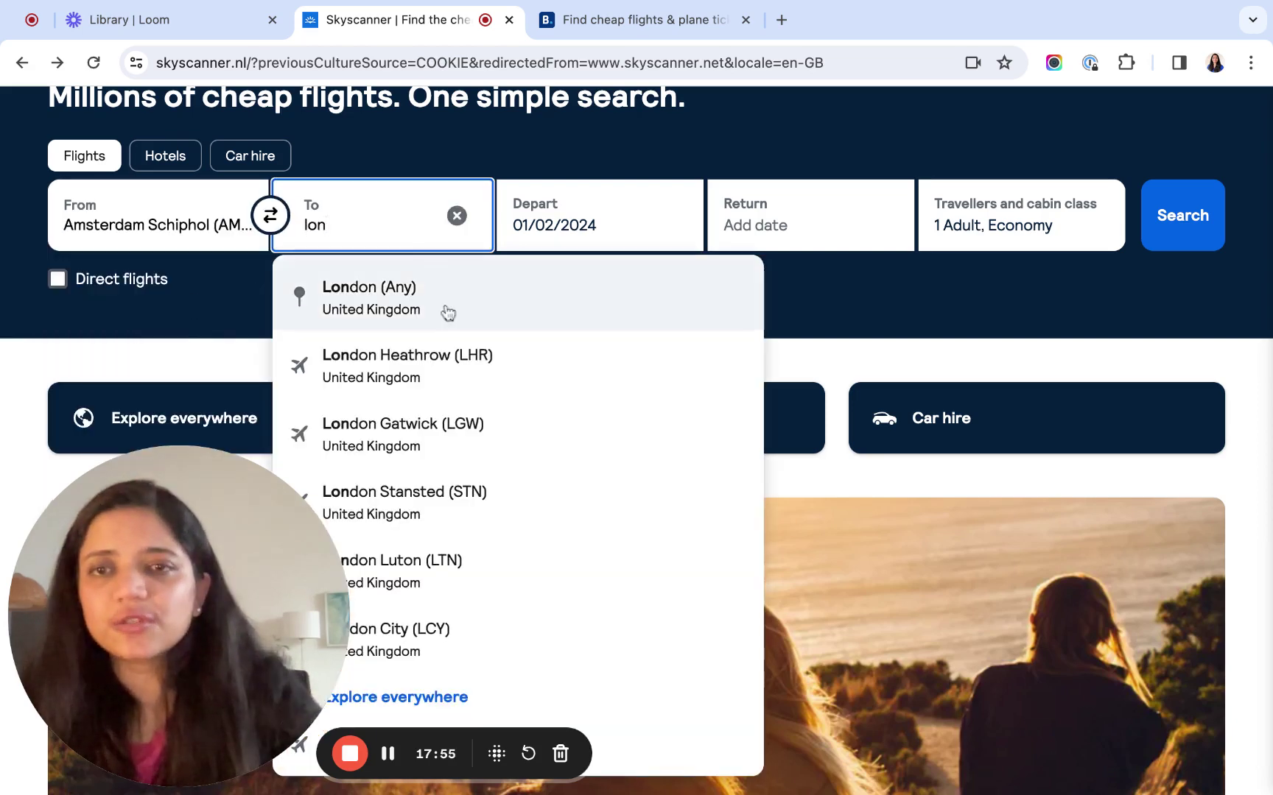
{"action": "left_click", "coordinate": [430, 363]}
Open the departure calendar and examine the price colour coding of the February and March dates.
{"action": "left_click", "coordinate": [573, 234]}
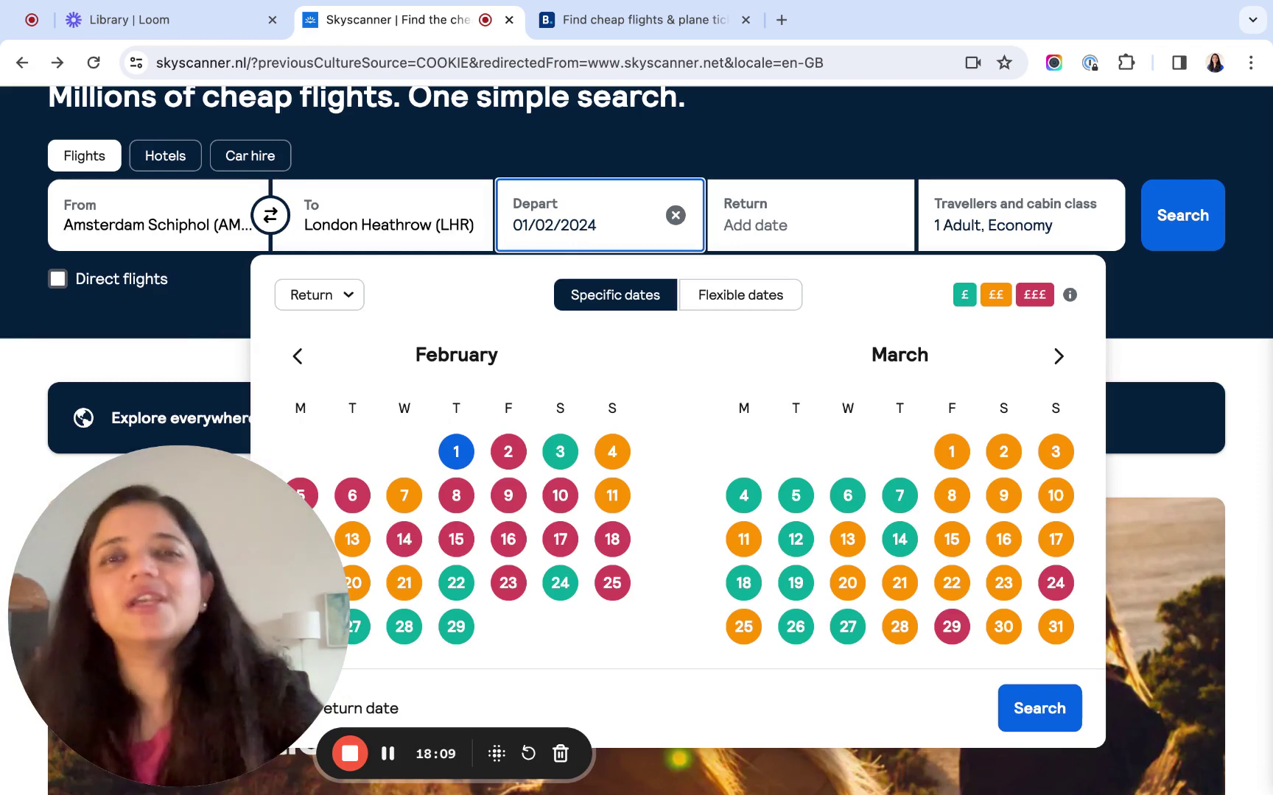
{"action": "scroll", "coordinate": [574, 562], "scroll_direction": "down", "scroll_amount": 1}
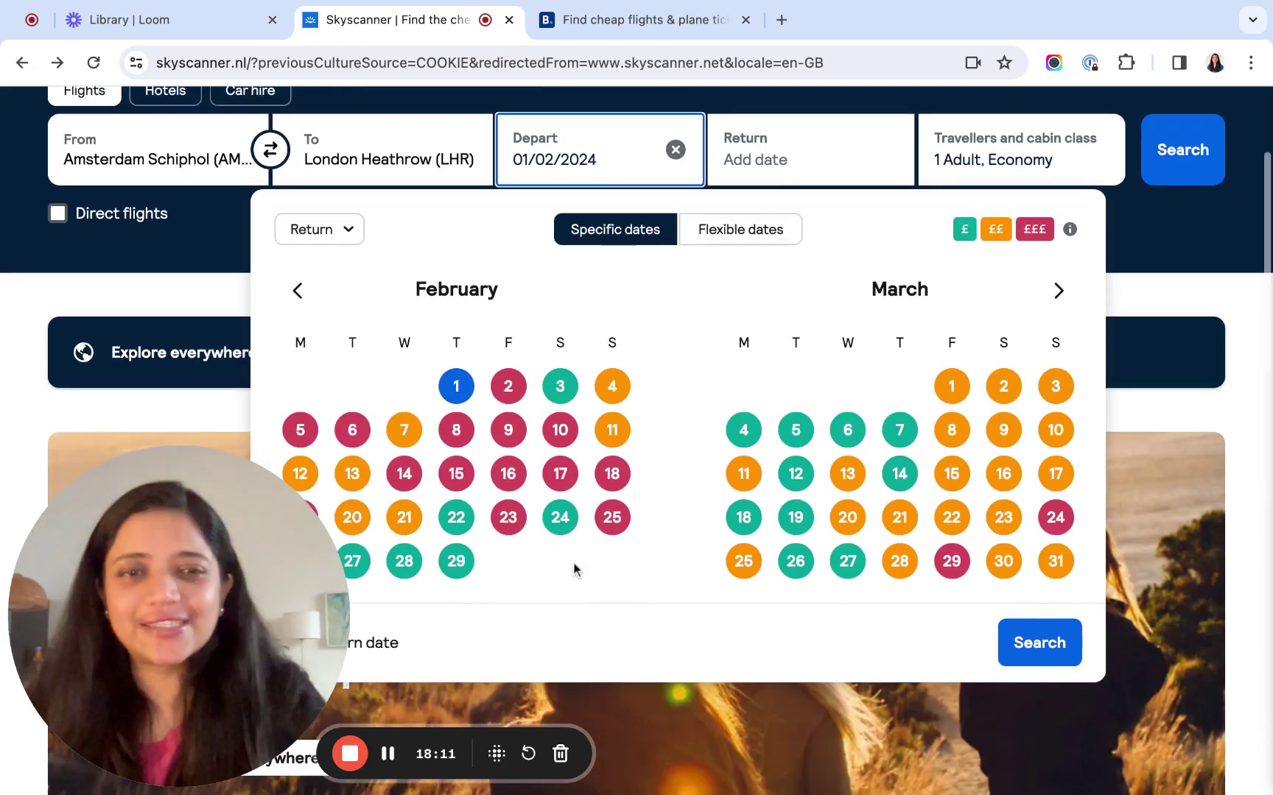
{"action": "scroll", "coordinate": [574, 560], "scroll_direction": "down", "scroll_amount": 3}
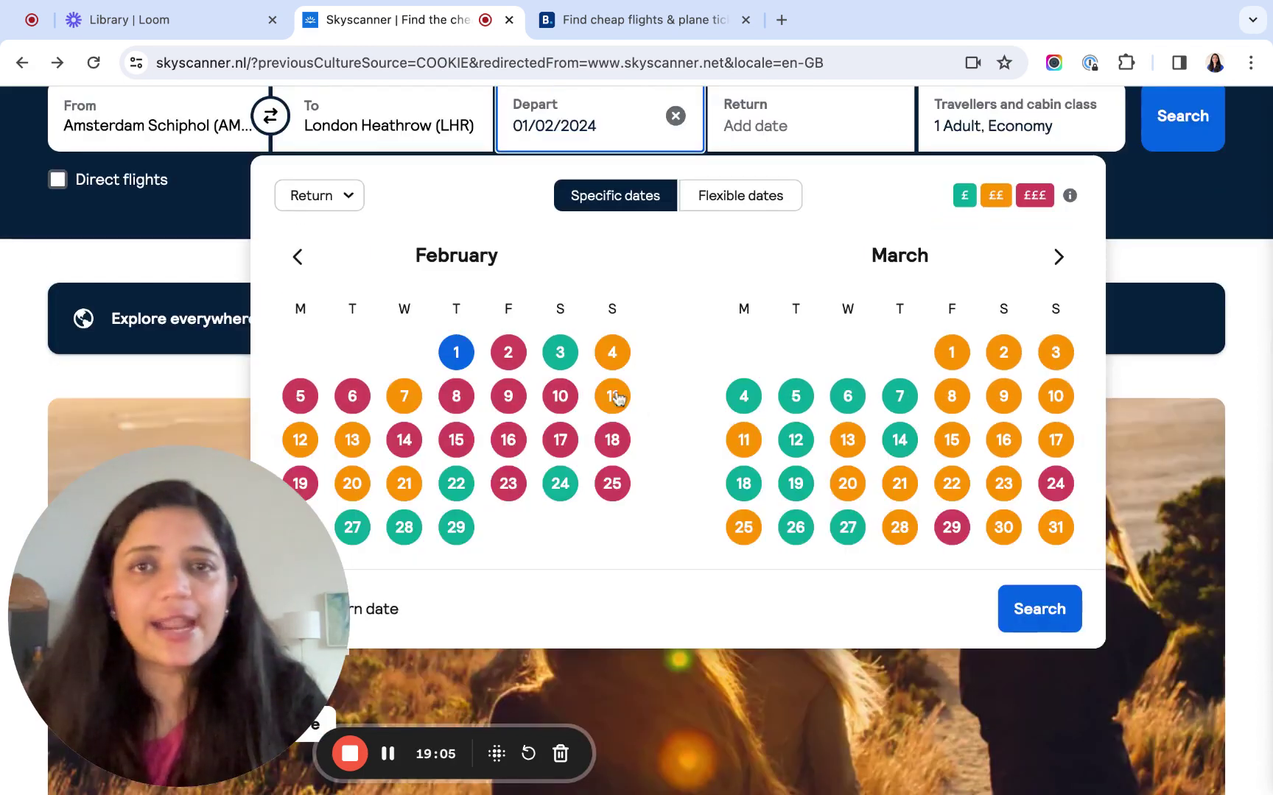
{"action": "scroll", "coordinate": [674, 420], "scroll_direction": "up", "scroll_amount": 1}
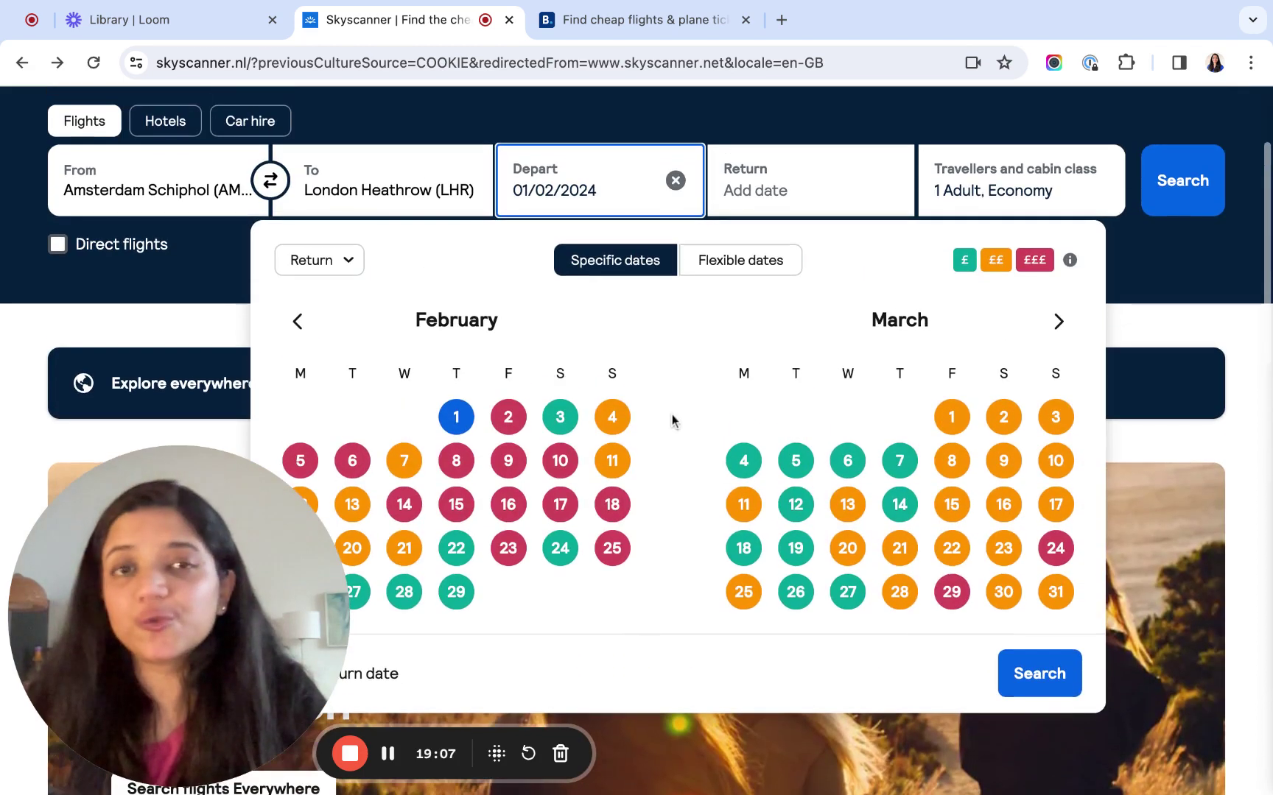
Switch to Booking.com, run the Amsterdam Schiphol to London Heathrow flight search and look through the results.
{"action": "left_click", "coordinate": [651, 29]}
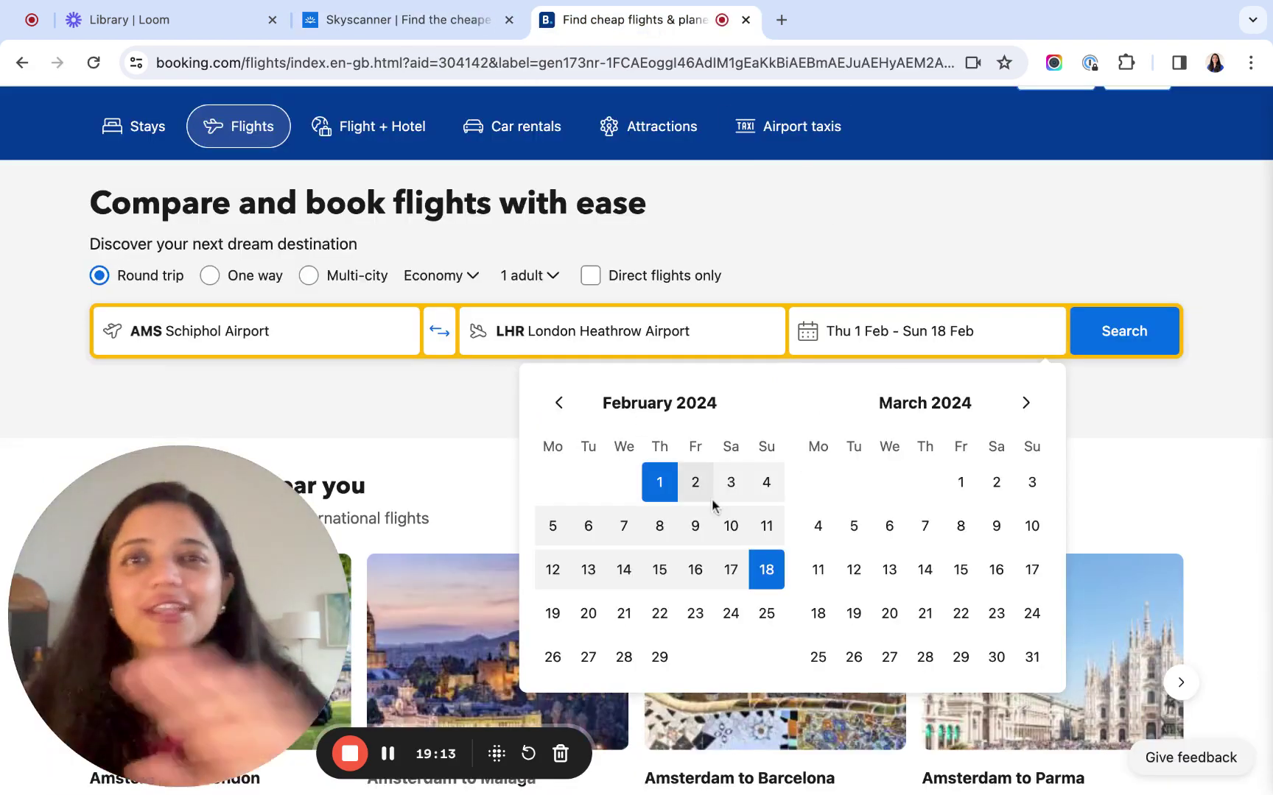
{"action": "left_click", "coordinate": [1148, 401]}
{"action": "left_click", "coordinate": [1132, 348]}
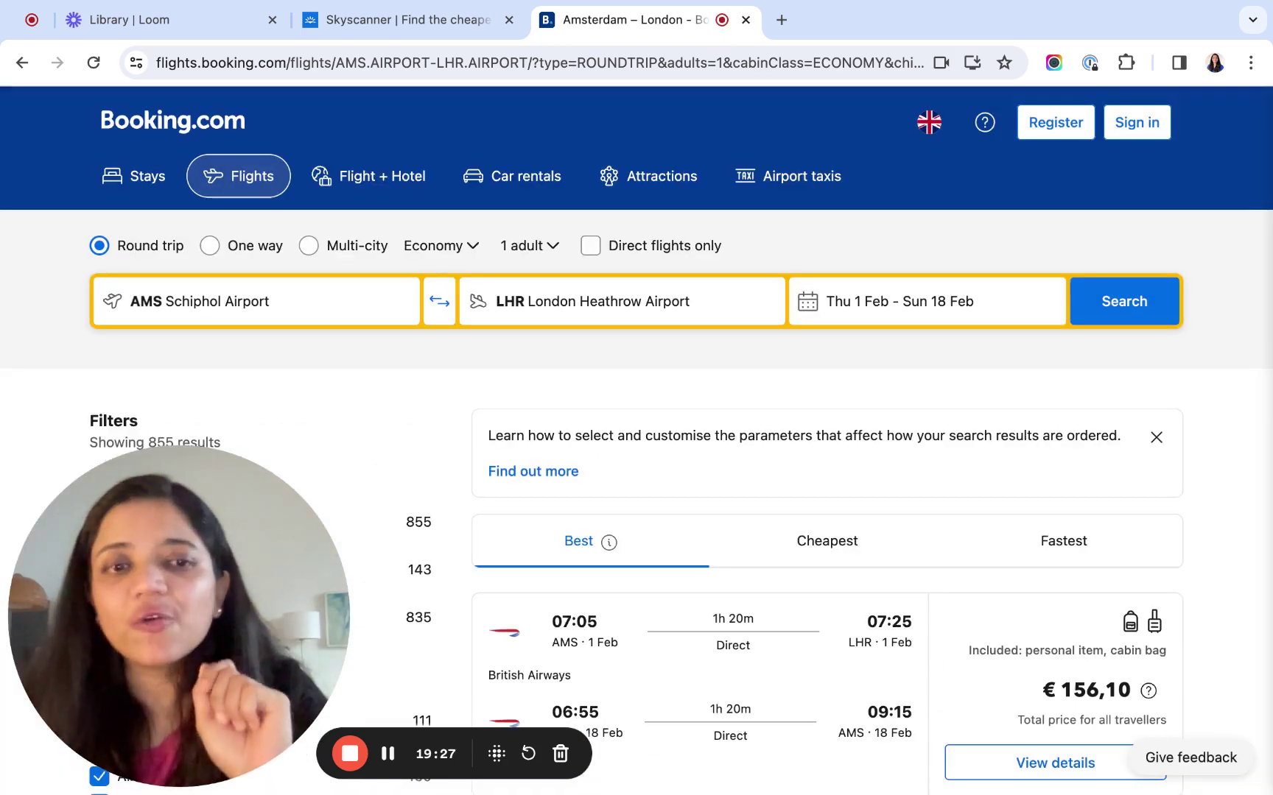
{"action": "scroll", "coordinate": [636, 442], "scroll_direction": "down", "scroll_amount": 5}
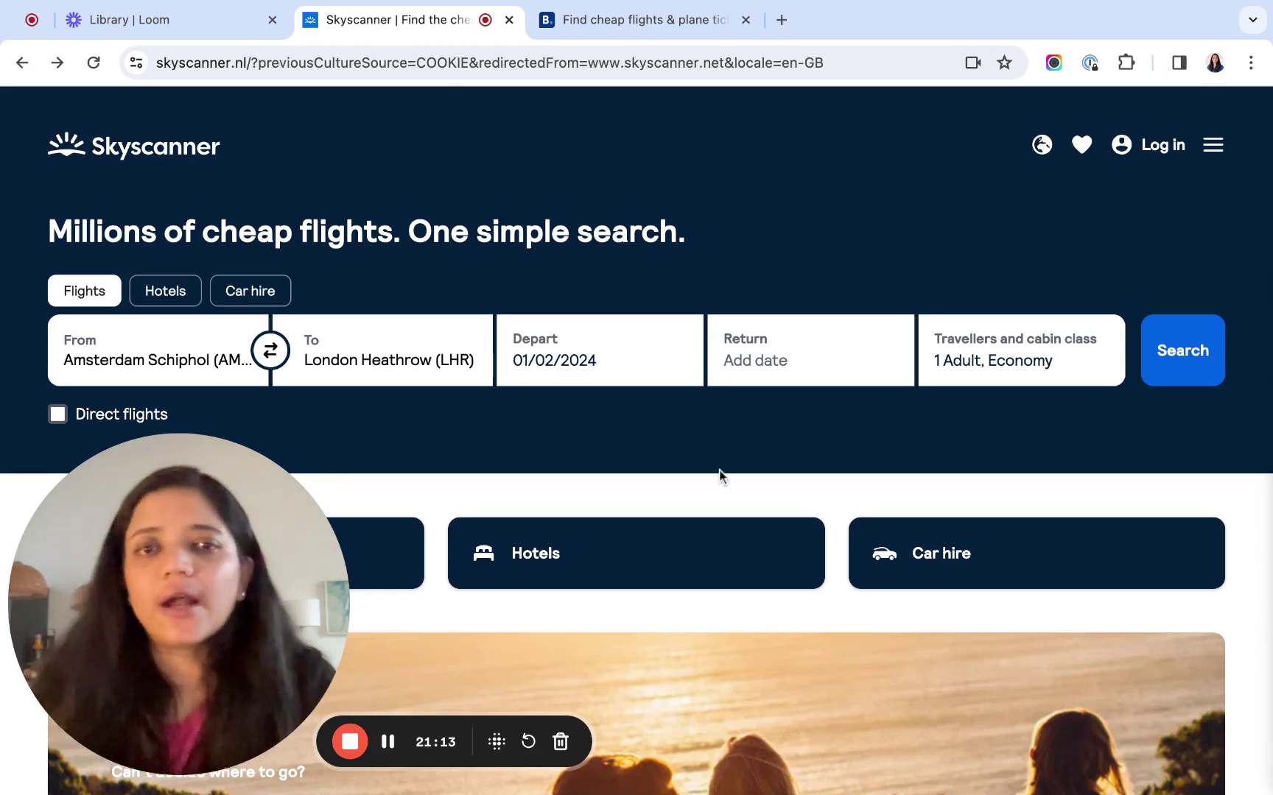
Clear the Amsterdam Schiphol origin and the London Heathrow destination from Skyscanner's search form.
{"action": "scroll", "coordinate": [719, 471], "scroll_direction": "down", "scroll_amount": 2}
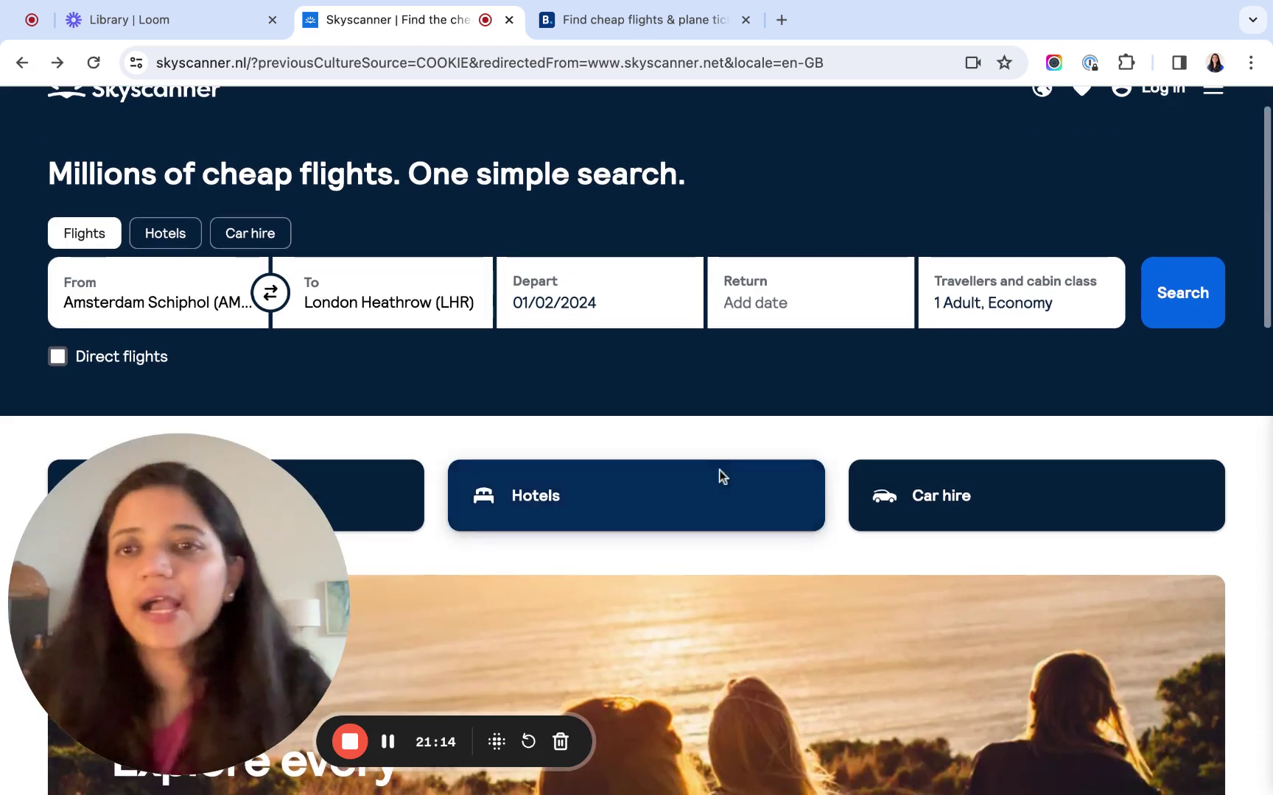
{"action": "scroll", "coordinate": [149, 316], "scroll_direction": "down", "scroll_amount": 1}
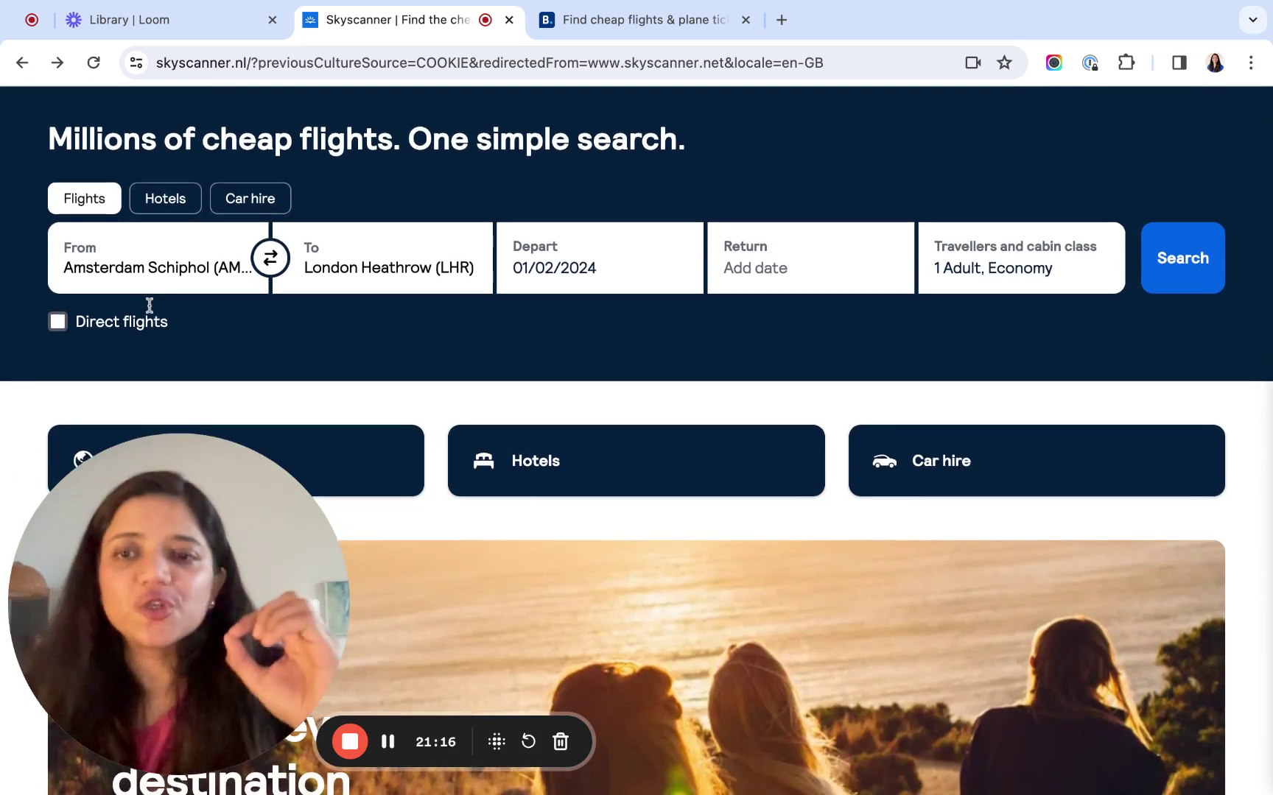
{"action": "left_click", "coordinate": [184, 285]}
{"action": "left_click", "coordinate": [232, 263]}
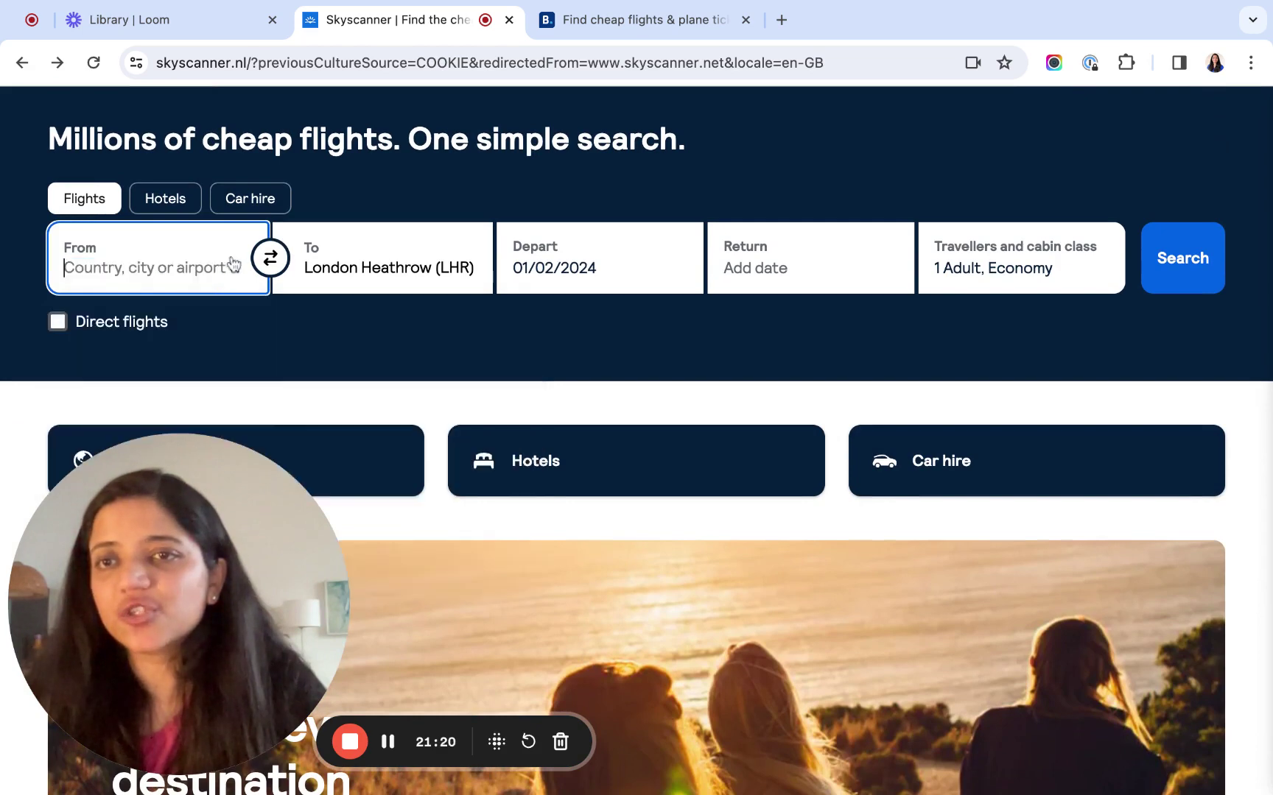
{"action": "left_click", "coordinate": [377, 267]}
{"action": "left_click", "coordinate": [462, 267]}
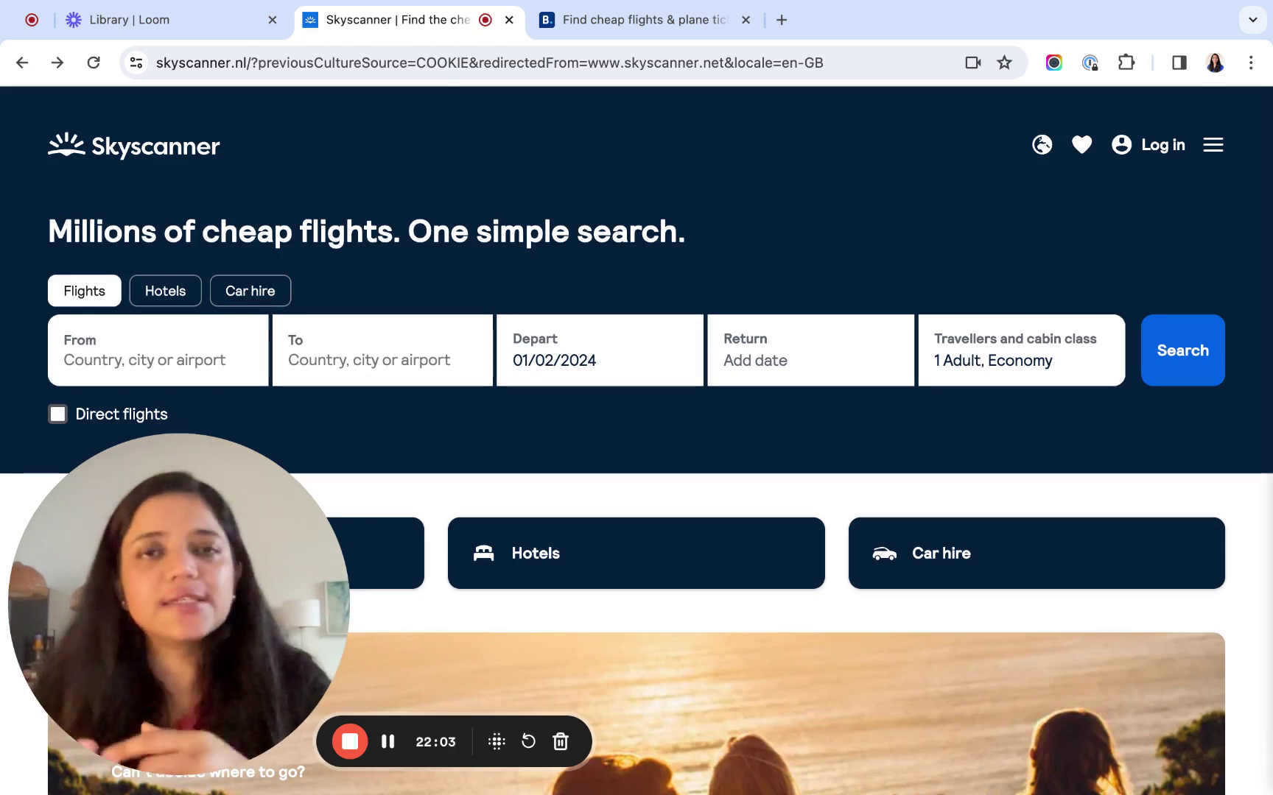
Switch to Booking.com and open the travel date calendar.
{"action": "left_click", "coordinate": [673, 24]}
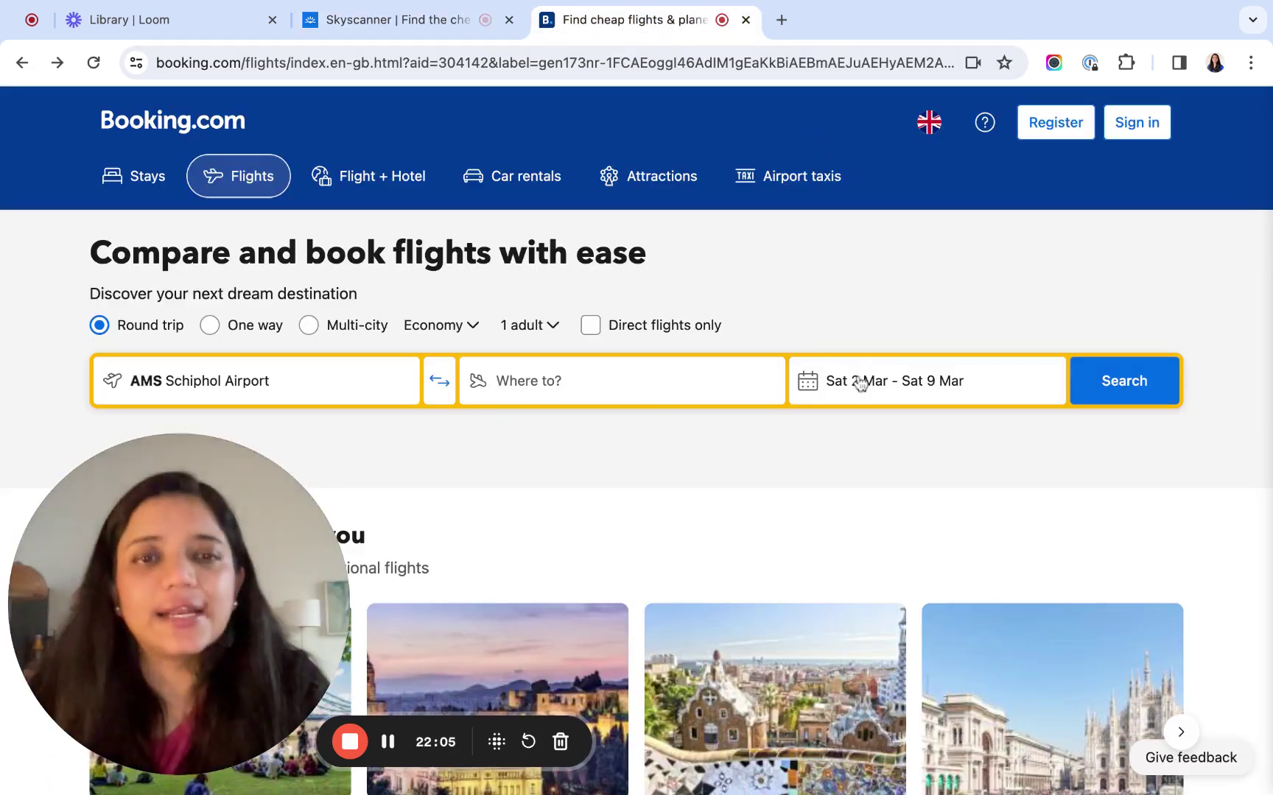
{"action": "left_click", "coordinate": [858, 380]}
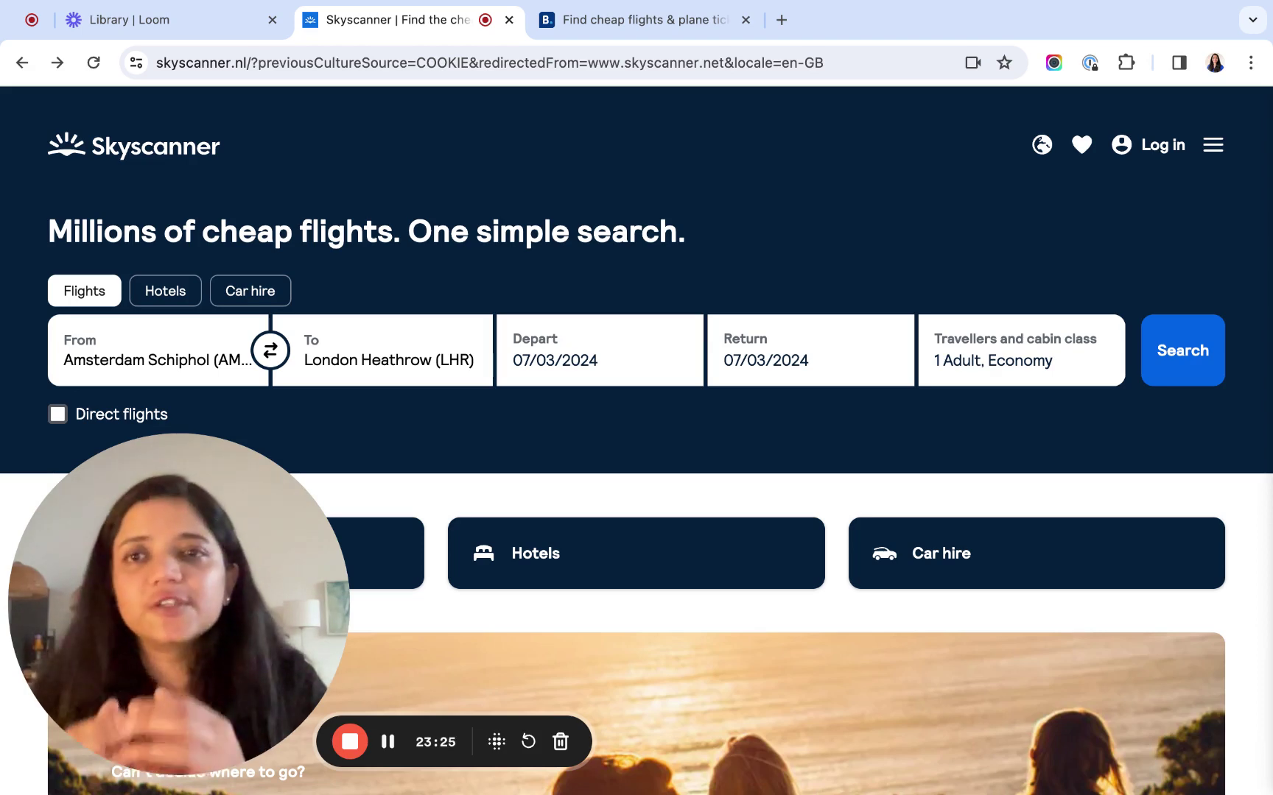
Open Skyscanner's regional settings and compare its page with Booking.com's flight search form.
{"action": "left_click", "coordinate": [1041, 145]}
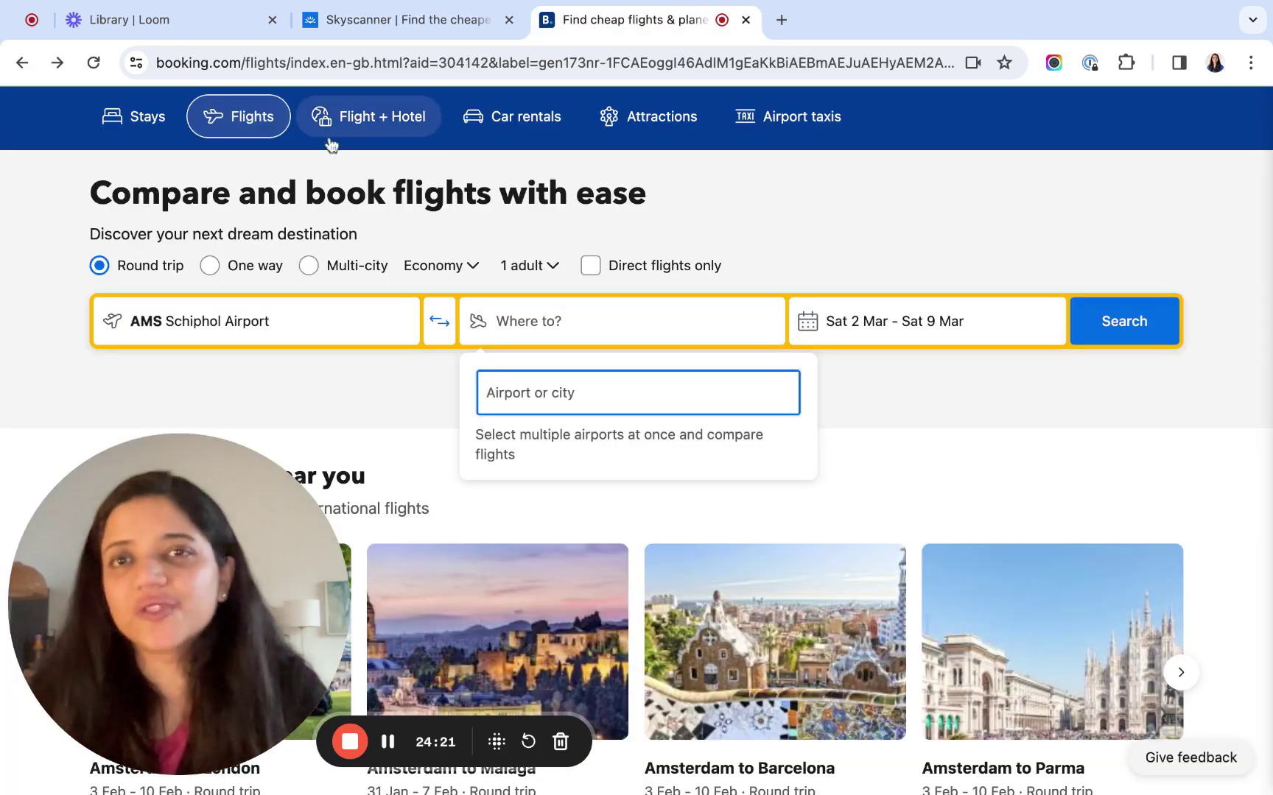
{"action": "left_click", "coordinate": [437, 19]}
{"action": "left_click", "coordinate": [641, 19]}
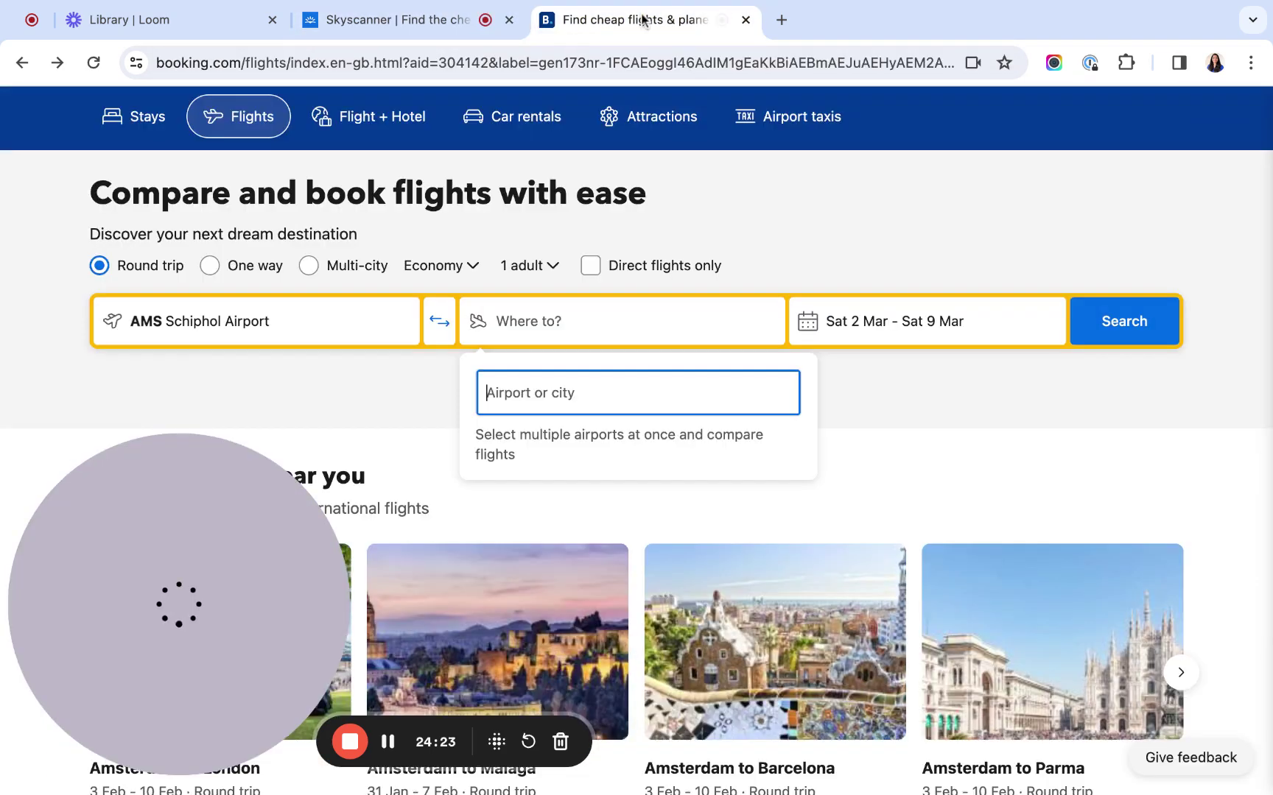